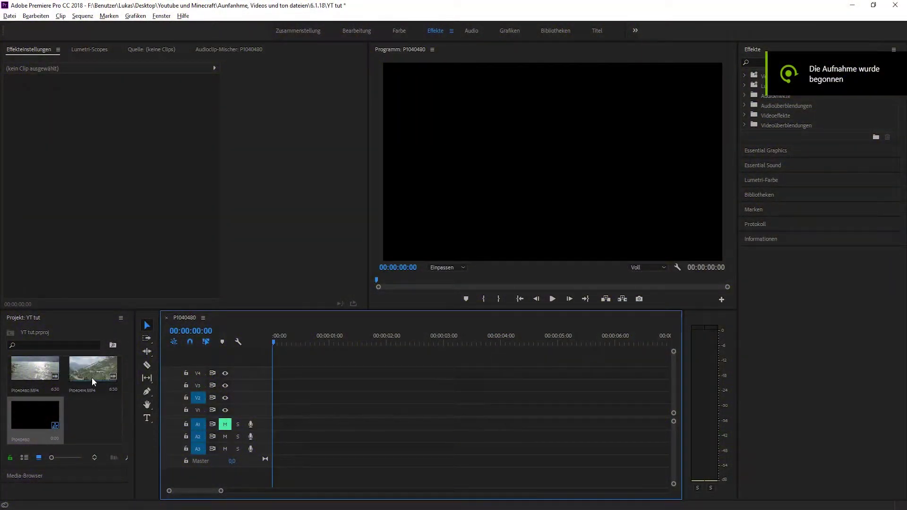
- Add P1040480.MP4 to the start of V1/A1 and select it at 00:00:03:00
{"action": "left_click", "coordinate": [92, 378]}
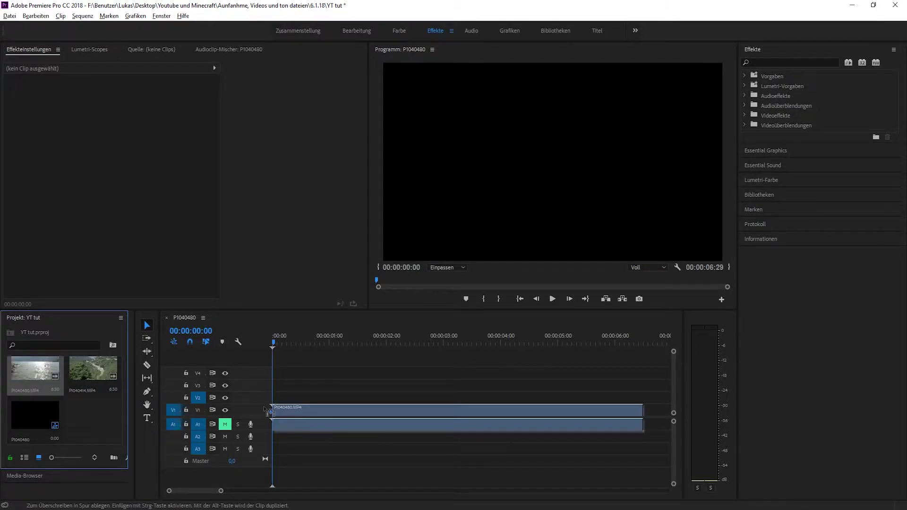
{"action": "mouse_move", "coordinate": [276, 343]}
{"action": "left_mouse_down"}
{"action": "mouse_move", "coordinate": [549, 352]}
{"action": "mouse_move", "coordinate": [446, 352]}
{"action": "left_mouse_up"}
{"action": "left_click", "coordinate": [471, 410]}
- Set the lake clip's speed to 40% with Geschwindigkeit umkehren ticked
{"action": "right_click", "coordinate": [471, 409]}
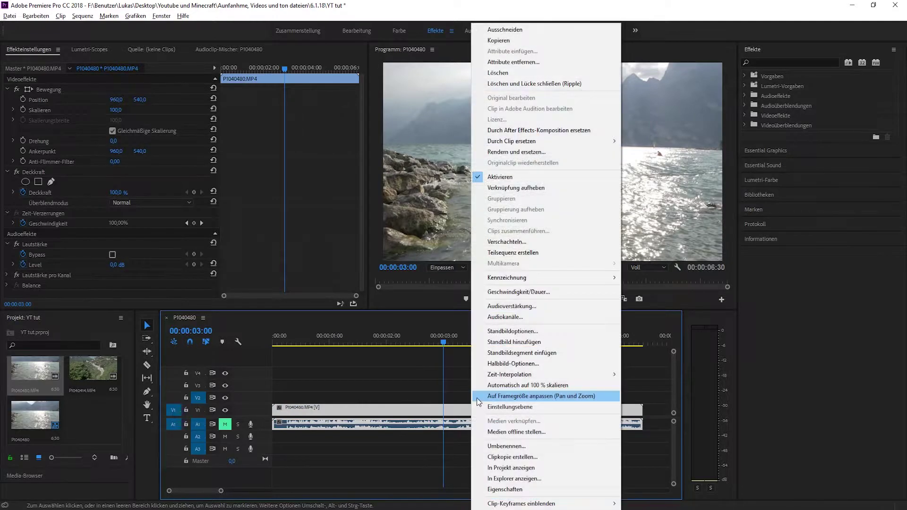
{"action": "left_click", "coordinate": [522, 293]}
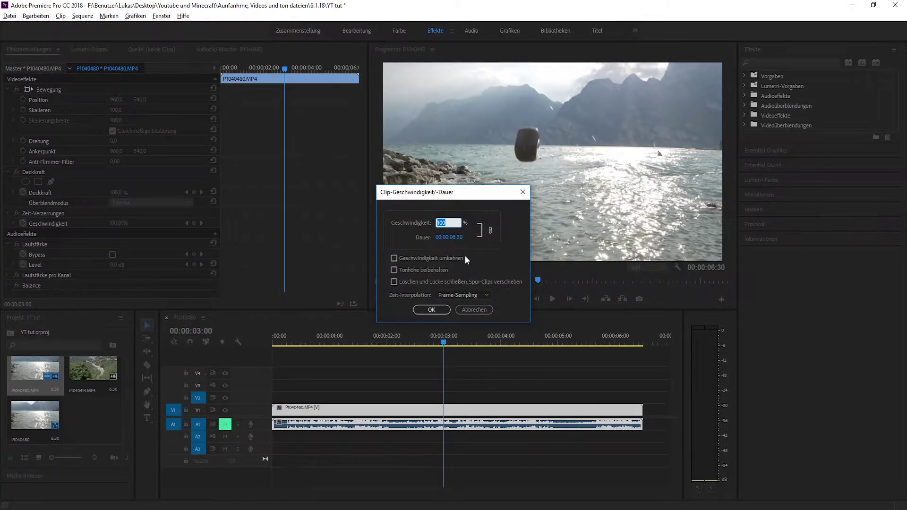
{"action": "type", "text": "40"}
{"action": "left_click", "coordinate": [451, 259]}
{"action": "left_click", "coordinate": [431, 310]}
- Recheck the Speed/Duration settings unchanged and scrub through the slowed clip
{"action": "right_click", "coordinate": [347, 410]}
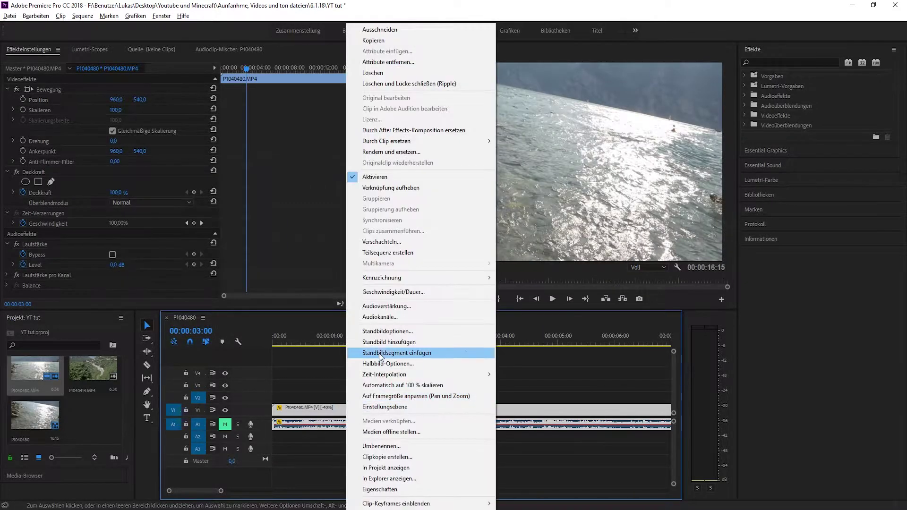
{"action": "left_click", "coordinate": [392, 293]}
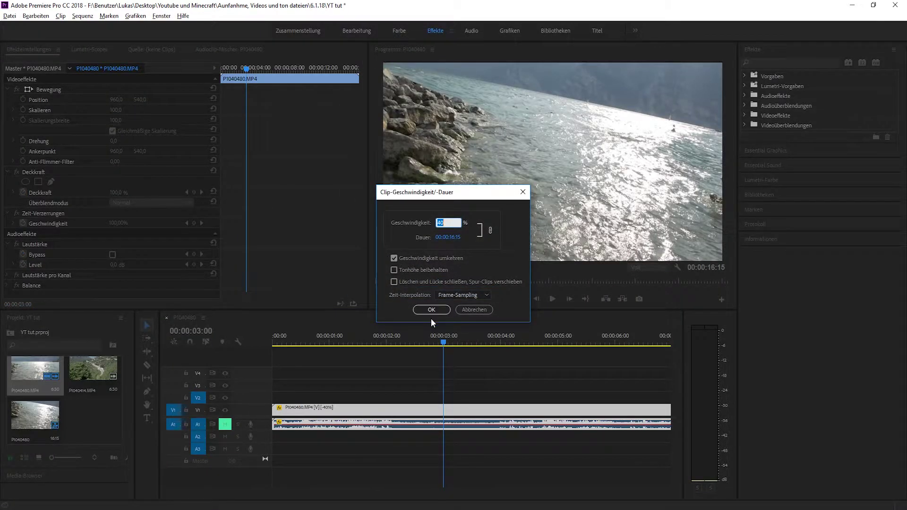
{"action": "left_click", "coordinate": [432, 311]}
{"action": "mouse_move", "coordinate": [443, 345]}
{"action": "left_mouse_down"}
{"action": "mouse_move", "coordinate": [370, 341]}
{"action": "mouse_move", "coordinate": [578, 342]}
{"action": "left_mouse_up"}
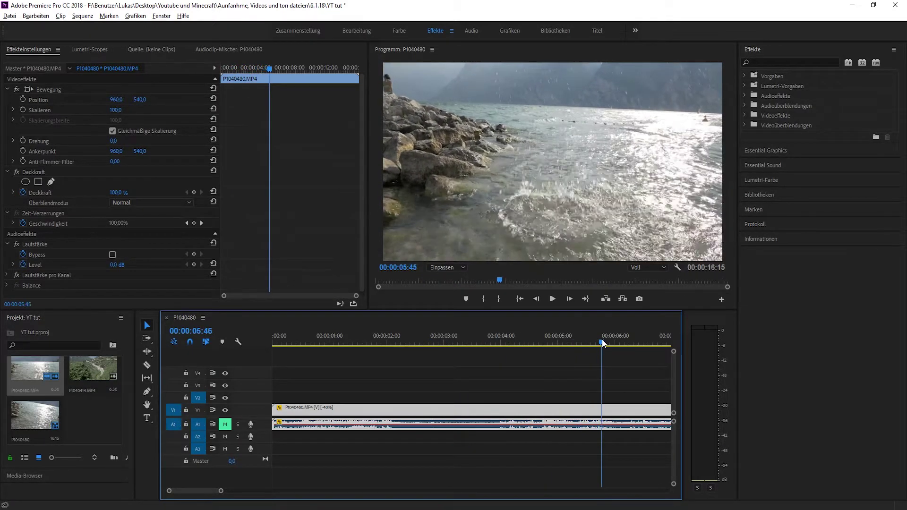
- Scrub through the reversed footage to find the cut point near 00:00:04:01
{"action": "left_click_drag", "start_coordinate": [577, 341], "coordinate": [704, 338]}
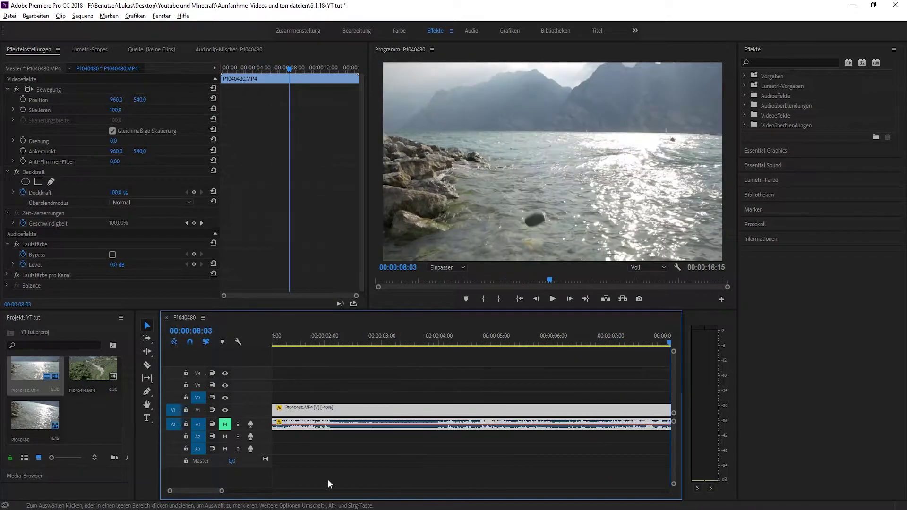
{"action": "left_click_drag", "start_coordinate": [209, 486], "coordinate": [213, 487]}
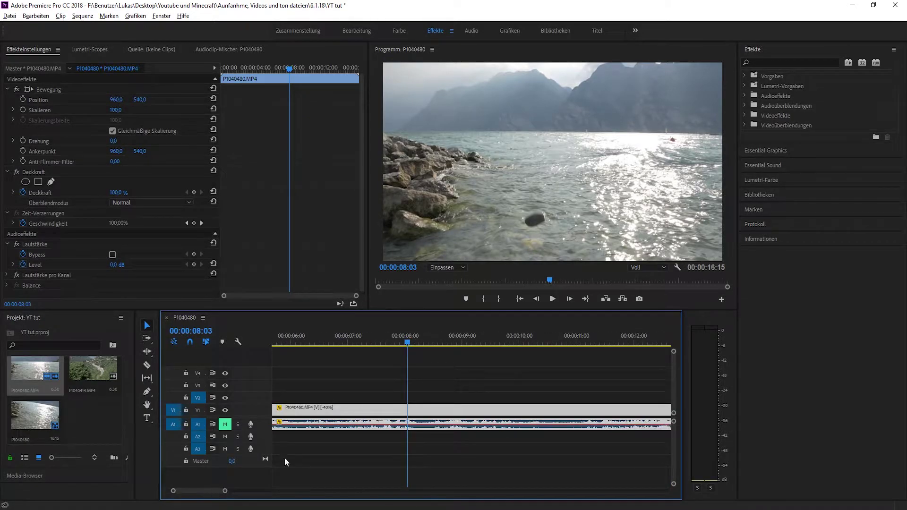
{"action": "left_click_drag", "start_coordinate": [411, 343], "coordinate": [315, 354]}
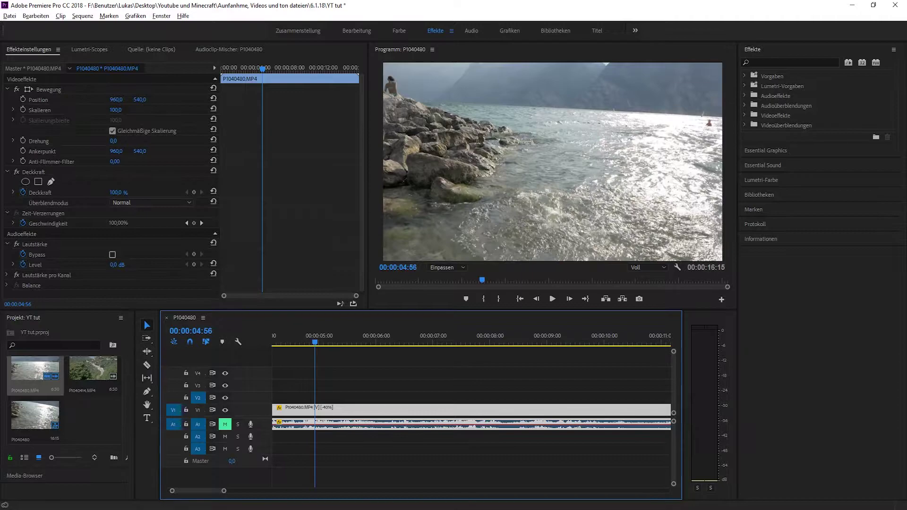
{"action": "left_click_drag", "start_coordinate": [225, 492], "coordinate": [244, 492]}
{"action": "left_click_drag", "start_coordinate": [406, 347], "coordinate": [385, 344]}
- Split the clip at 00:00:04:01, delete the opening part, and move the rest to the start
{"action": "left_click", "coordinate": [147, 364]}
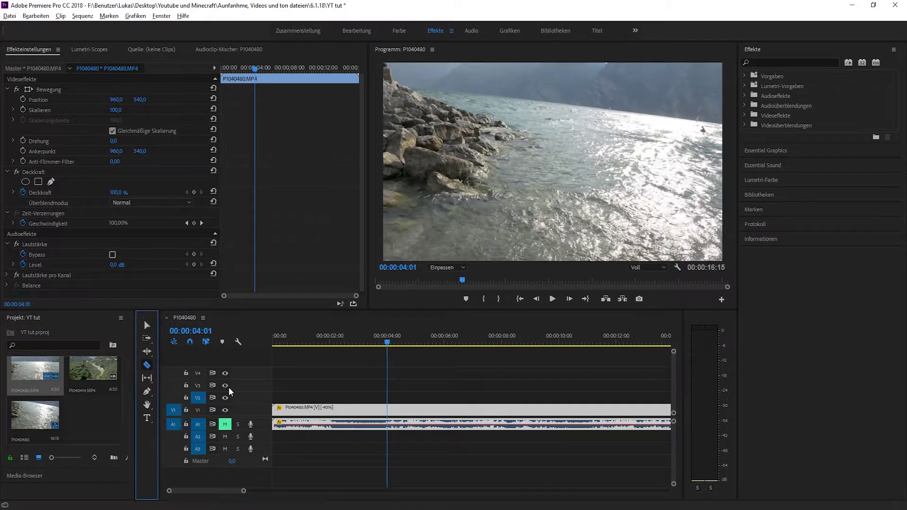
{"action": "left_click", "coordinate": [387, 410]}
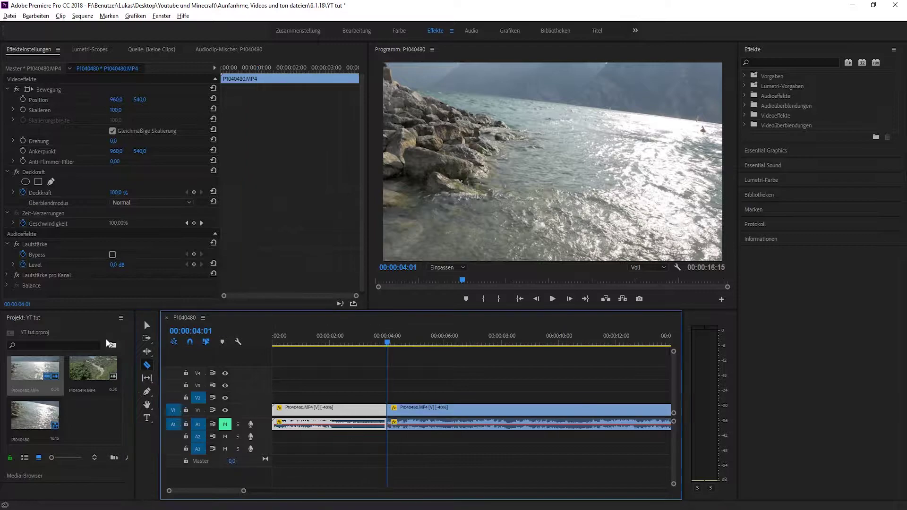
{"action": "left_click", "coordinate": [146, 326]}
{"action": "left_click", "coordinate": [343, 407]}
{"action": "key", "text": "Delete"}
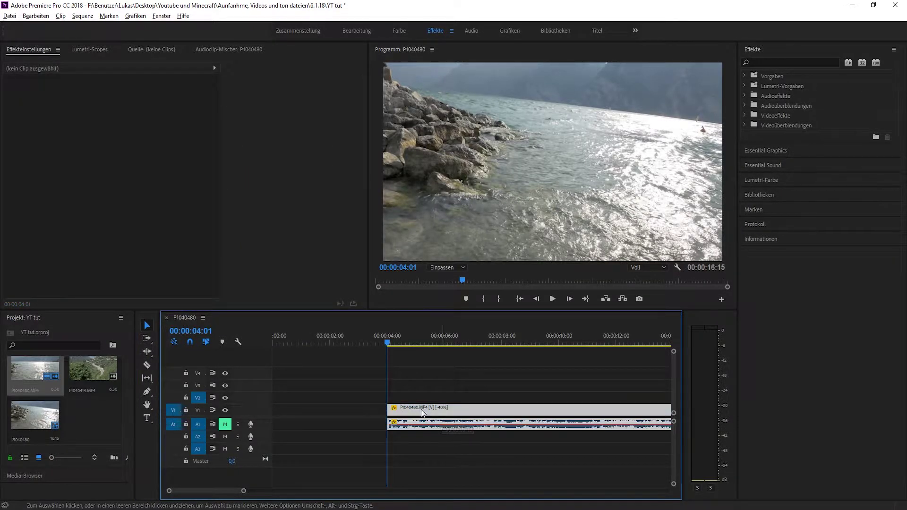
{"action": "left_click_drag", "start_coordinate": [421, 412], "coordinate": [307, 412]}
{"action": "left_click", "coordinate": [426, 338]}
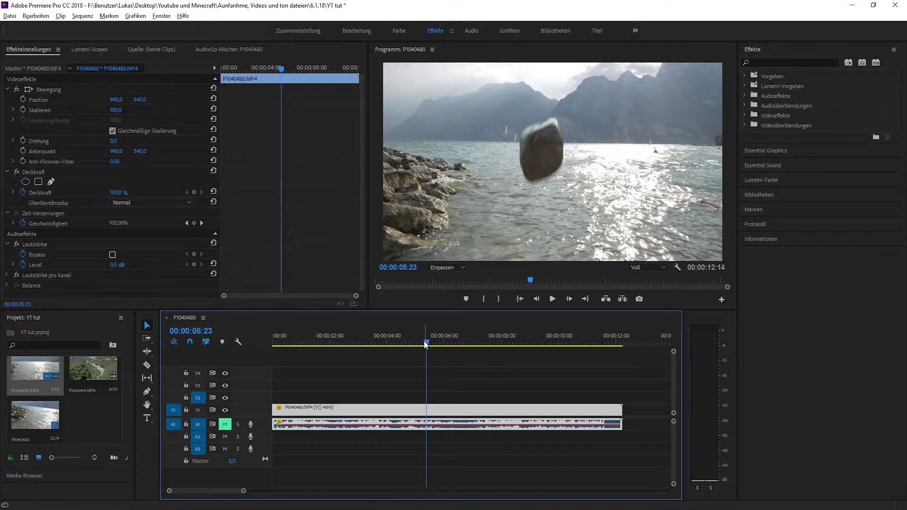
- Paste a copy of the lake clip onto V2 at the start and locate 00:00:05:25
{"action": "key", "text": "Home"}
{"action": "key", "text": "ctrl+v"}
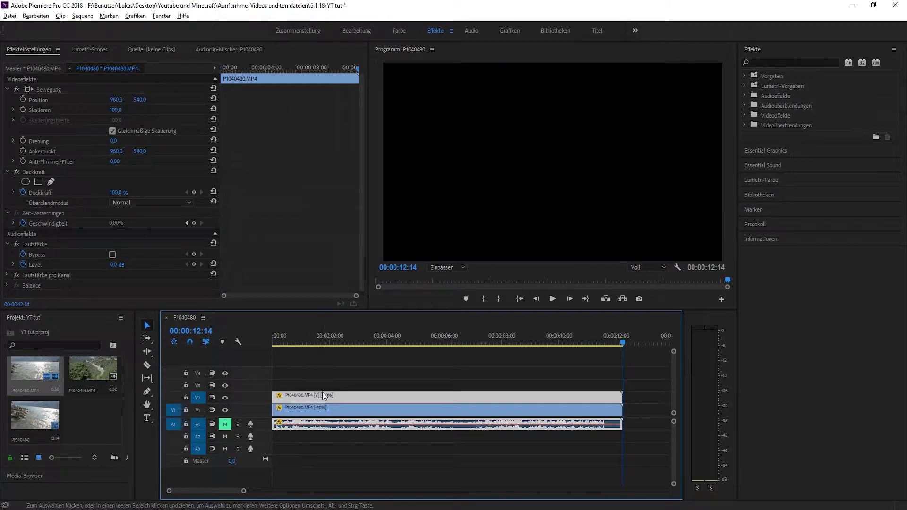
{"action": "mouse_move", "coordinate": [279, 339]}
{"action": "left_mouse_down"}
{"action": "mouse_move", "coordinate": [441, 341]}
{"action": "mouse_move", "coordinate": [429, 343]}
{"action": "left_mouse_up"}
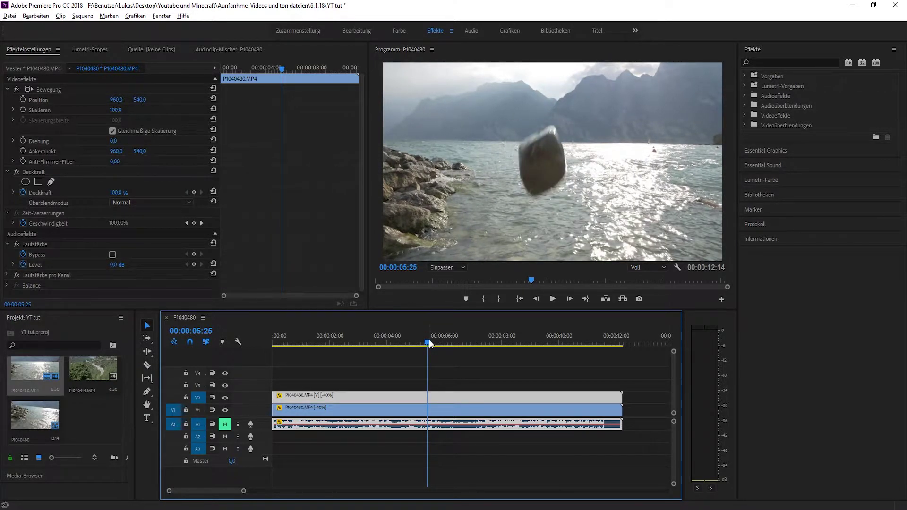
{"action": "left_click_drag", "start_coordinate": [430, 344], "coordinate": [431, 343]}
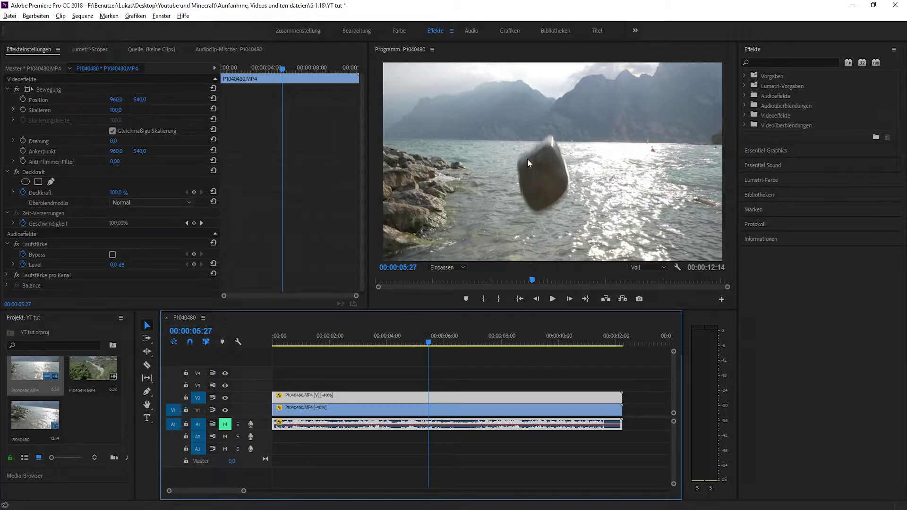
{"action": "left_click_drag", "start_coordinate": [426, 344], "coordinate": [424, 344]}
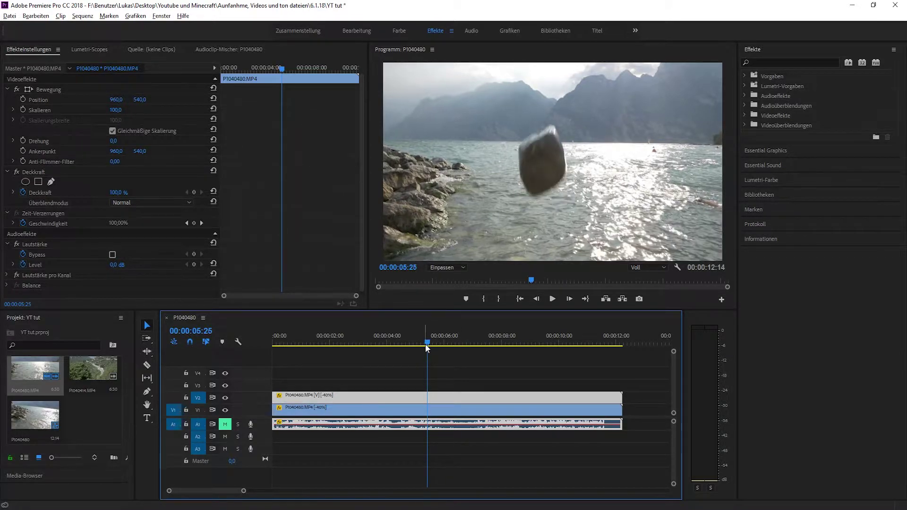
- Cut the V2 copy at 00:00:05:25 and delete the part after the cut
{"action": "left_click", "coordinate": [147, 364]}
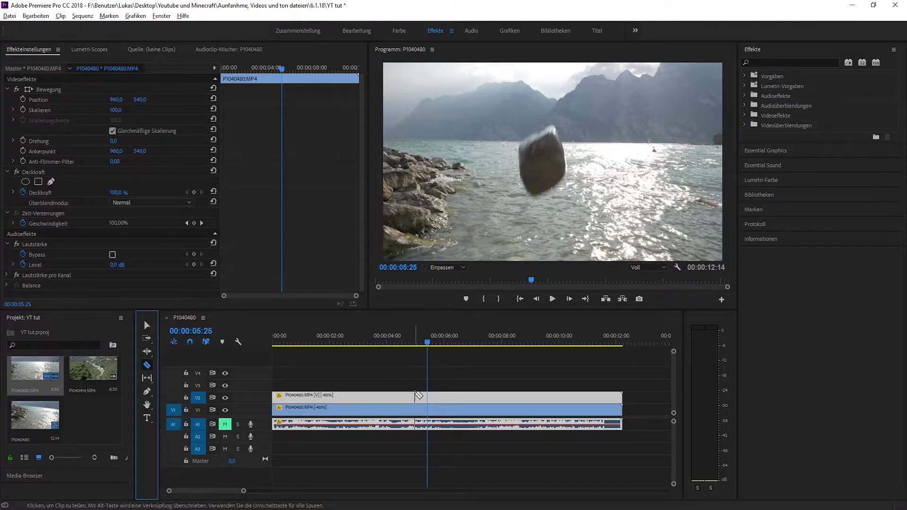
{"action": "left_click", "coordinate": [429, 395]}
{"action": "key", "text": "v"}
{"action": "left_click", "coordinate": [440, 396]}
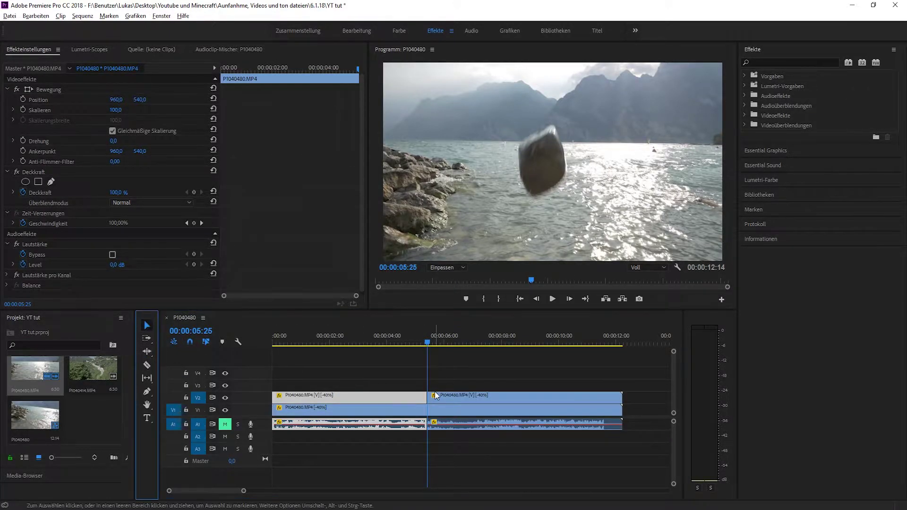
{"action": "key", "text": "Delete"}
{"action": "left_click_drag", "start_coordinate": [423, 337], "coordinate": [415, 335]}
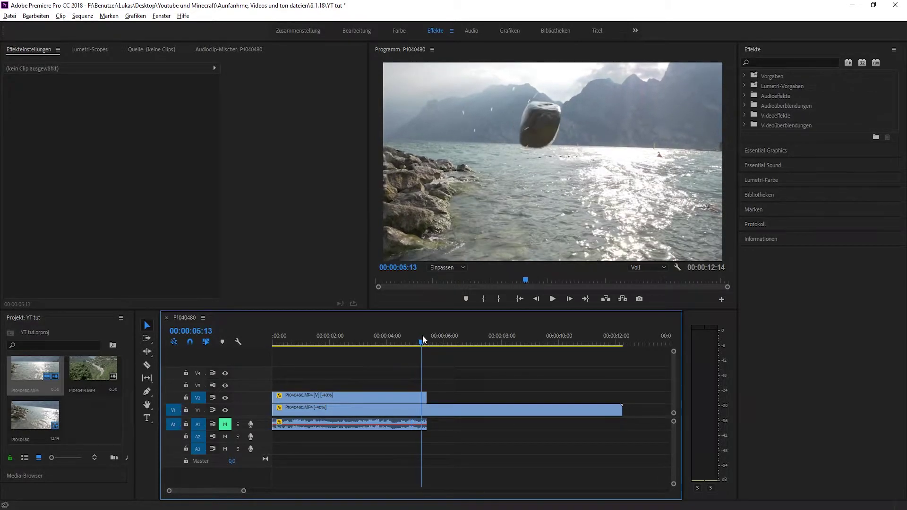
- Select the V2 copy and preview the flying rock with V1 hidden
{"action": "left_click", "coordinate": [341, 395]}
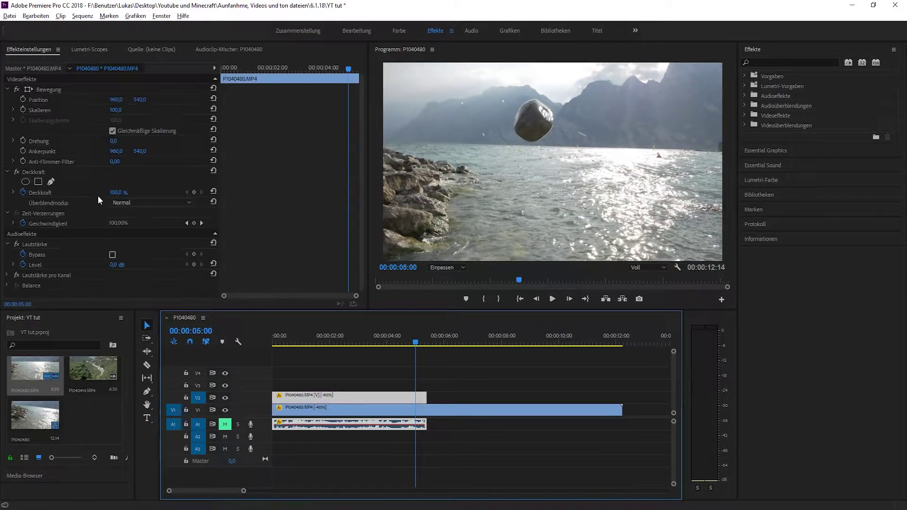
{"action": "left_click_drag", "start_coordinate": [415, 341], "coordinate": [426, 342]}
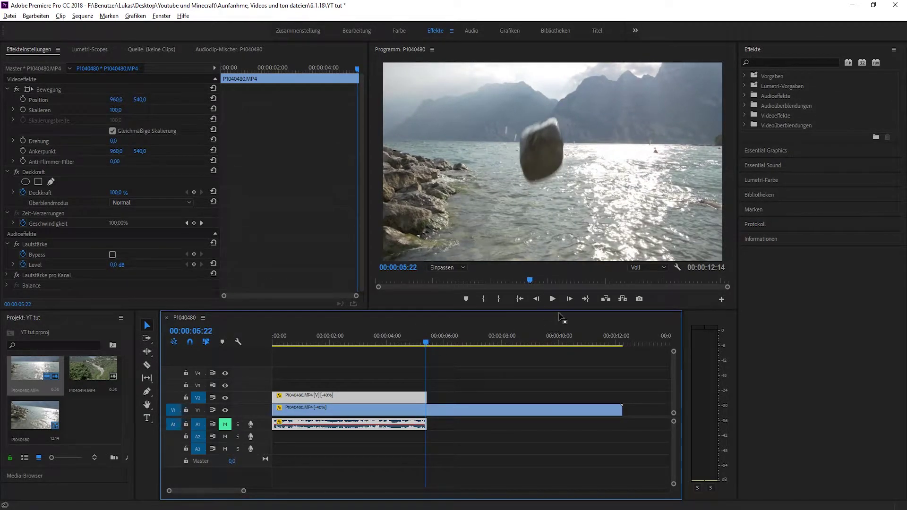
{"action": "left_click", "coordinate": [225, 410]}
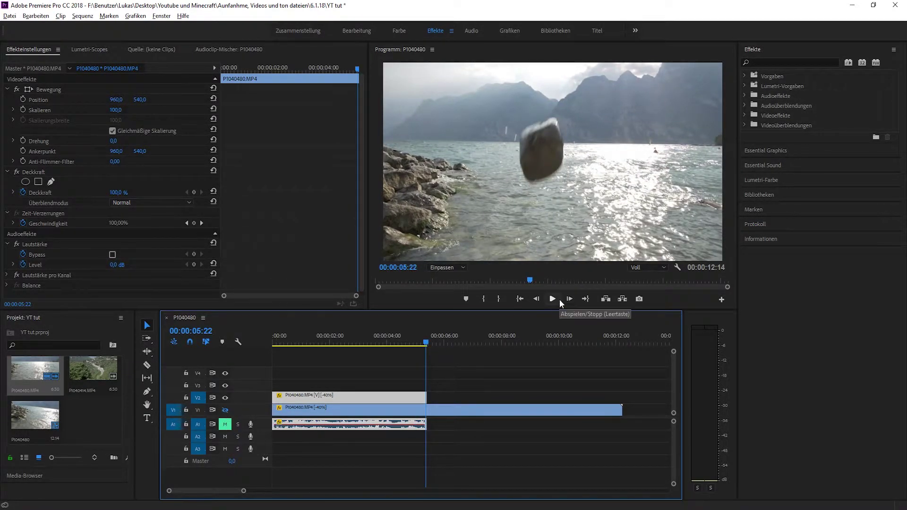
{"action": "left_click", "coordinate": [569, 298]}
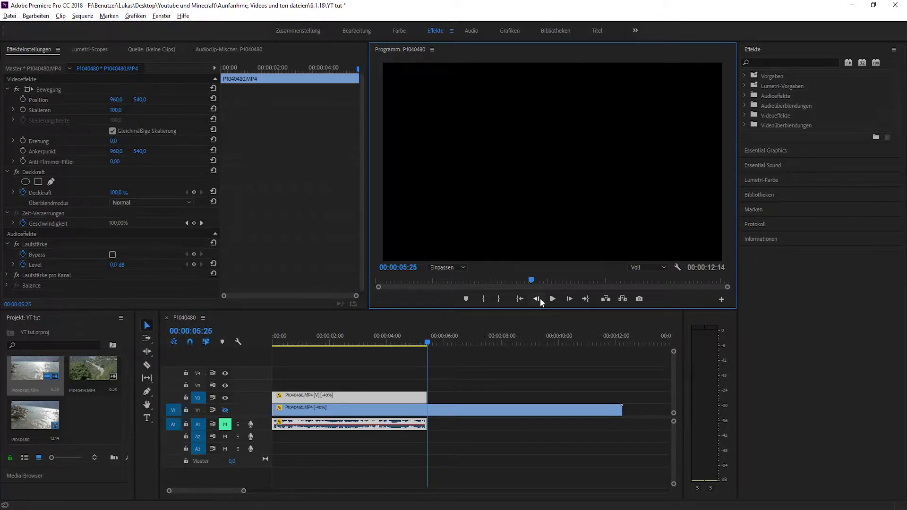
- At 00:00:05:24, show V1 again and trace a freeform opacity mask around the rock
{"action": "left_click", "coordinate": [540, 299]}
{"action": "left_click", "coordinate": [226, 410]}
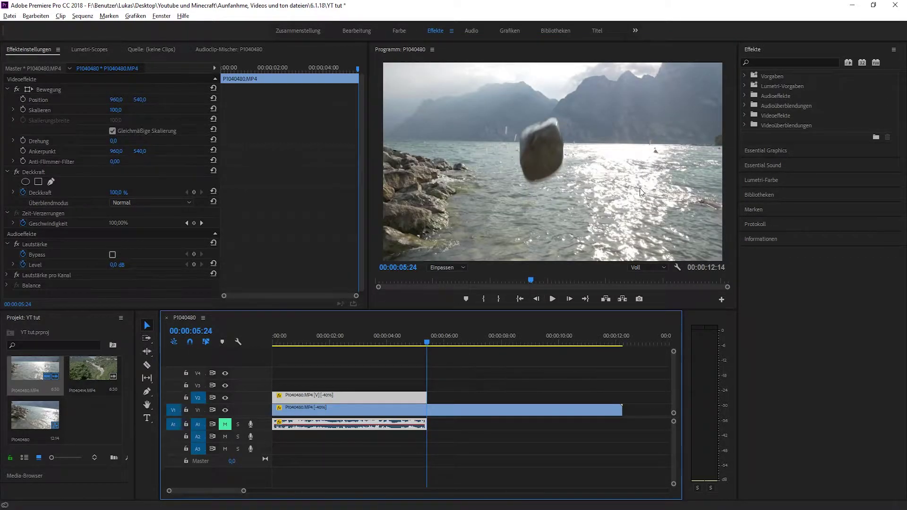
{"action": "left_click", "coordinate": [51, 181]}
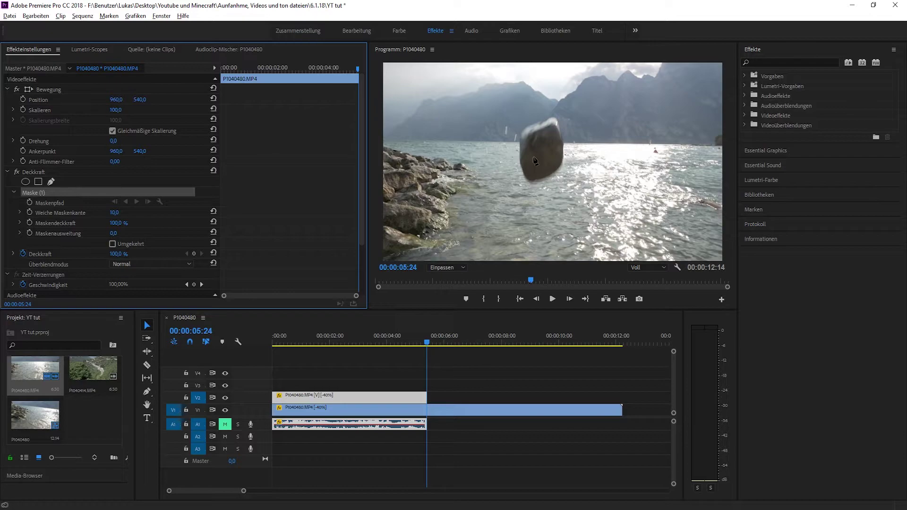
{"action": "left_click", "coordinate": [519, 135]}
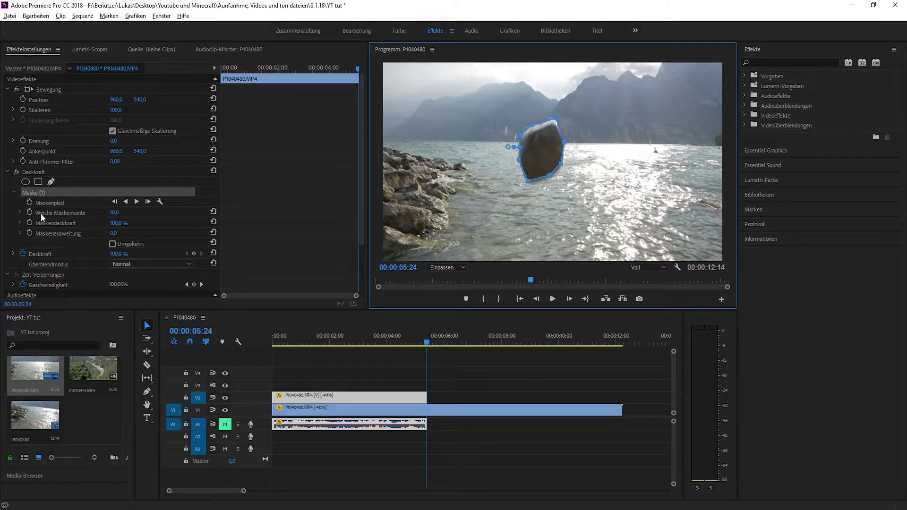
- Add a Maskenpfad keyframe at 00:00:05:24, then move and reshape the mask onto the rock earlier
{"action": "left_click", "coordinate": [30, 202]}
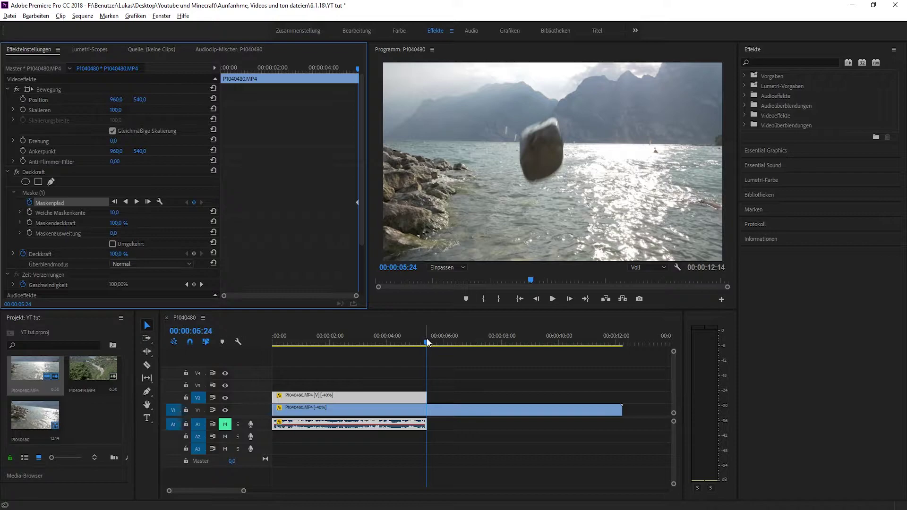
{"action": "left_click_drag", "start_coordinate": [426, 344], "coordinate": [411, 342]}
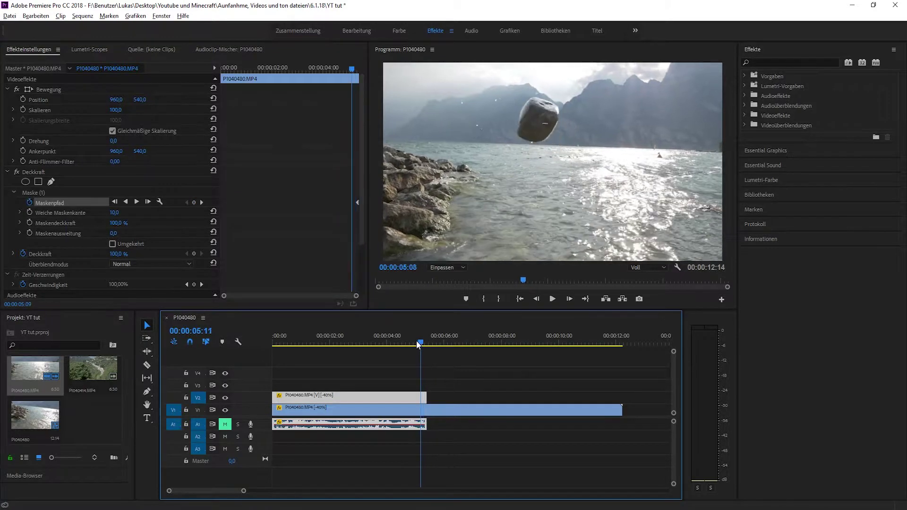
{"action": "left_click", "coordinate": [34, 193]}
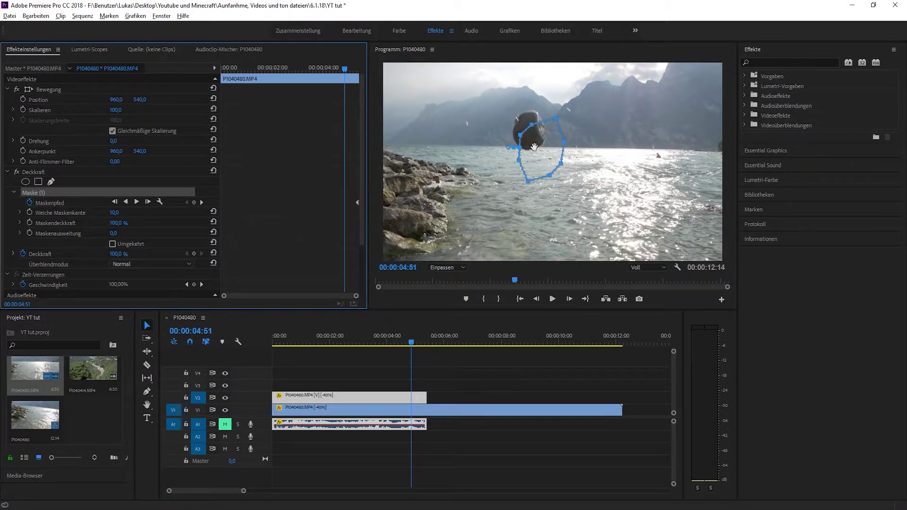
{"action": "left_click_drag", "start_coordinate": [544, 146], "coordinate": [529, 132]}
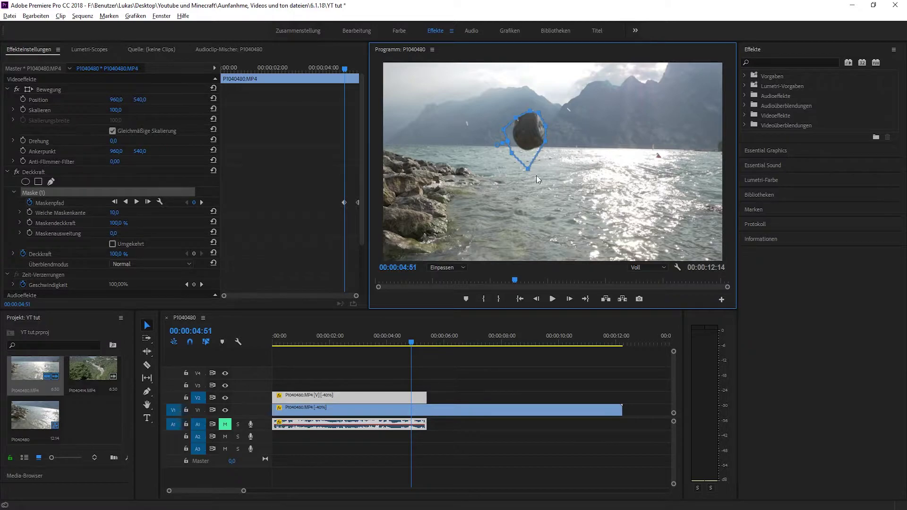
{"action": "left_click_drag", "start_coordinate": [530, 151], "coordinate": [512, 131]}
- Rotate and tighten the mask around the rock at frames 00:00:04:37 and 00:00:04:20
{"action": "left_click_drag", "start_coordinate": [347, 69], "coordinate": [339, 67]}
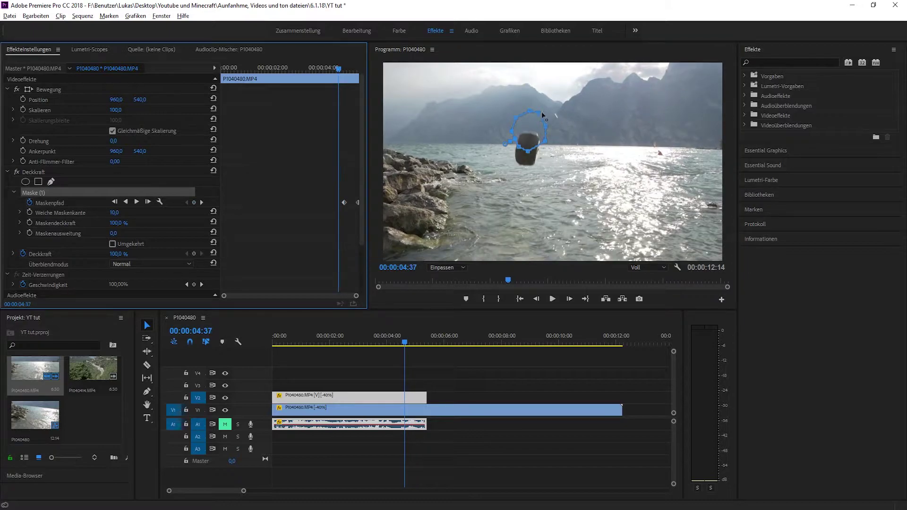
{"action": "mouse_move", "coordinate": [541, 110]}
{"action": "left_mouse_down"}
{"action": "mouse_move", "coordinate": [553, 117]}
{"action": "mouse_move", "coordinate": [516, 157]}
{"action": "left_mouse_up"}
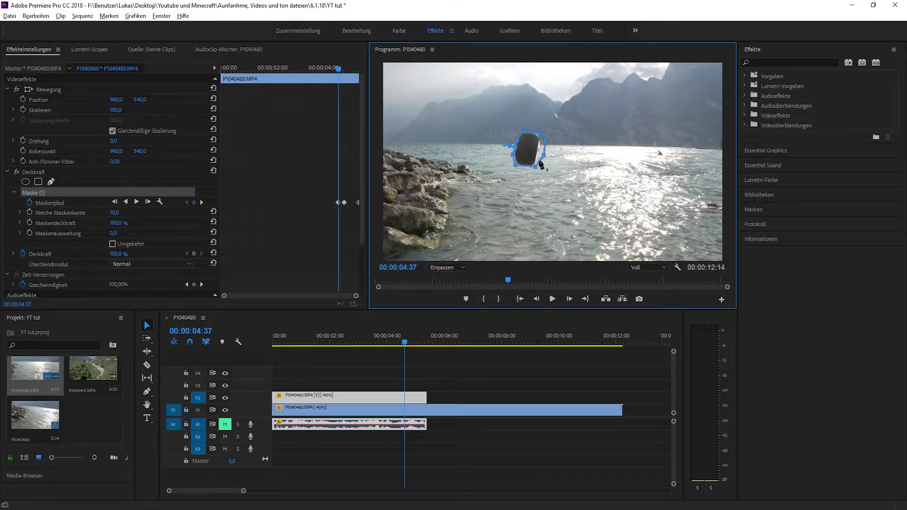
{"action": "left_click_drag", "start_coordinate": [545, 158], "coordinate": [539, 155]}
{"action": "left_click_drag", "start_coordinate": [338, 69], "coordinate": [331, 69]}
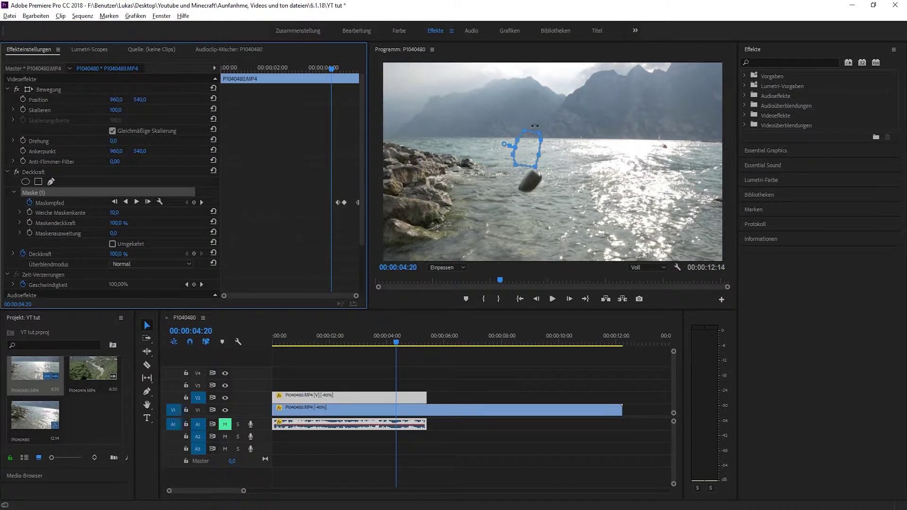
{"action": "mouse_move", "coordinate": [535, 127]}
{"action": "left_mouse_down"}
{"action": "mouse_move", "coordinate": [556, 140]}
{"action": "mouse_move", "coordinate": [532, 183]}
{"action": "left_mouse_up"}
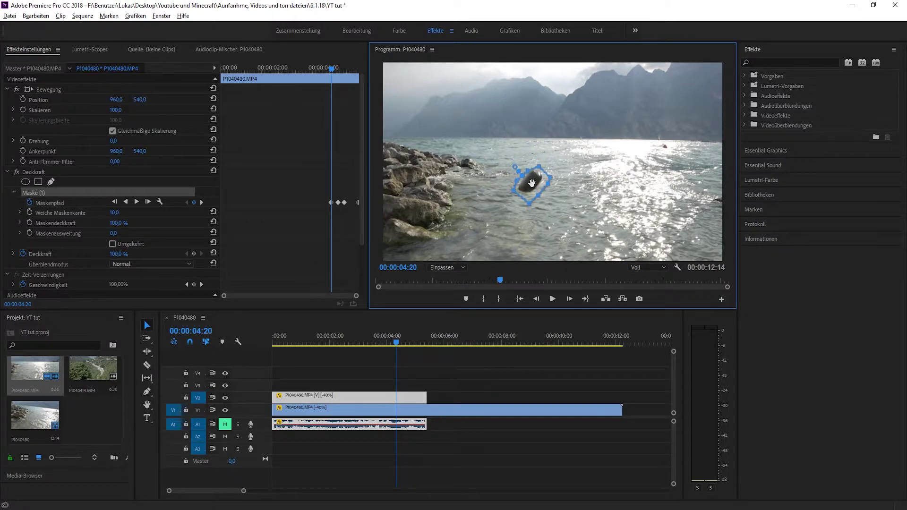
- View at 100% and reposition the mask on the rock around frame 00:00:03:48
{"action": "left_click", "coordinate": [447, 267]}
{"action": "left_click", "coordinate": [461, 329]}
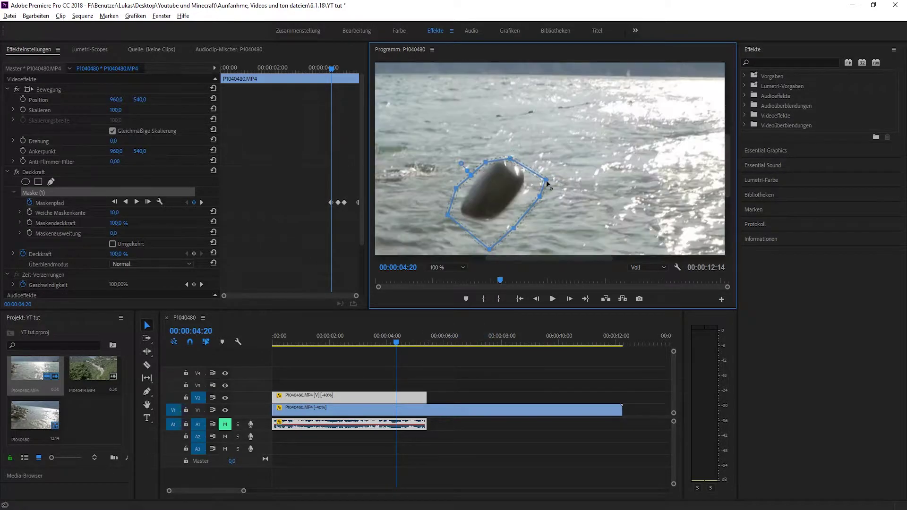
{"action": "key", "text": "shift+Left"}
{"action": "key", "text": "shift+Left"}
{"action": "key", "text": "shift+Left"}
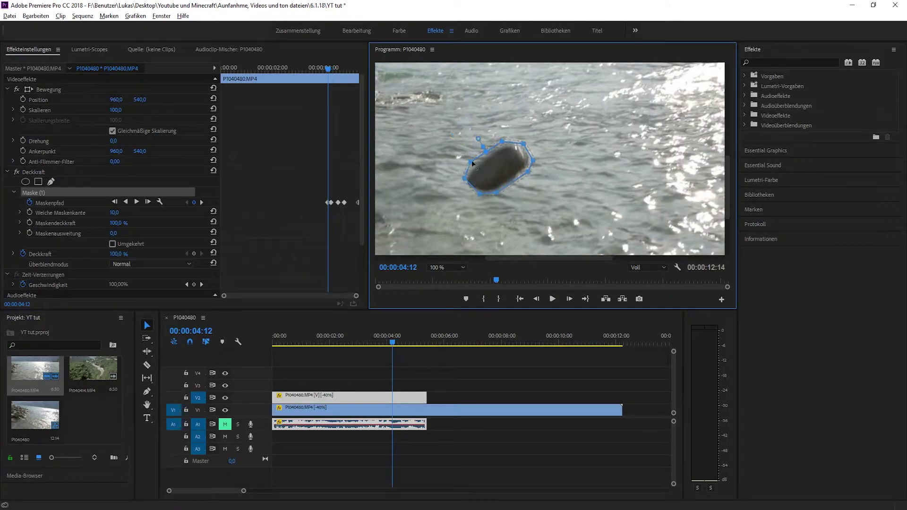
{"action": "left_click_drag", "start_coordinate": [503, 171], "coordinate": [517, 180]}
{"action": "key", "text": "Left"}
{"action": "key", "text": "Left"}
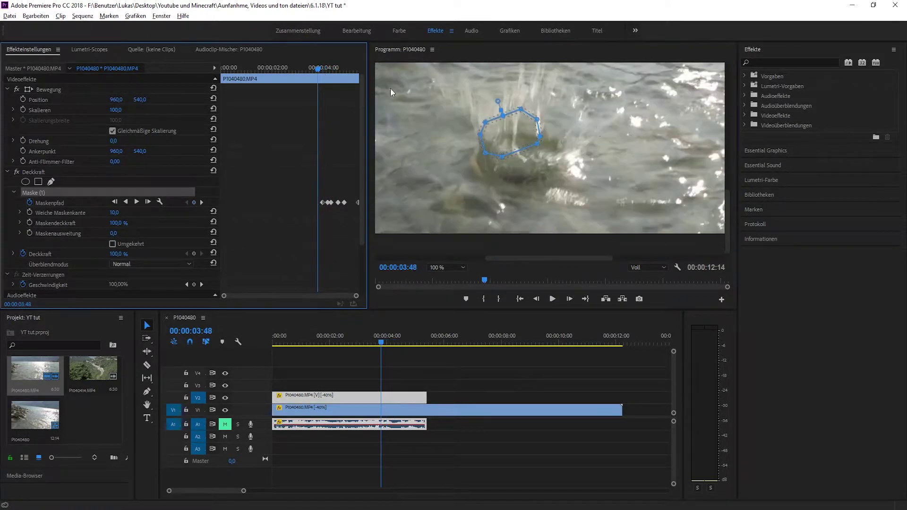
{"action": "key", "text": "Right"}
{"action": "key", "text": "Right"}
{"action": "key", "text": "Right"}
{"action": "key", "text": "Right"}
{"action": "key", "text": "Right"}
{"action": "key", "text": "Right"}
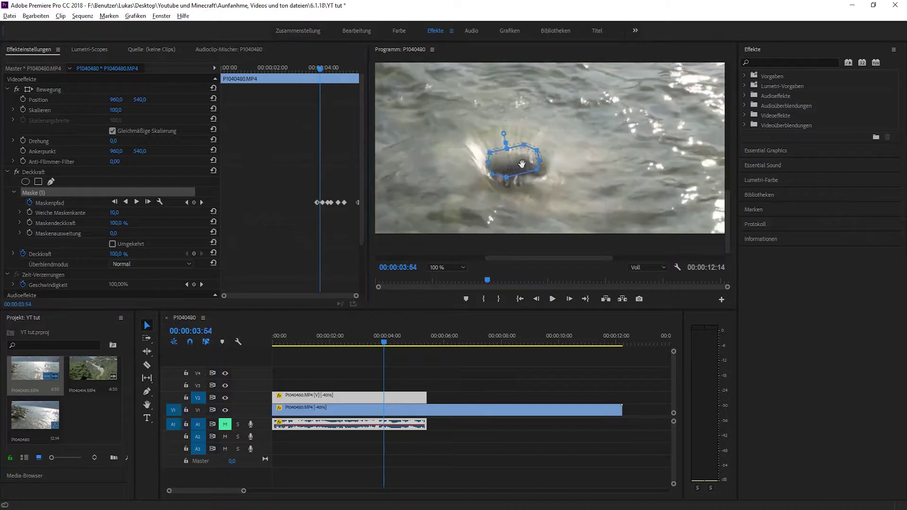
{"action": "key", "text": "Right"}
{"action": "key", "text": "Right"}
{"action": "key", "text": "Right"}
{"action": "key", "text": "Right"}
{"action": "key", "text": "Right"}
{"action": "key", "text": "Right"}
{"action": "key", "text": "Right"}
{"action": "key", "text": "Right"}
{"action": "key", "text": "Right"}
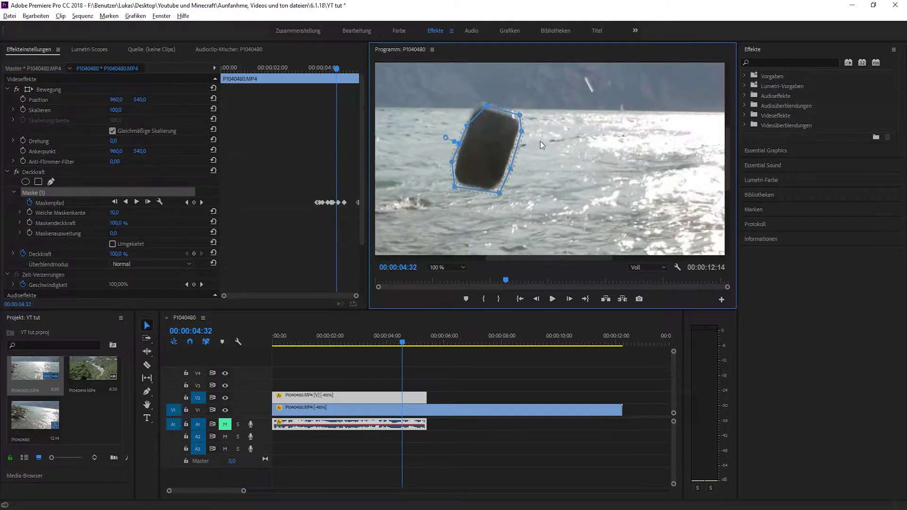
- Step frame by frame from 00:00:04:38 to 00:00:05:15 checking the mask fit
{"action": "left_click", "coordinate": [339, 71]}
{"action": "left_click", "coordinate": [455, 96]}
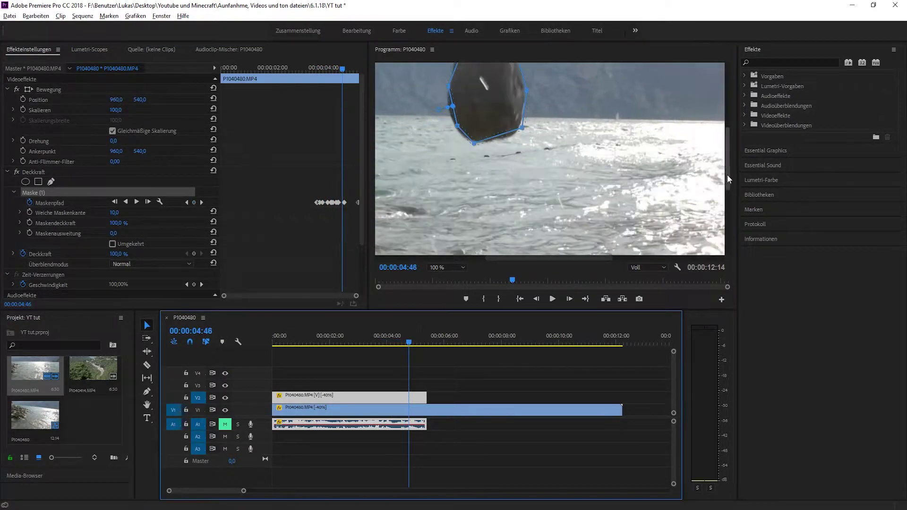
{"action": "key", "text": "Right"}
{"action": "key", "text": "Right"}
{"action": "key", "text": "Right"}
{"action": "key", "text": "Right"}
{"action": "key", "text": "Right"}
{"action": "key", "text": "Right"}
{"action": "key", "text": "Right"}
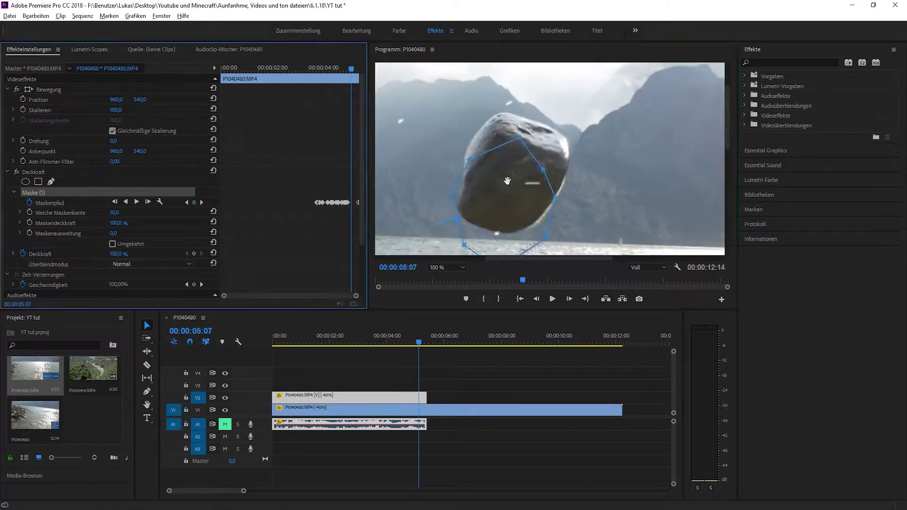
{"action": "key", "text": "Right"}
{"action": "key", "text": "Right"}
{"action": "key", "text": "Right"}
{"action": "key", "text": "Right"}
{"action": "key", "text": "Left"}
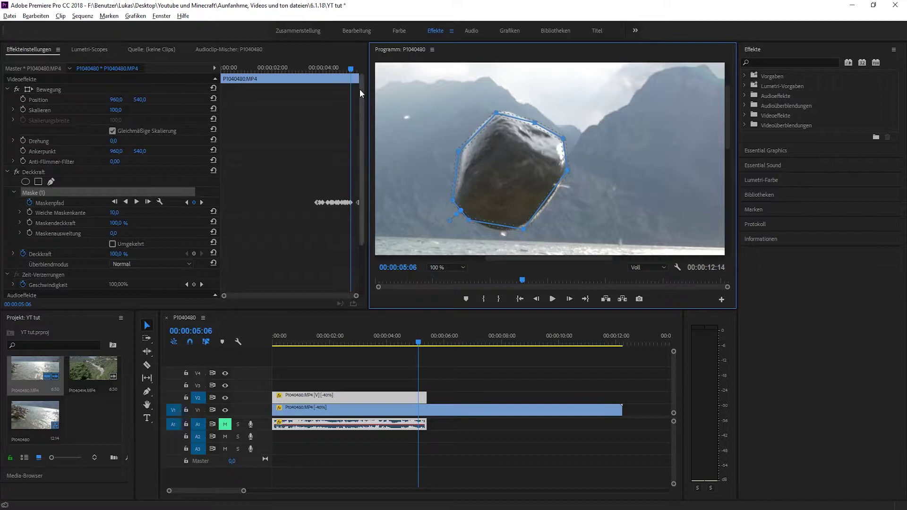
{"action": "key", "text": "Right"}
{"action": "key", "text": "Right"}
{"action": "key", "text": "Right"}
{"action": "key", "text": "Right"}
{"action": "key", "text": "Right"}
{"action": "key", "text": "Right"}
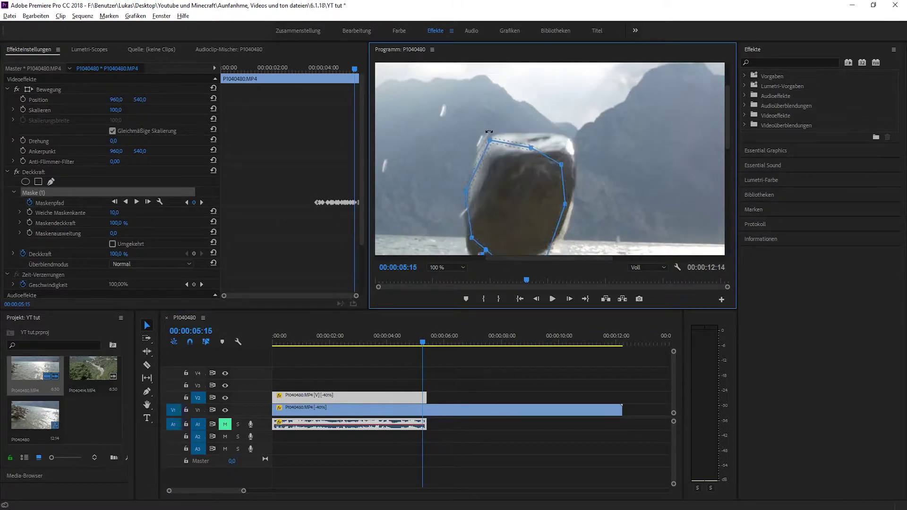
{"action": "key", "text": "Right"}
{"action": "key", "text": "Right"}
{"action": "key", "text": "Right"}
{"action": "key", "text": "Right"}
{"action": "key", "text": "Right"}
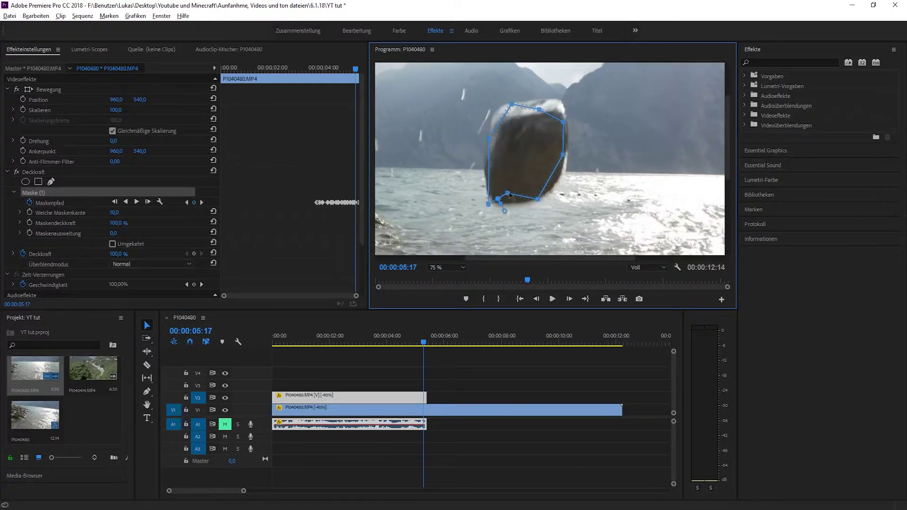
- Reshape the mask's top-left at 00:00:05:20, check through 00:00:05:23, and return to the splash
{"action": "key", "text": "Right"}
{"action": "key", "text": "Right"}
{"action": "key", "text": "Right"}
{"action": "left_click_drag", "start_coordinate": [223, 296], "coordinate": [290, 293]}
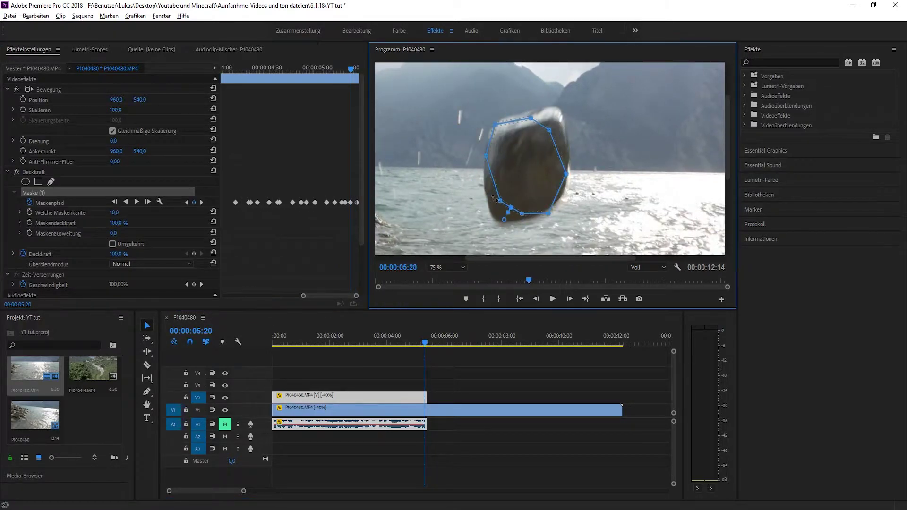
{"action": "key", "text": "Right"}
{"action": "left_click_drag", "start_coordinate": [520, 115], "coordinate": [512, 123]}
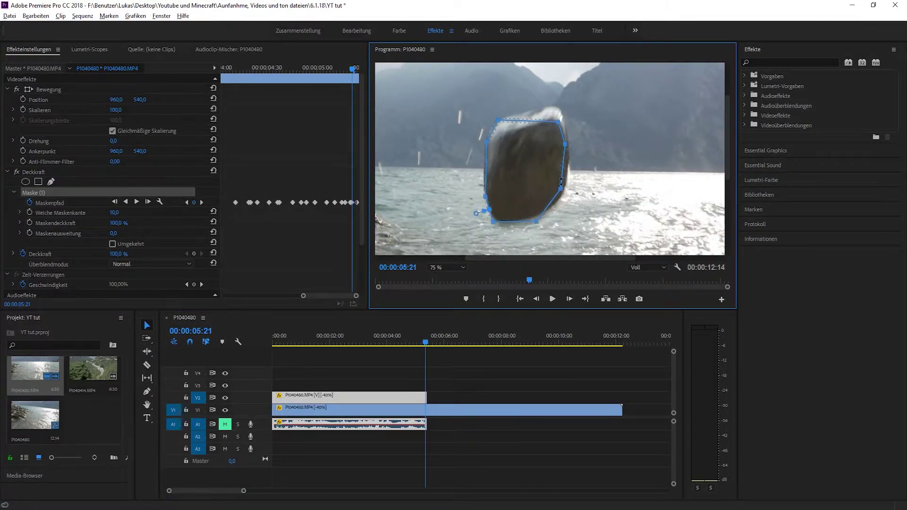
{"action": "key", "text": "Right"}
{"action": "left_click", "coordinate": [569, 299]}
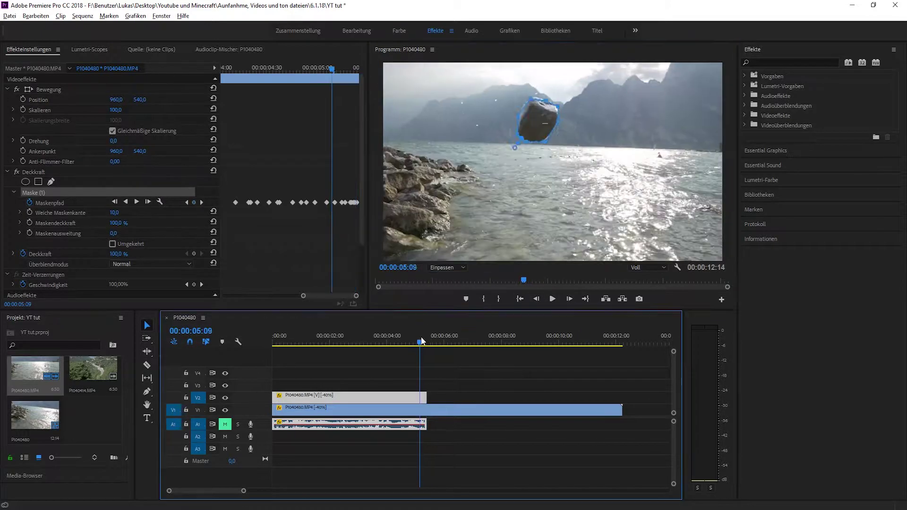
{"action": "left_click_drag", "start_coordinate": [422, 341], "coordinate": [380, 339]}
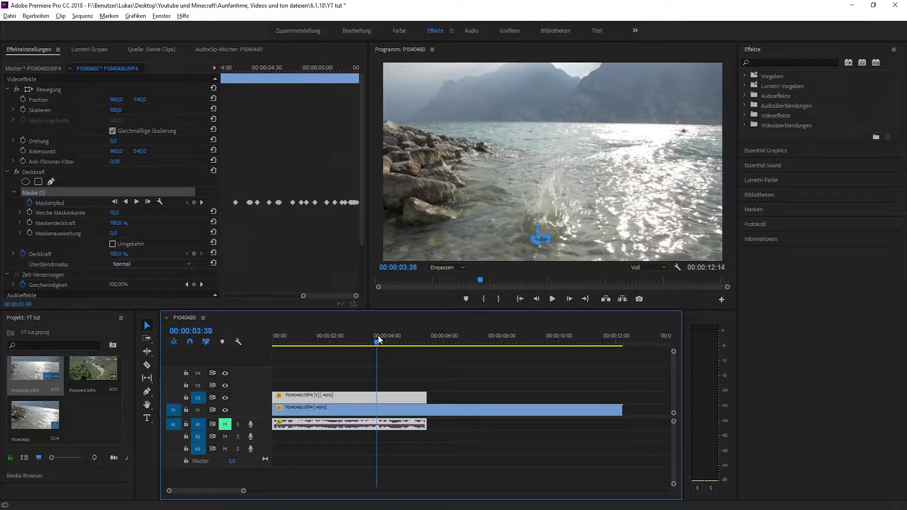
- Cut the V2 clip just before 00:00:04:00, delete the earlier part, and select the remainder
{"action": "mouse_move", "coordinate": [379, 336]}
{"action": "left_mouse_down"}
{"action": "mouse_move", "coordinate": [434, 323]}
{"action": "mouse_move", "coordinate": [365, 333]}
{"action": "mouse_move", "coordinate": [385, 336]}
{"action": "left_mouse_up"}
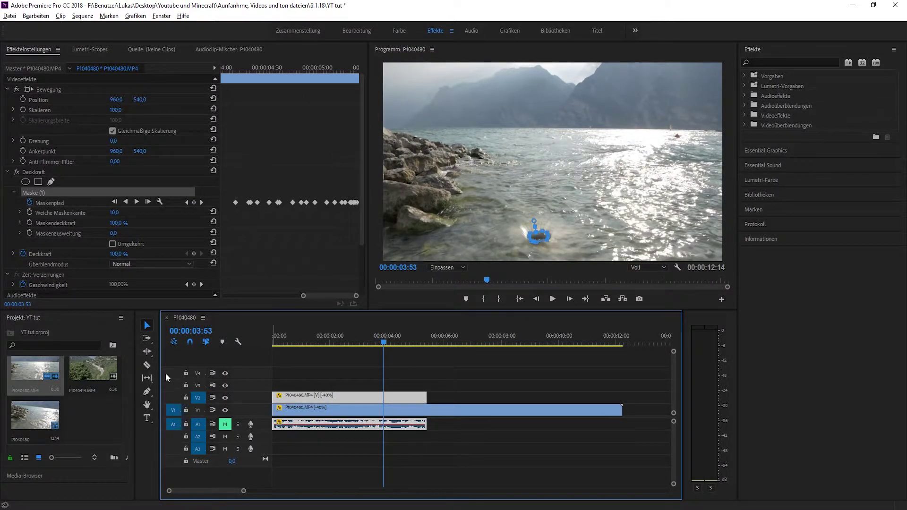
{"action": "left_click", "coordinate": [146, 365]}
{"action": "left_click", "coordinate": [383, 400]}
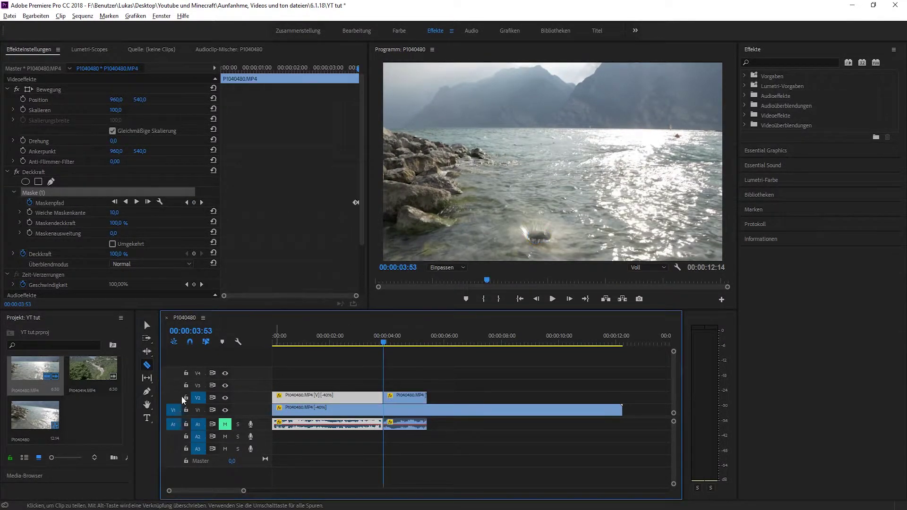
{"action": "left_click", "coordinate": [147, 325]}
{"action": "left_click", "coordinate": [357, 398]}
{"action": "key", "text": "Delete"}
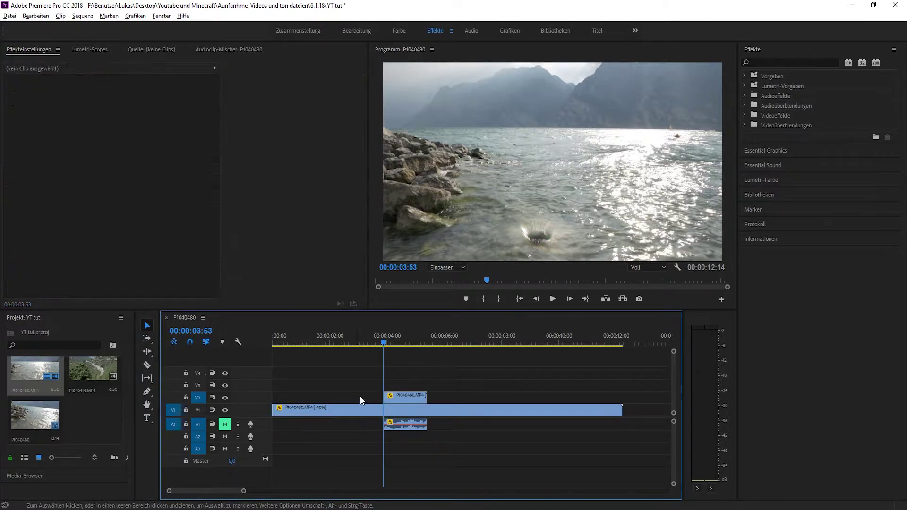
{"action": "left_click_drag", "start_coordinate": [383, 339], "coordinate": [419, 338]}
{"action": "left_click", "coordinate": [400, 398]}
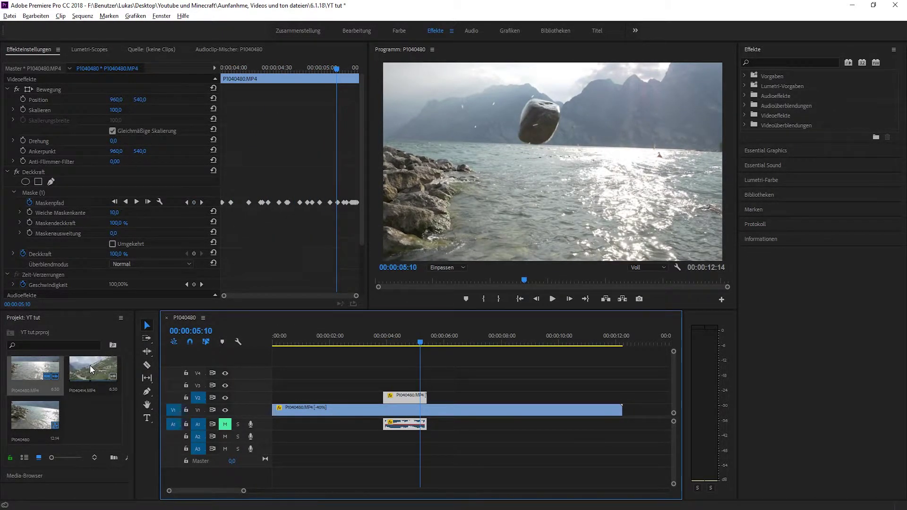
{"action": "left_click_drag", "start_coordinate": [90, 365], "coordinate": [387, 386]}
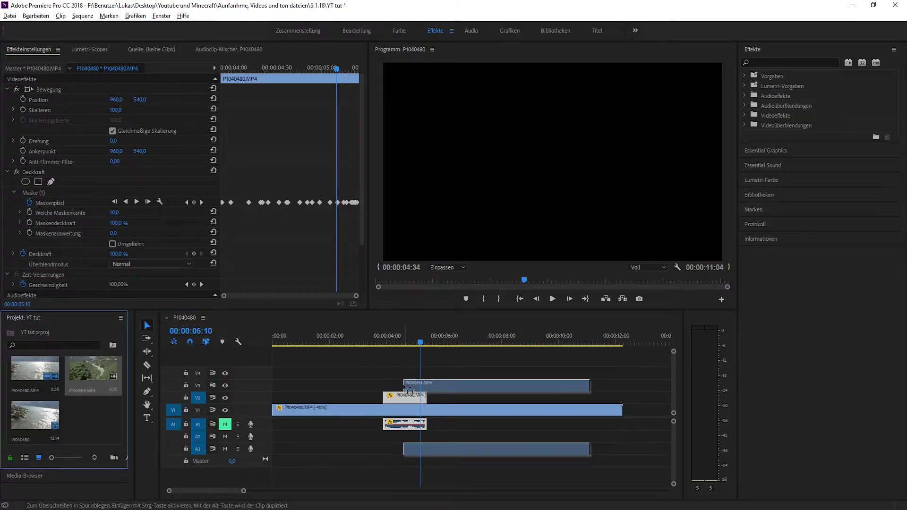
{"action": "left_click_drag", "start_coordinate": [390, 386], "coordinate": [83, 370]}
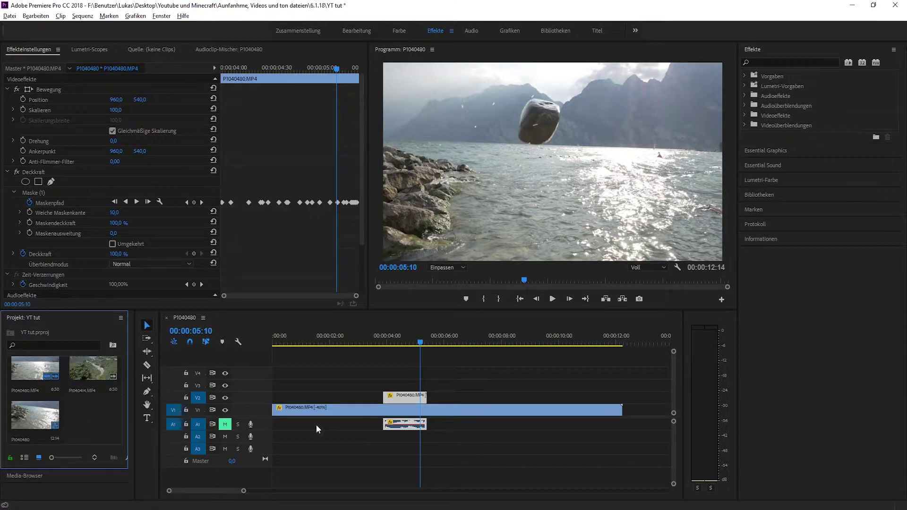
{"action": "left_click_drag", "start_coordinate": [421, 345], "coordinate": [428, 347]}
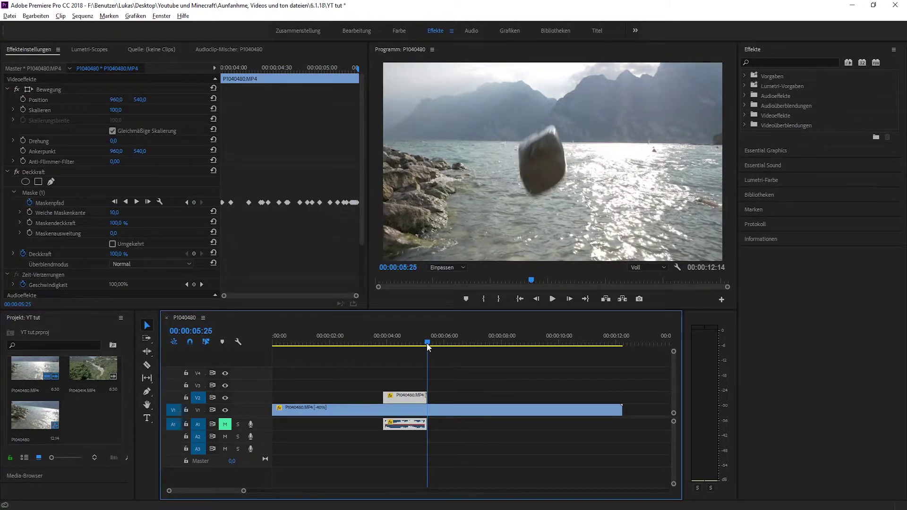
{"action": "left_click", "coordinate": [426, 340]}
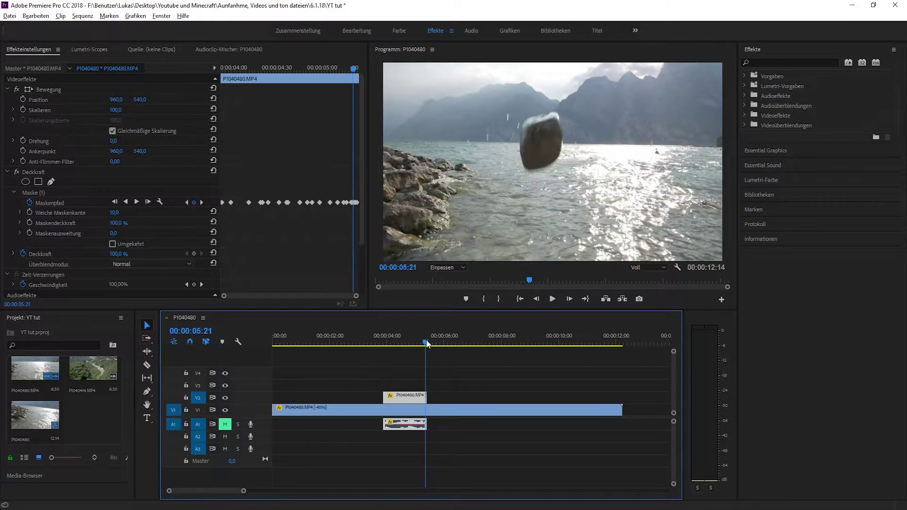
{"action": "left_click_drag", "start_coordinate": [426, 339], "coordinate": [430, 338]}
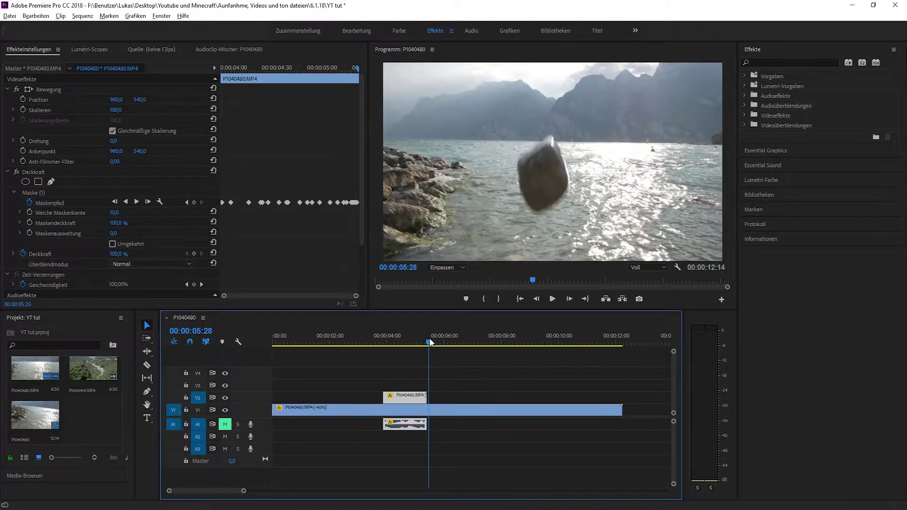
{"action": "left_click", "coordinate": [357, 68]}
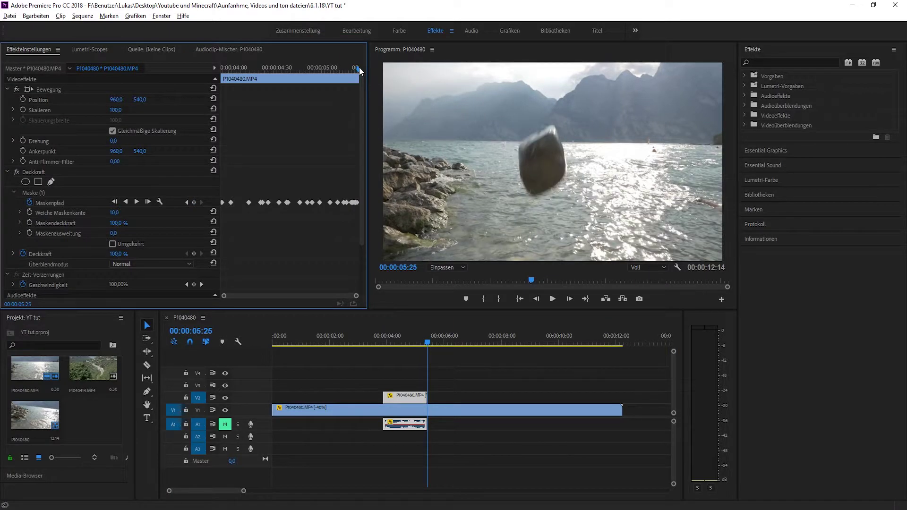
{"action": "left_click_drag", "start_coordinate": [358, 69], "coordinate": [358, 70]}
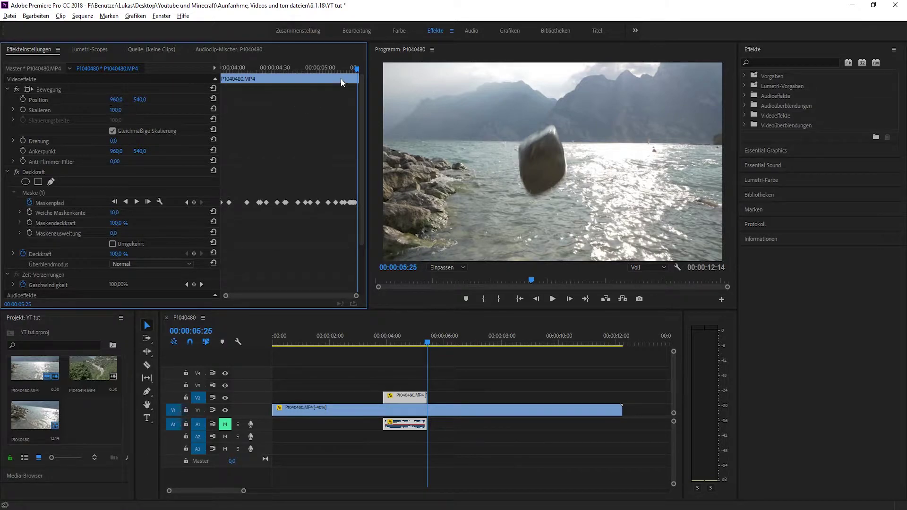
{"action": "mouse_move", "coordinate": [356, 69]}
{"action": "left_mouse_down"}
{"action": "mouse_move", "coordinate": [348, 72]}
{"action": "mouse_move", "coordinate": [359, 69]}
{"action": "left_mouse_up"}
- Enable Skalieren keyframes and set the starting scale value for the zoom
{"action": "left_click", "coordinate": [25, 110]}
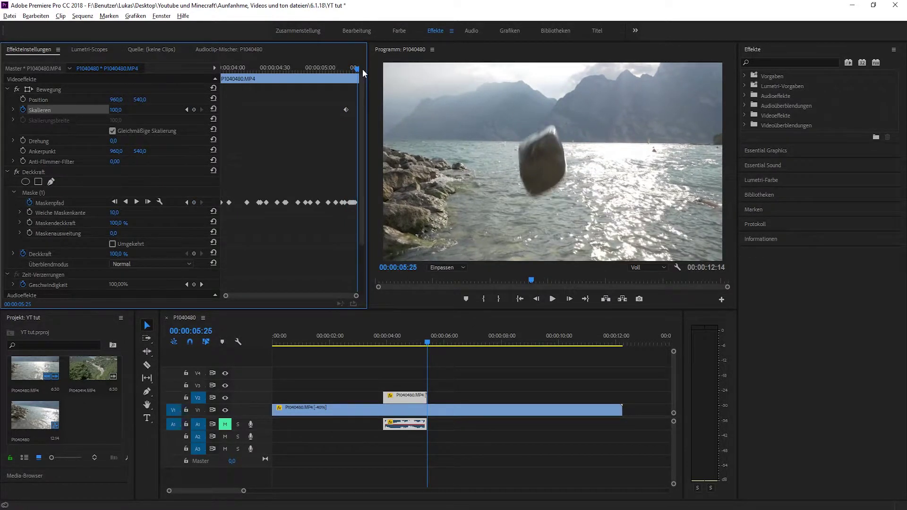
{"action": "mouse_move", "coordinate": [358, 69]}
{"action": "left_mouse_down"}
{"action": "mouse_move", "coordinate": [335, 69]}
{"action": "mouse_move", "coordinate": [361, 68]}
{"action": "left_mouse_up"}
{"action": "left_click", "coordinate": [131, 108]}
{"action": "type", "text": "1"}
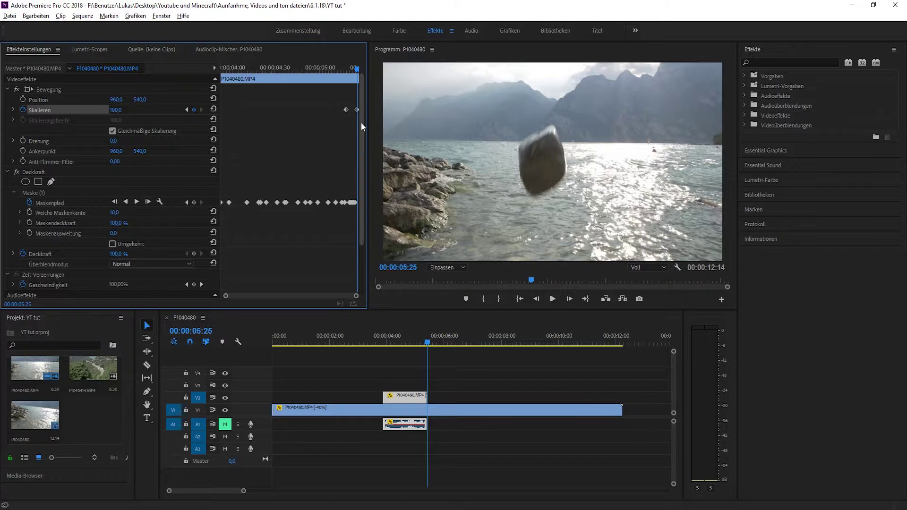
{"action": "left_click_drag", "start_coordinate": [426, 341], "coordinate": [425, 338]}
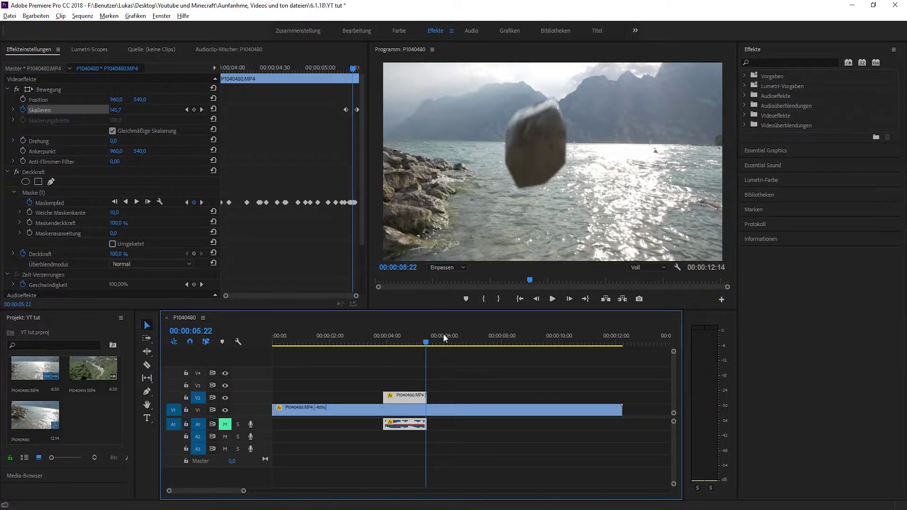
- Move the end scale keyframe one frame earlier and raise its value to 224
{"action": "left_click", "coordinate": [201, 110]}
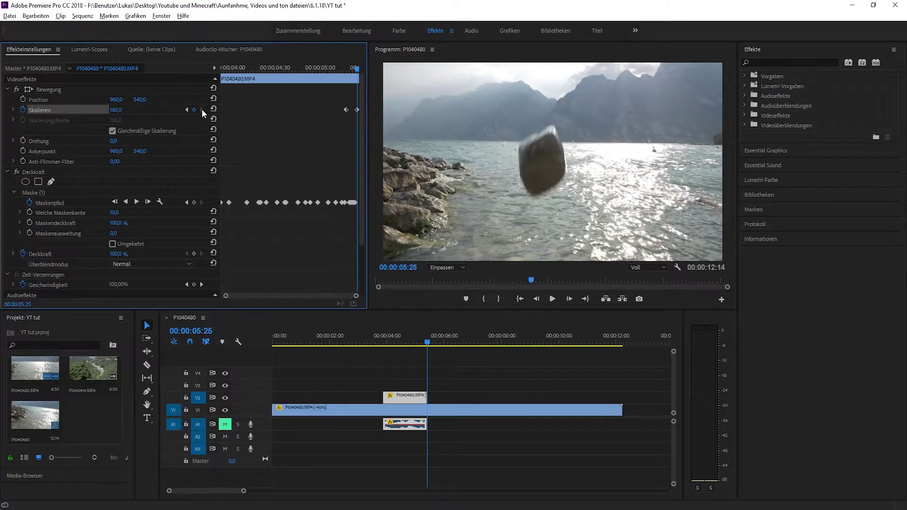
{"action": "left_click", "coordinate": [536, 298]}
{"action": "left_click", "coordinate": [356, 110]}
{"action": "left_click_drag", "start_coordinate": [356, 109], "coordinate": [354, 110]}
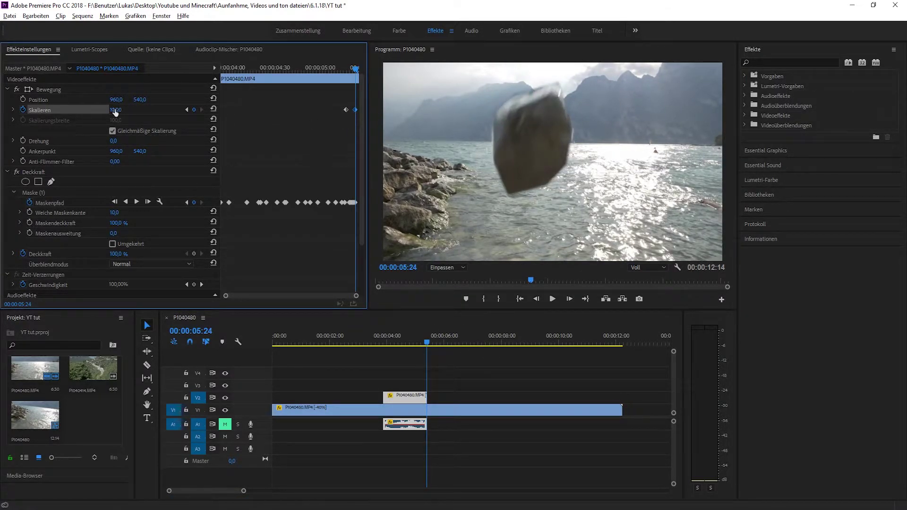
{"action": "left_click", "coordinate": [130, 109]}
{"action": "type", "text": "200"}
{"action": "key", "text": "Return"}
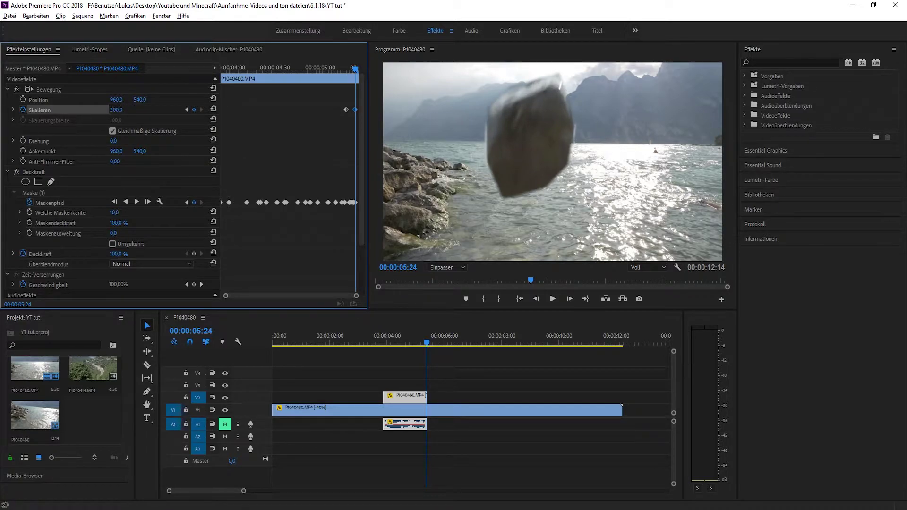
{"action": "left_click_drag", "start_coordinate": [114, 109], "coordinate": [123, 111]}
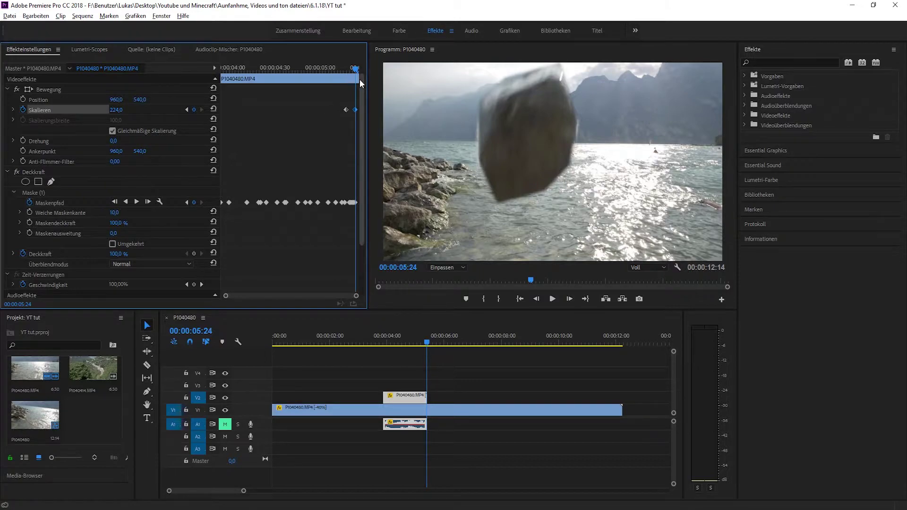
- Shift the scale keyframes earlier and scrub through to preview the zoom
{"action": "mouse_move", "coordinate": [355, 68]}
{"action": "left_mouse_down"}
{"action": "mouse_move", "coordinate": [344, 68]}
{"action": "mouse_move", "coordinate": [352, 68]}
{"action": "left_mouse_up"}
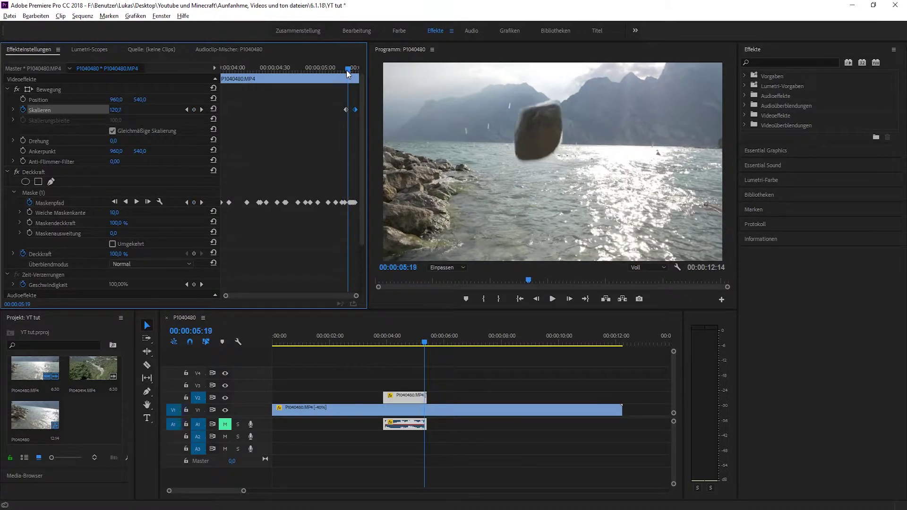
{"action": "left_click_drag", "start_coordinate": [346, 110], "coordinate": [330, 109]}
{"action": "left_click", "coordinate": [306, 67]}
{"action": "left_click_drag", "start_coordinate": [305, 66], "coordinate": [338, 67]}
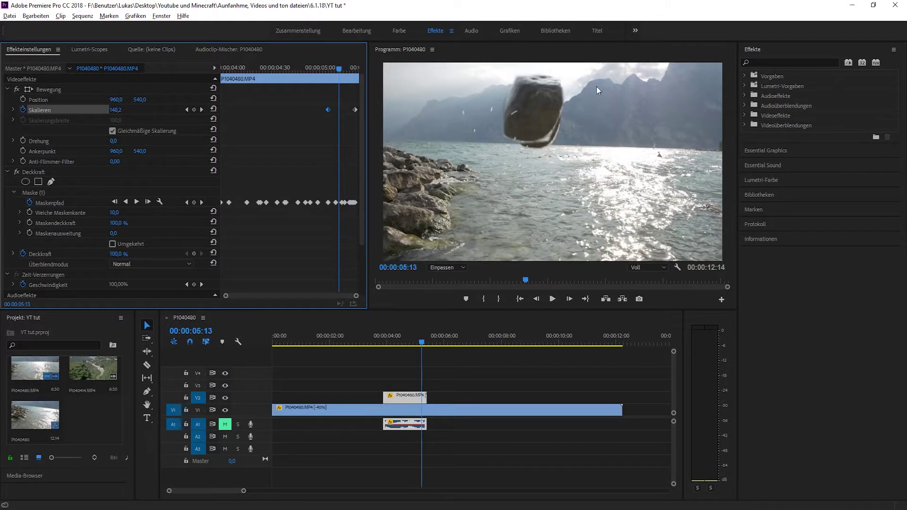
- Keyframe Position from 960/540 at the first scale keyframe to 1008/628 at 05:16
{"action": "left_click", "coordinate": [139, 99]}
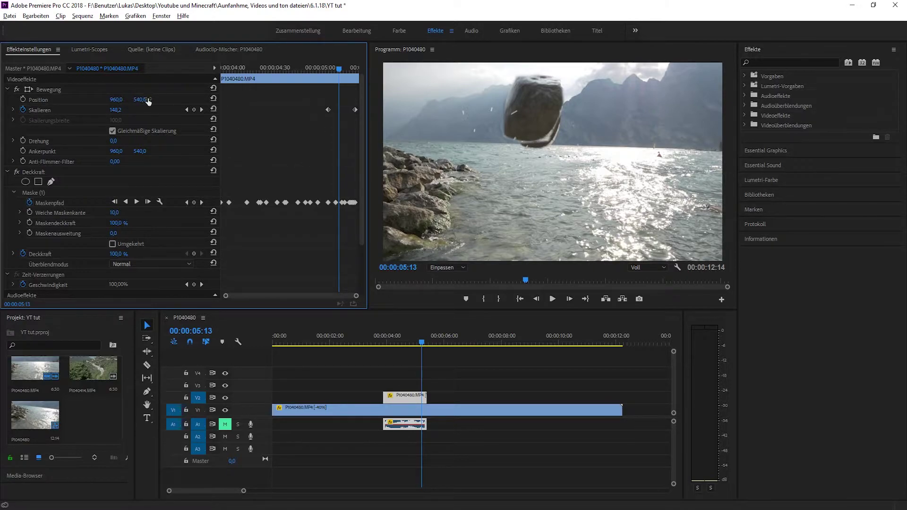
{"action": "left_click", "coordinate": [185, 109]}
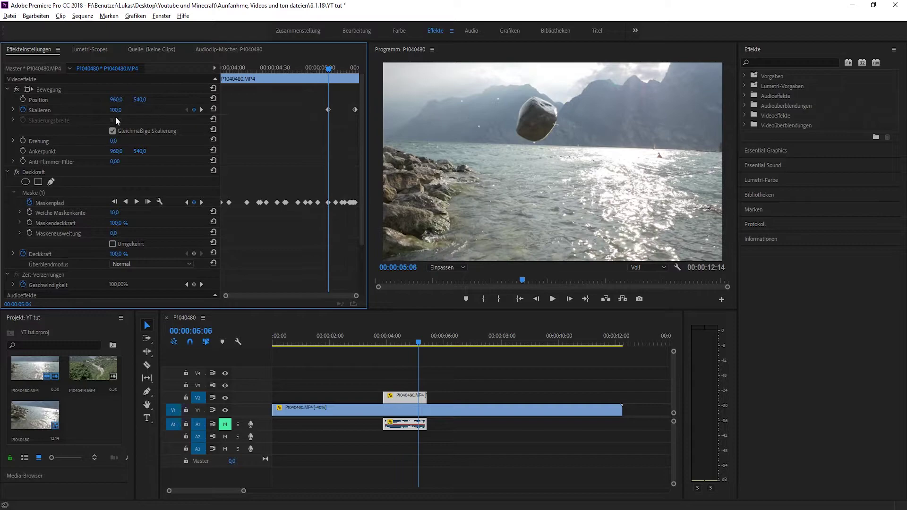
{"action": "left_click", "coordinate": [23, 99]}
{"action": "left_click_drag", "start_coordinate": [330, 68], "coordinate": [342, 72]}
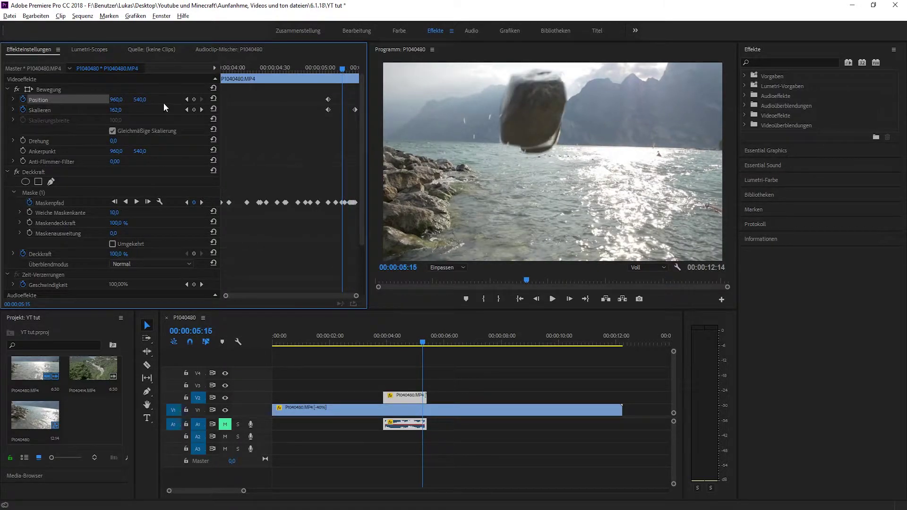
{"action": "left_click_drag", "start_coordinate": [140, 99], "coordinate": [180, 99]}
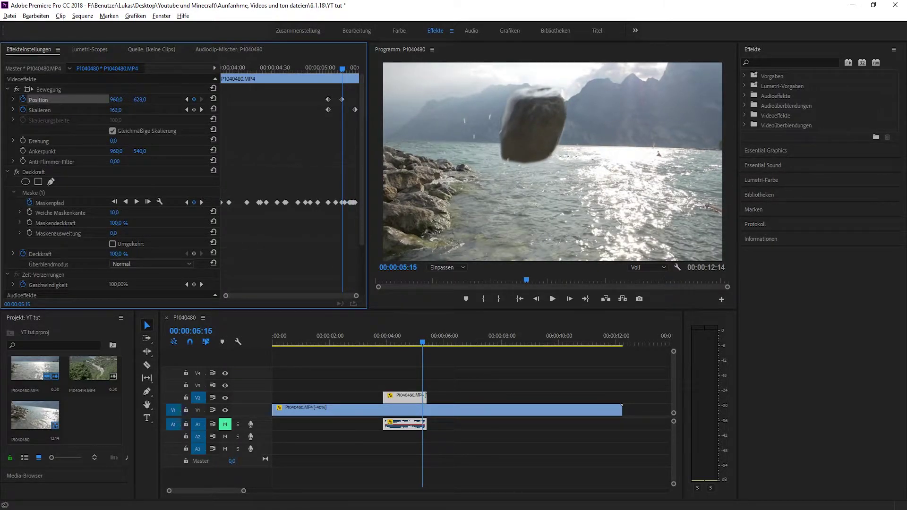
{"action": "left_click_drag", "start_coordinate": [115, 99], "coordinate": [138, 99]}
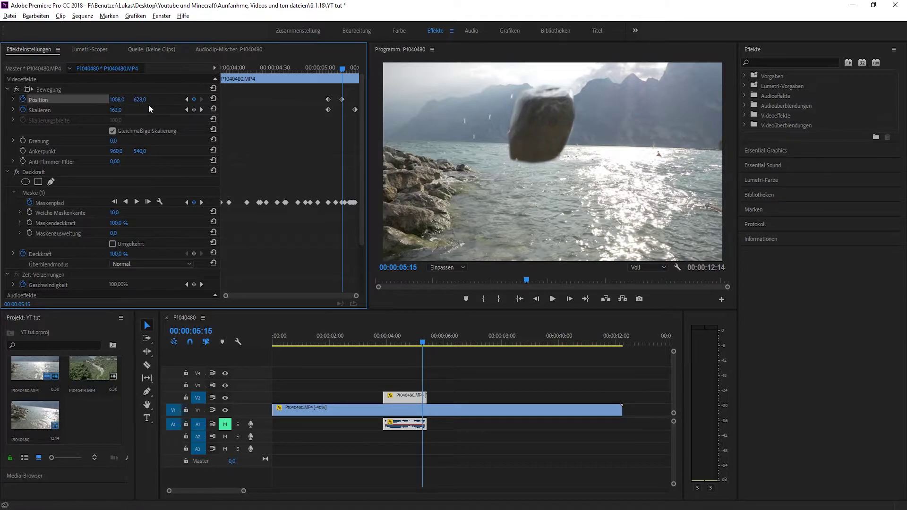
{"action": "mouse_move", "coordinate": [342, 70]}
{"action": "left_mouse_down"}
{"action": "mouse_move", "coordinate": [360, 94]}
{"action": "mouse_move", "coordinate": [236, 99]}
{"action": "mouse_move", "coordinate": [289, 108]}
{"action": "left_mouse_up"}
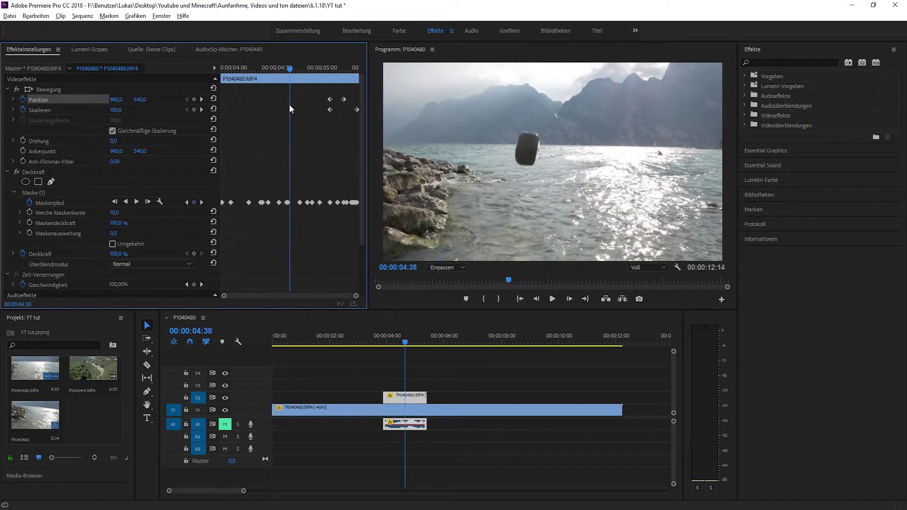
- Place P1040414 on V3/A3 aligned with the start of the V2 clip
{"action": "left_click_drag", "start_coordinate": [290, 108], "coordinate": [363, 103]}
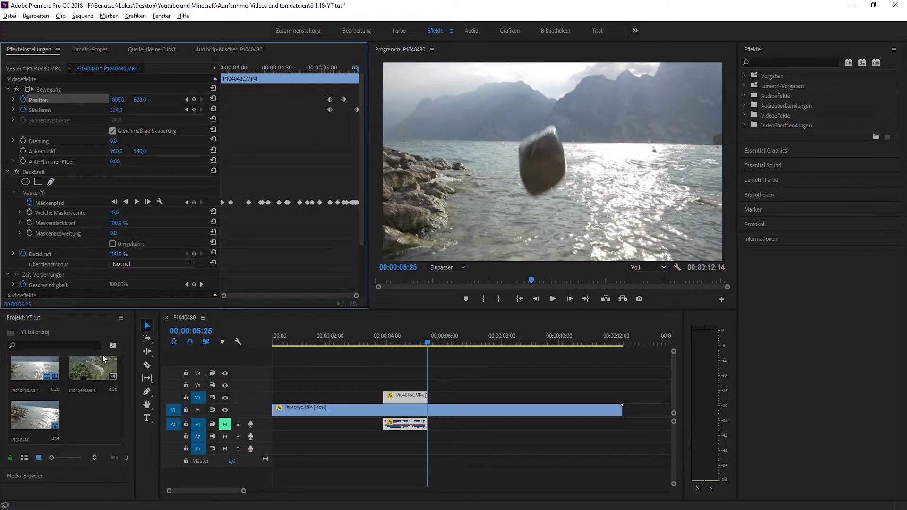
{"action": "left_click_drag", "start_coordinate": [104, 359], "coordinate": [391, 386]}
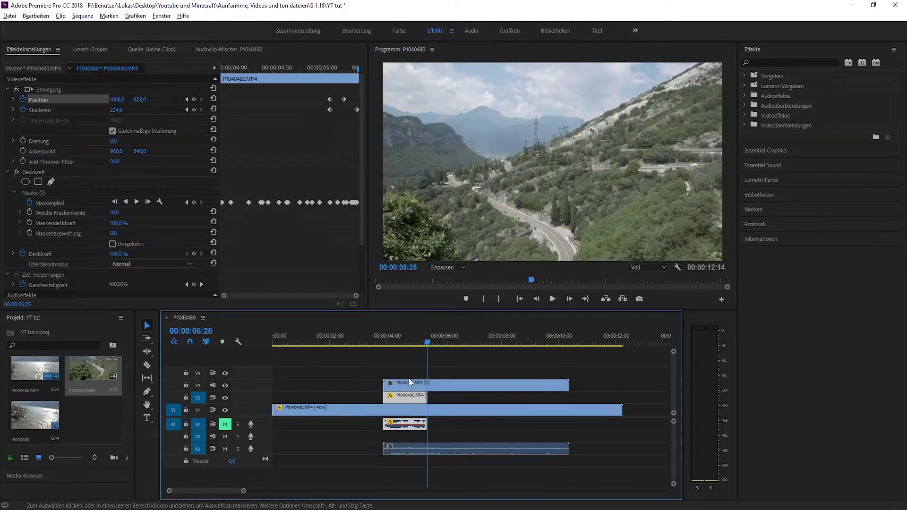
{"action": "mouse_move", "coordinate": [391, 339]}
{"action": "left_mouse_down"}
{"action": "mouse_move", "coordinate": [353, 338]}
{"action": "mouse_move", "coordinate": [399, 336]}
{"action": "left_mouse_up"}
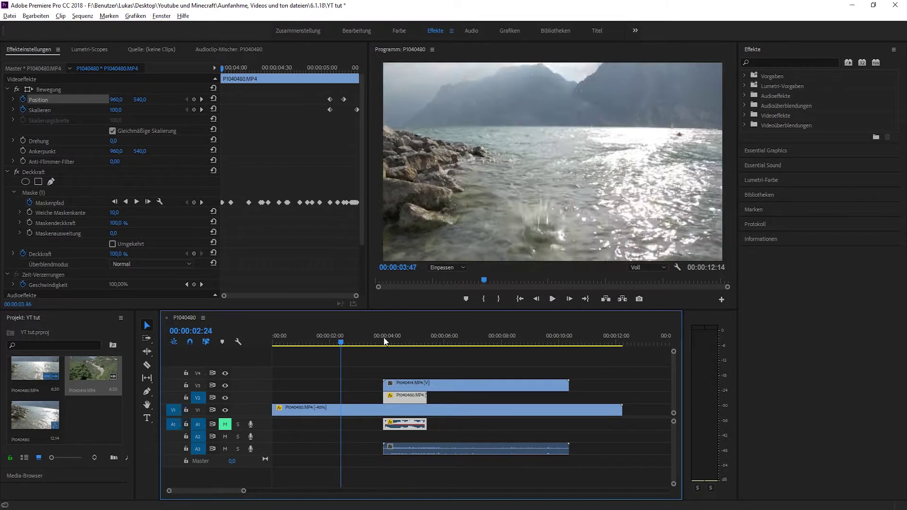
{"action": "left_click_drag", "start_coordinate": [386, 339], "coordinate": [389, 338]}
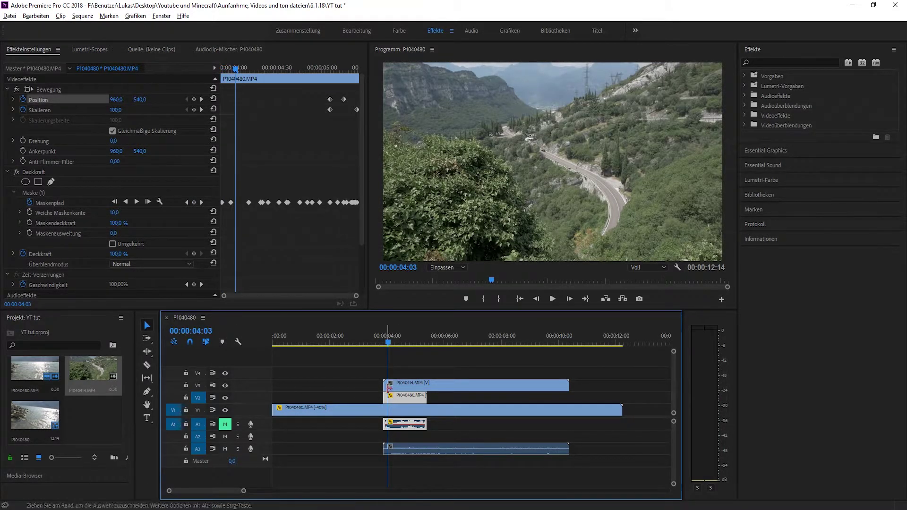
- Select the road clip, scrub through it, and play back the sequence to check
{"action": "left_click", "coordinate": [38, 192]}
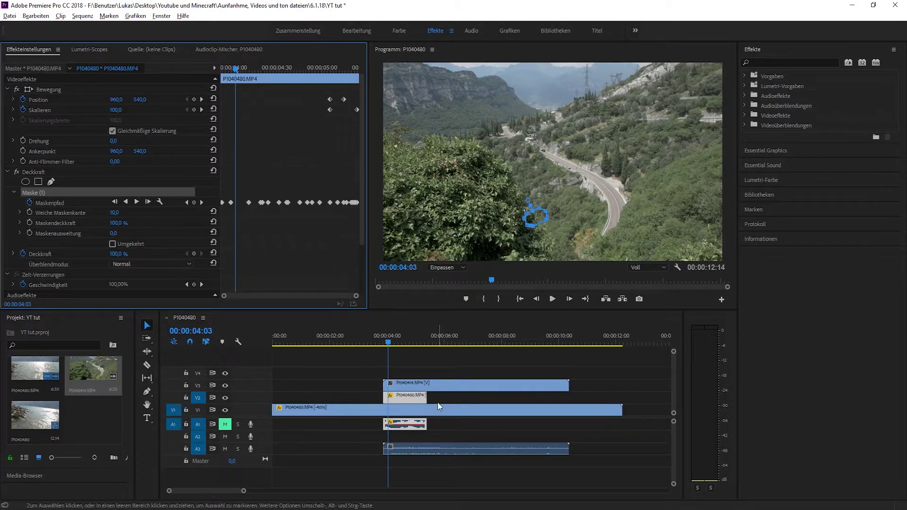
{"action": "left_click", "coordinate": [438, 384]}
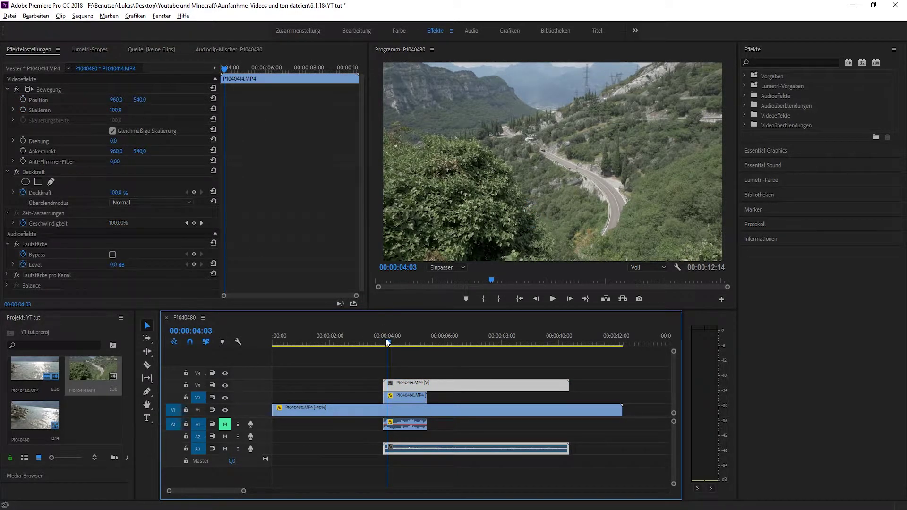
{"action": "mouse_move", "coordinate": [385, 338]}
{"action": "left_mouse_down"}
{"action": "mouse_move", "coordinate": [423, 340]}
{"action": "mouse_move", "coordinate": [387, 346]}
{"action": "left_mouse_up"}
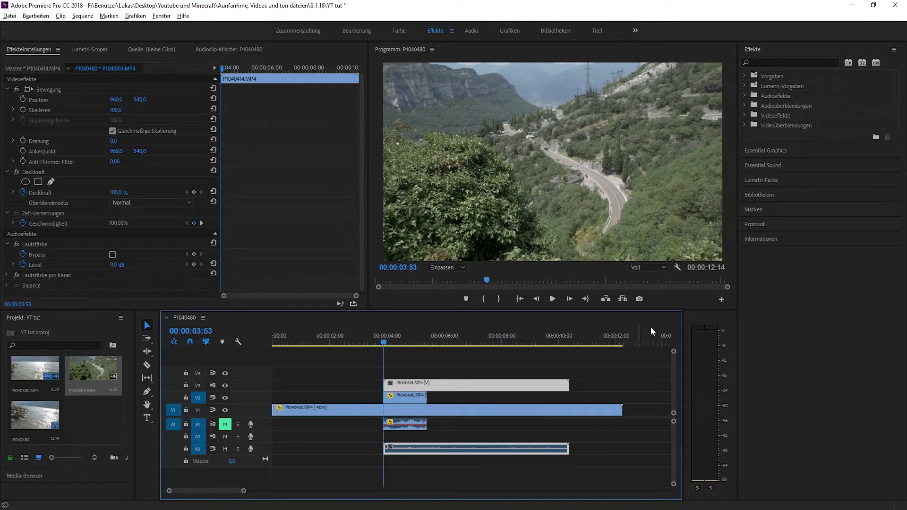
{"action": "left_click", "coordinate": [551, 298]}
{"action": "left_click", "coordinate": [553, 299]}
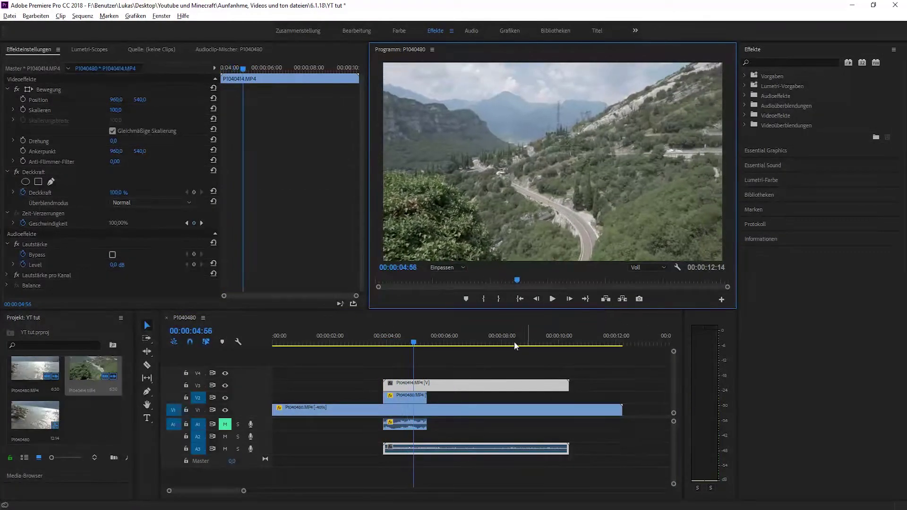
- Set clip P1040414 on V3 to 40% speed and preview it near the 4-second mark
{"action": "right_click", "coordinate": [443, 386]}
{"action": "left_click", "coordinate": [498, 291]}
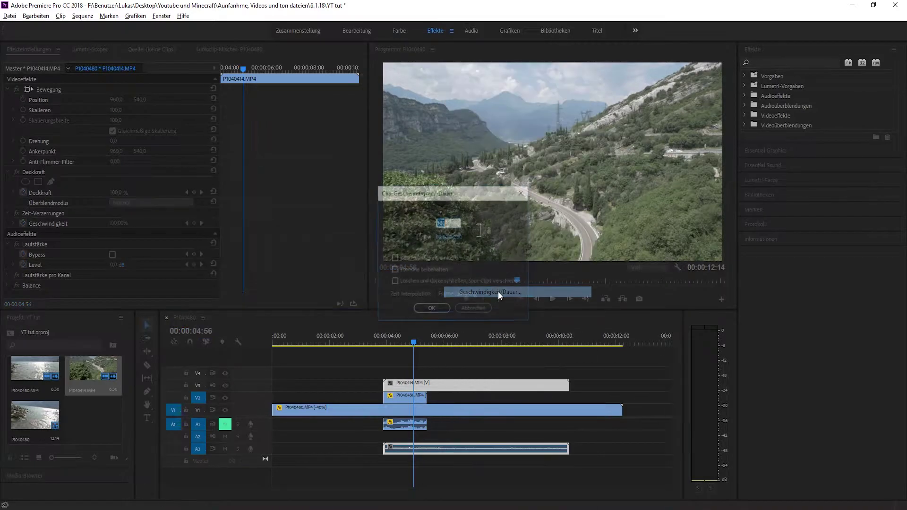
{"action": "type", "text": "40"}
{"action": "key", "text": "Return"}
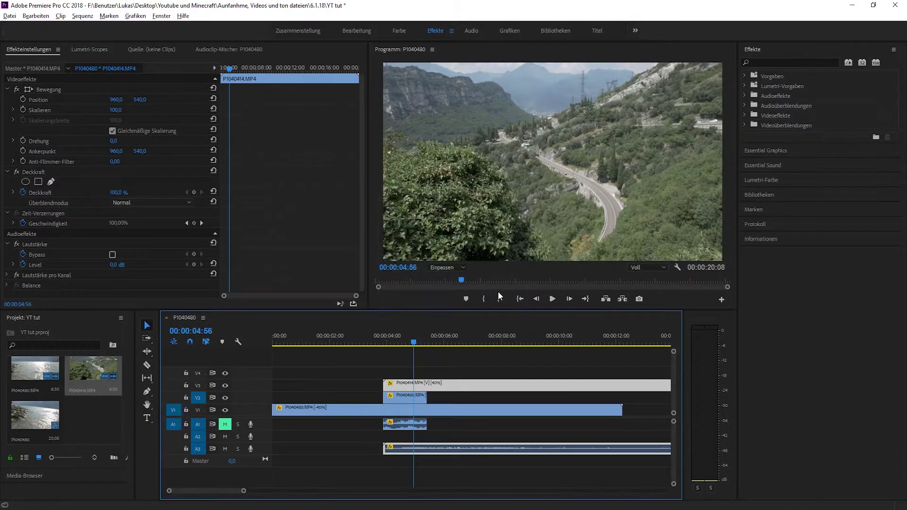
{"action": "left_click_drag", "start_coordinate": [407, 342], "coordinate": [384, 336]}
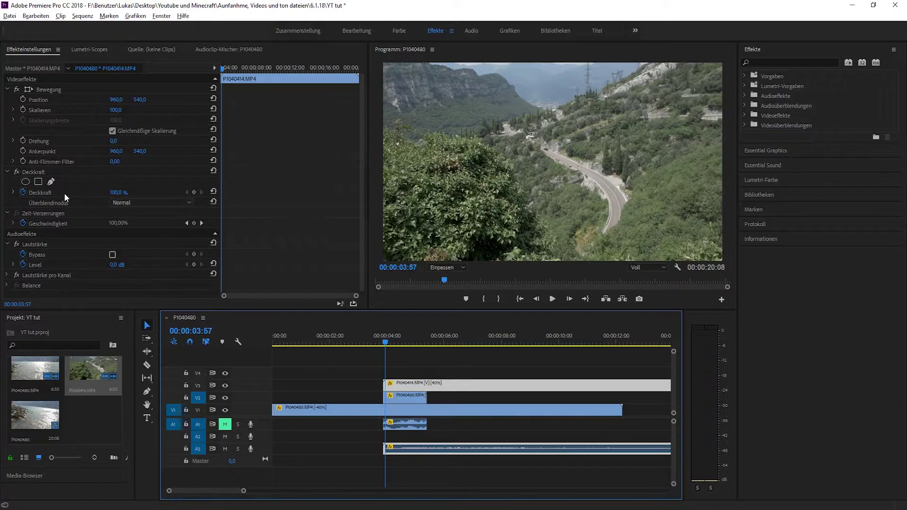
- Select the road clip's Opacity effect and move the playhead to 00:00:04:11
{"action": "left_click", "coordinate": [42, 195]}
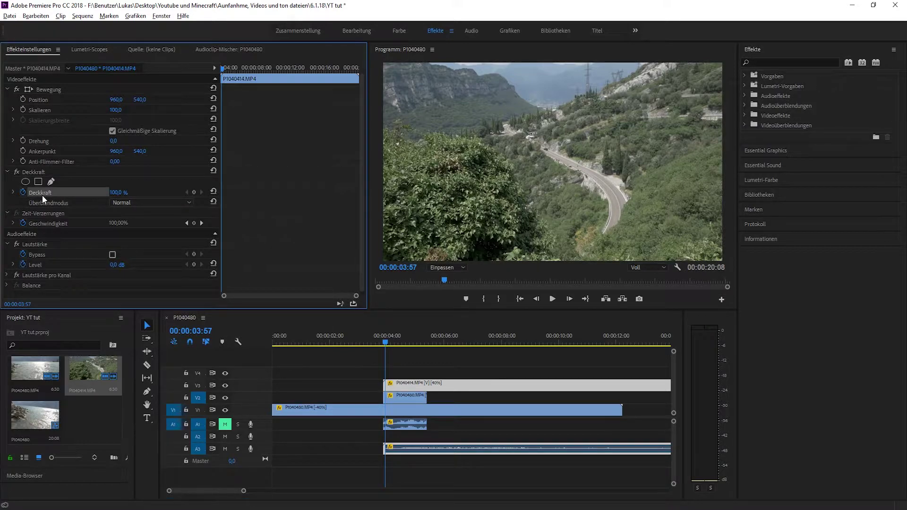
{"action": "left_click", "coordinate": [40, 171]}
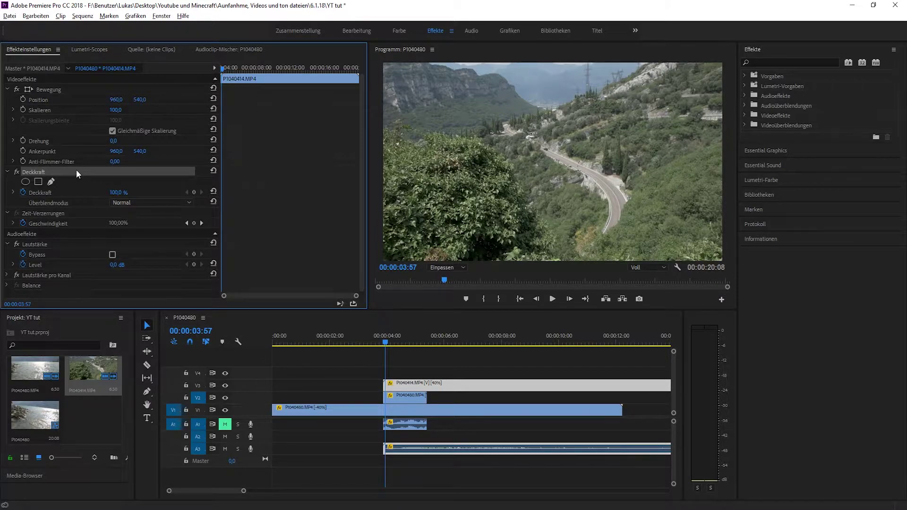
{"action": "mouse_move", "coordinate": [384, 339]}
{"action": "left_mouse_down"}
{"action": "mouse_move", "coordinate": [422, 327]}
{"action": "mouse_move", "coordinate": [398, 326]}
{"action": "mouse_move", "coordinate": [429, 319]}
{"action": "mouse_move", "coordinate": [422, 317]}
{"action": "left_mouse_up"}
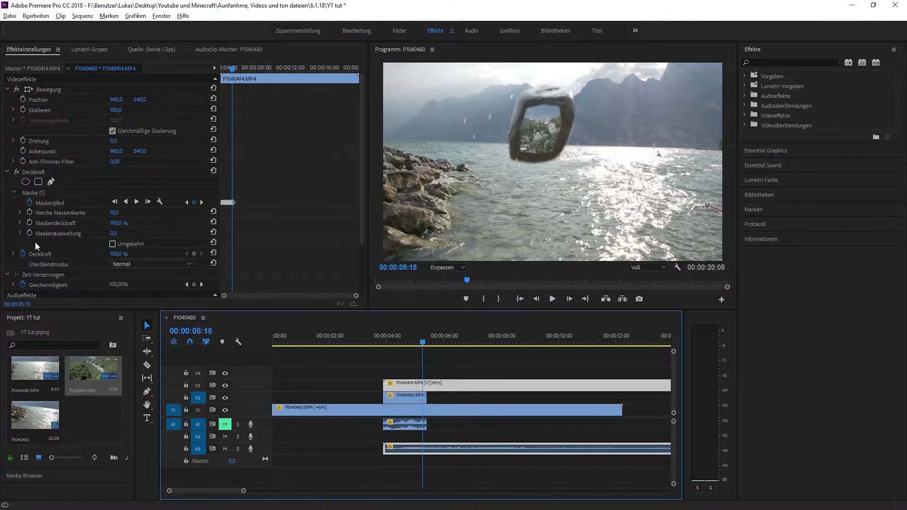
- Reselect road clip P1040414 on V3 and start Mask Expansion keyframing at 00:00:05:06
{"action": "left_click", "coordinate": [112, 235]}
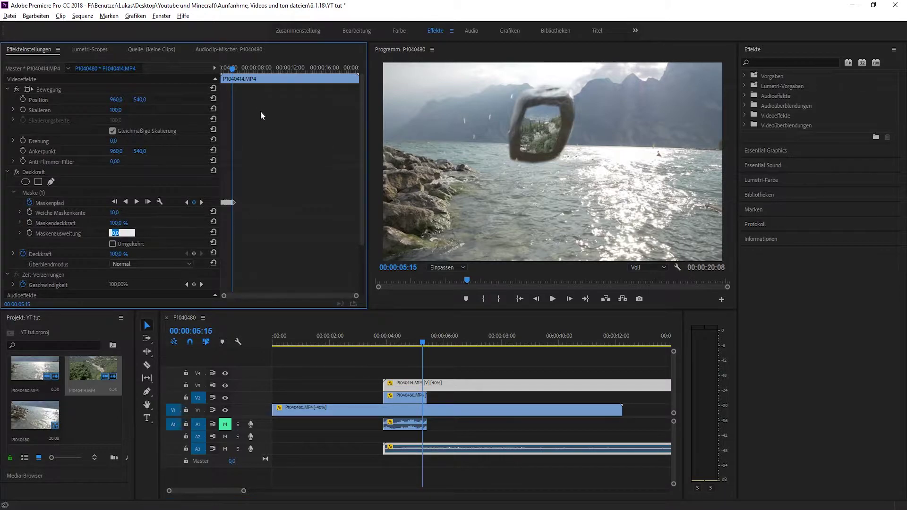
{"action": "left_click", "coordinate": [402, 398]}
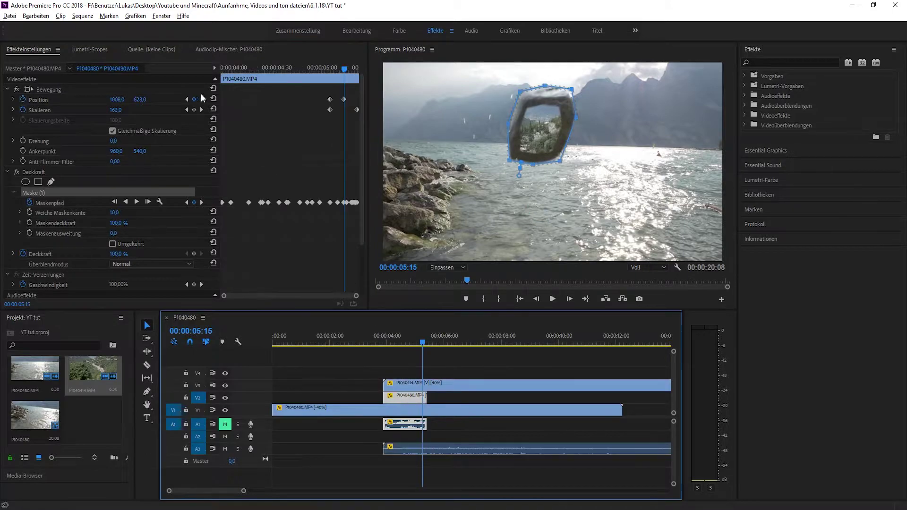
{"action": "left_click", "coordinate": [418, 337]}
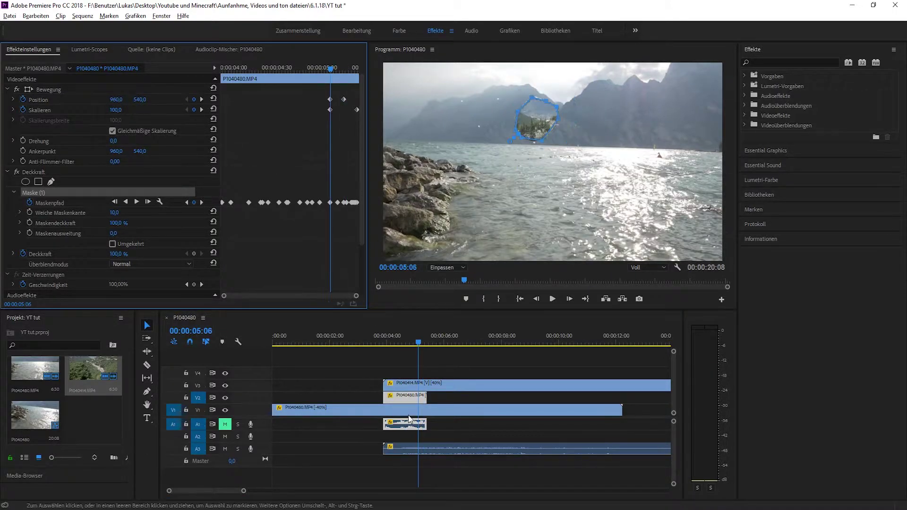
{"action": "left_click", "coordinate": [415, 385]}
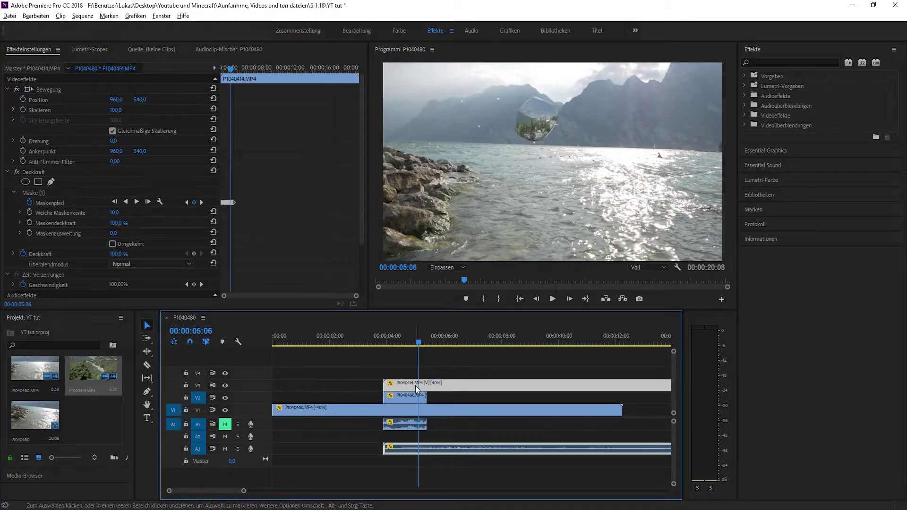
{"action": "left_click", "coordinate": [29, 233]}
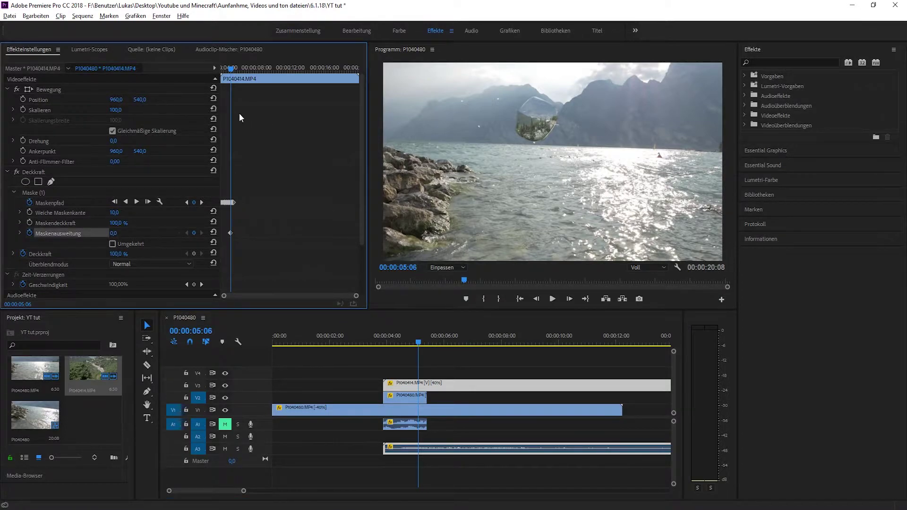
- Keyframe Mask Expansion at 38 at 05:20, widening to 1000 at 06:03
{"action": "left_click", "coordinate": [231, 72]}
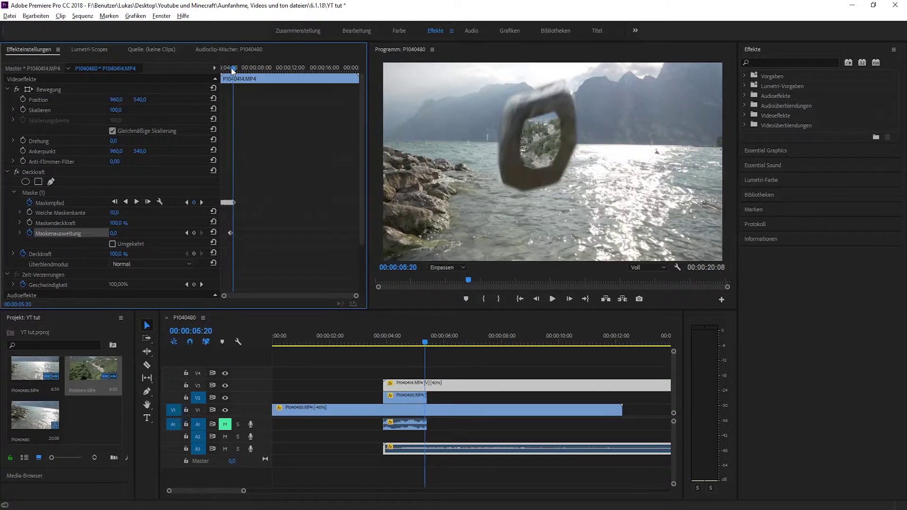
{"action": "left_click", "coordinate": [112, 233]}
{"action": "type", "text": "38"}
{"action": "key", "text": "Return"}
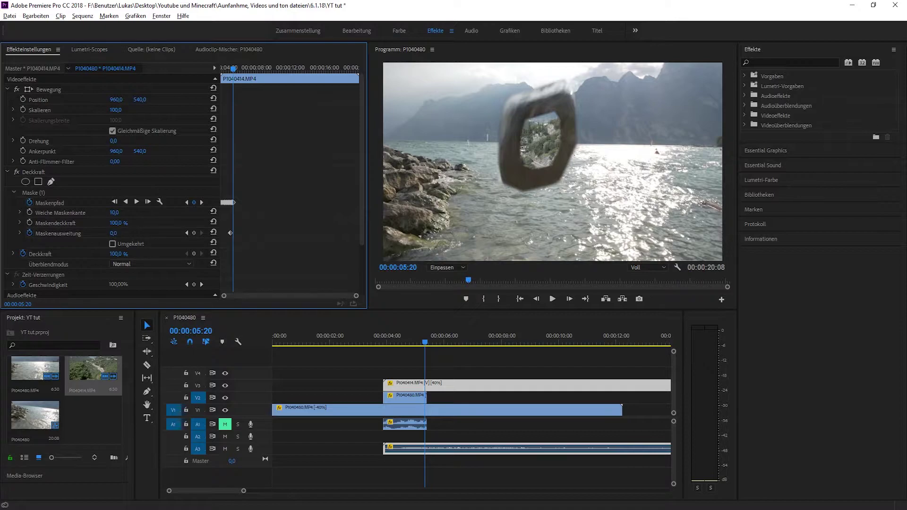
{"action": "left_click_drag", "start_coordinate": [114, 234], "coordinate": [163, 233]}
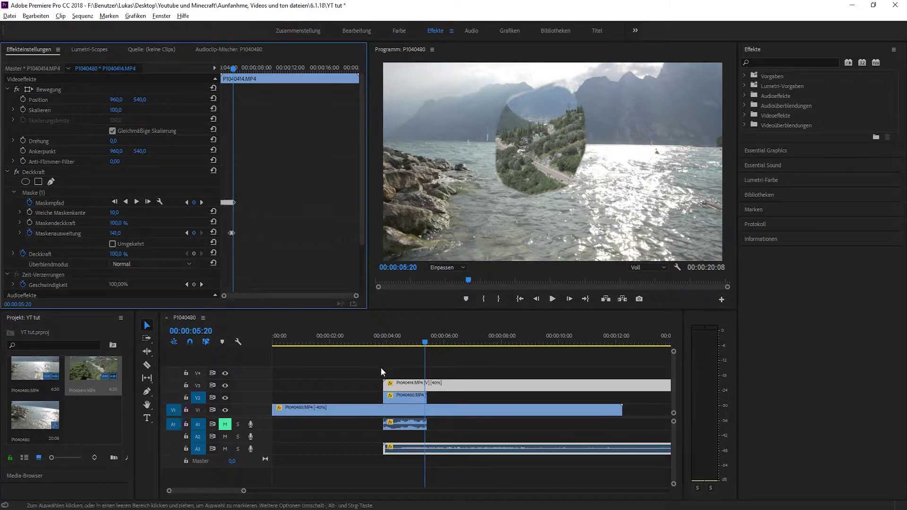
{"action": "left_click_drag", "start_coordinate": [429, 345], "coordinate": [445, 343]}
{"action": "left_click", "coordinate": [117, 233]}
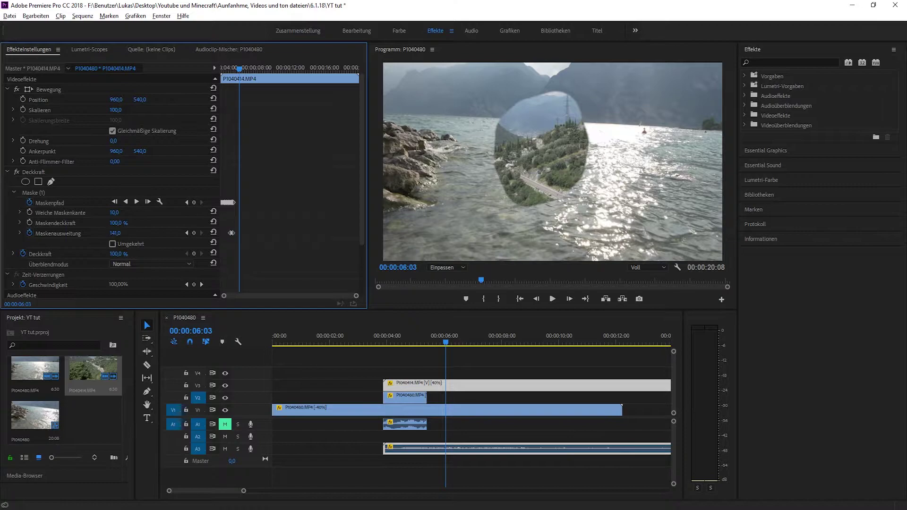
{"action": "type", "text": "1000"}
{"action": "key", "text": "Return"}
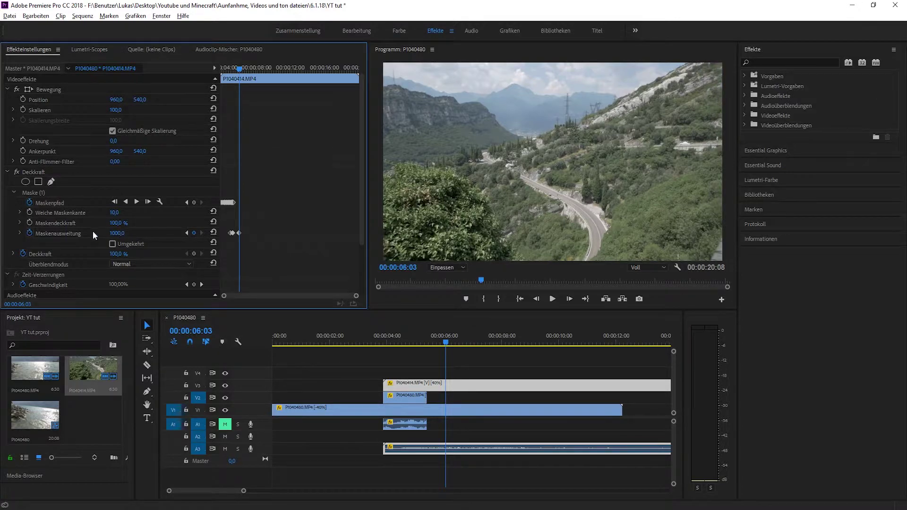
- Move one mask corner down-right, add a bottom-edge point, and preview the mask growing
{"action": "left_click", "coordinate": [40, 192]}
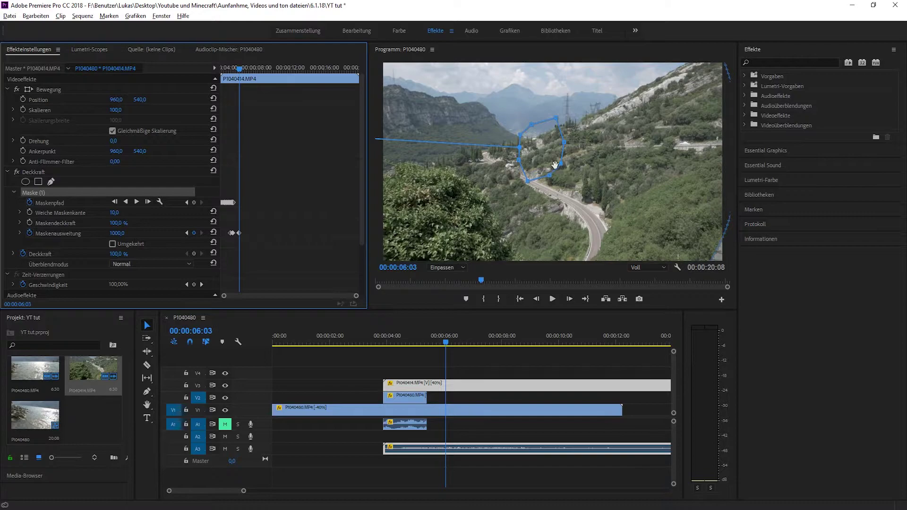
{"action": "left_click_drag", "start_coordinate": [561, 163], "coordinate": [570, 171]}
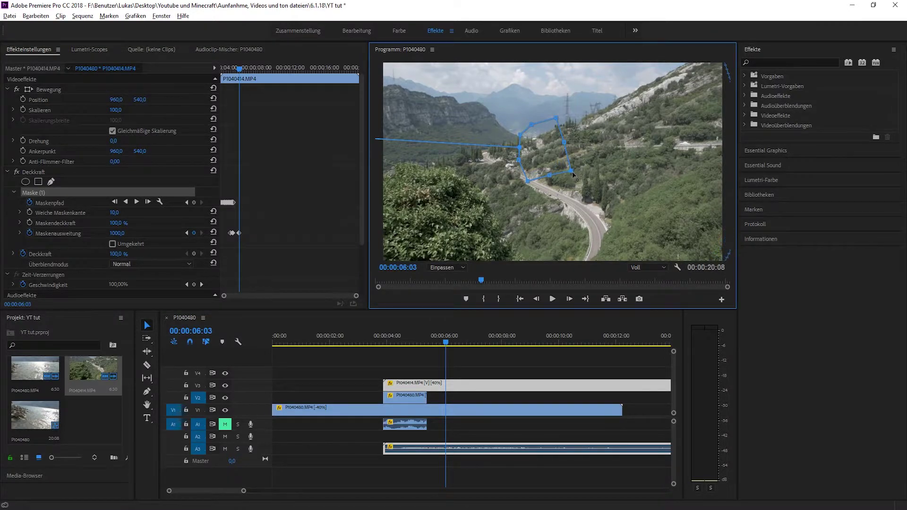
{"action": "left_click", "coordinate": [549, 179]}
{"action": "mouse_move", "coordinate": [448, 343]}
{"action": "left_mouse_down"}
{"action": "mouse_move", "coordinate": [401, 348]}
{"action": "mouse_move", "coordinate": [418, 351]}
{"action": "left_mouse_up"}
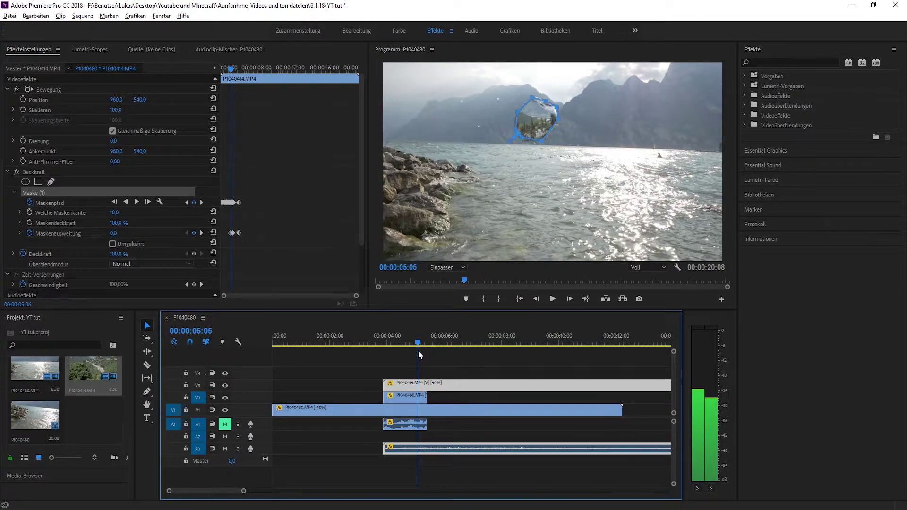
{"action": "mouse_move", "coordinate": [418, 351]}
{"action": "left_mouse_down"}
{"action": "mouse_move", "coordinate": [441, 344]}
{"action": "mouse_move", "coordinate": [386, 367]}
{"action": "left_mouse_up"}
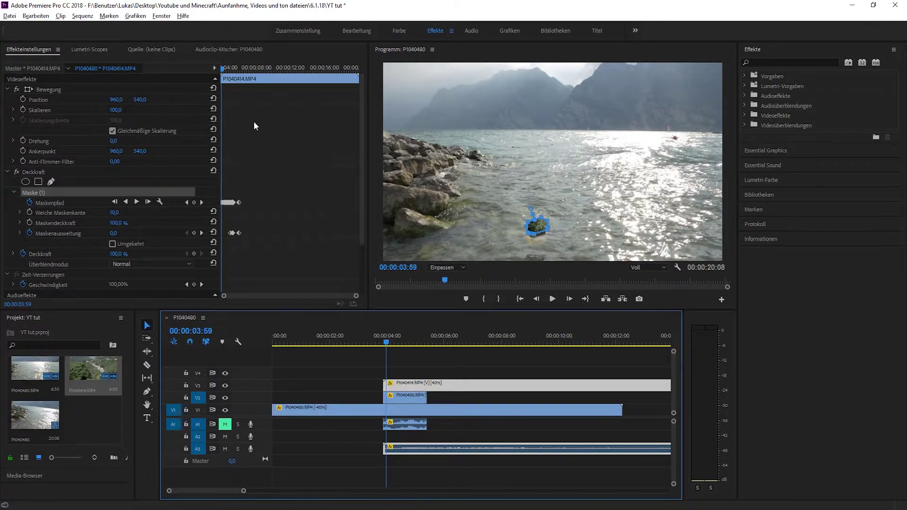
- Add road-clip opacity keyframes of 0% at 03:53 and 10% at 03:57
{"action": "left_click_drag", "start_coordinate": [223, 69], "coordinate": [217, 70]}
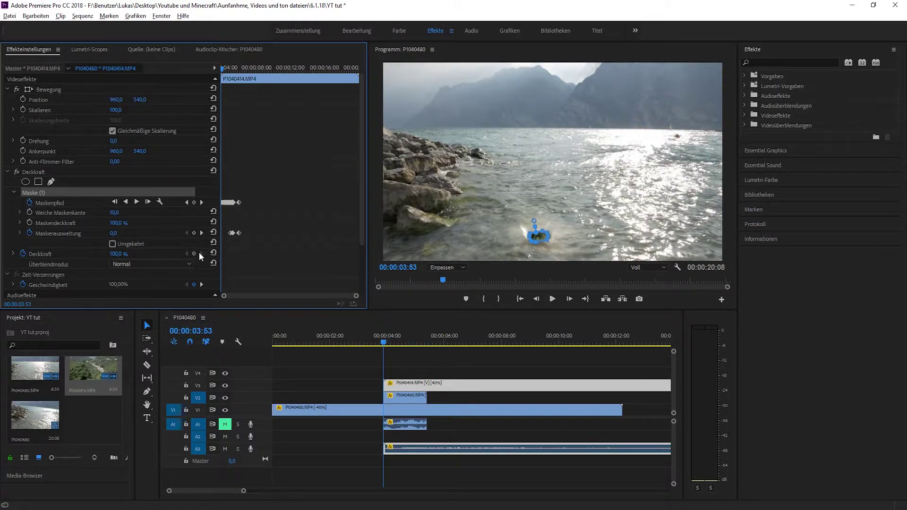
{"action": "left_click", "coordinate": [116, 254]}
{"action": "type", "text": "0"}
{"action": "key", "text": "Return"}
{"action": "left_click", "coordinate": [385, 340]}
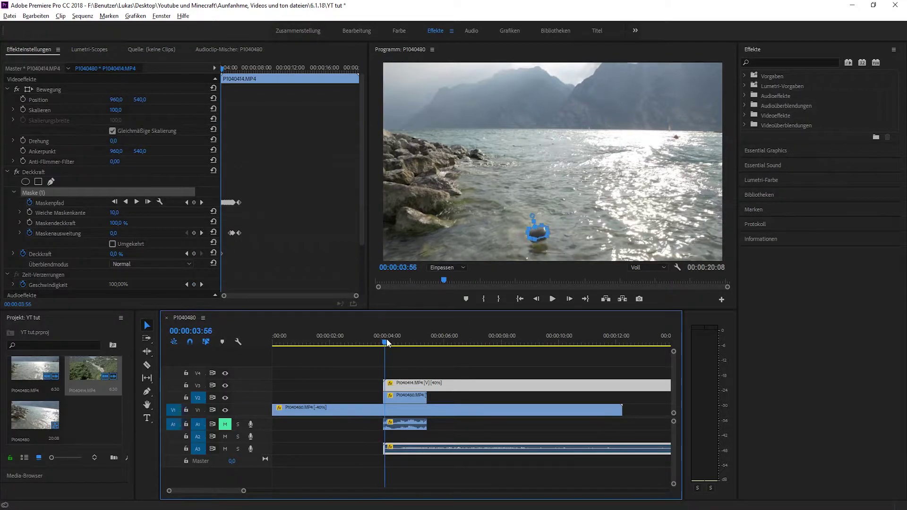
{"action": "key", "text": "Right"}
{"action": "left_click", "coordinate": [120, 253]}
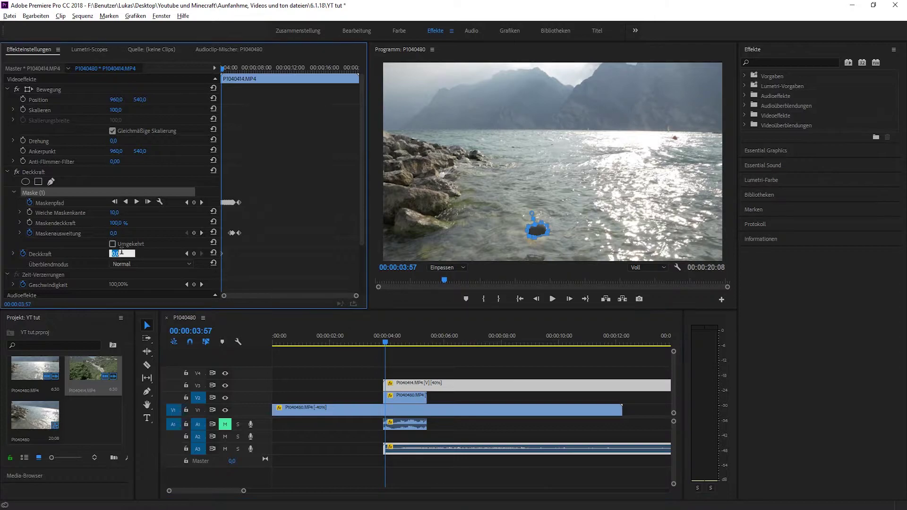
{"action": "type", "text": "10"}
{"action": "key", "text": "Return"}
- Add opacity keyframes of 20% at 04:30 and 60% at 05:10
{"action": "left_click", "coordinate": [226, 71]}
{"action": "left_click_drag", "start_coordinate": [225, 71], "coordinate": [226, 70]}
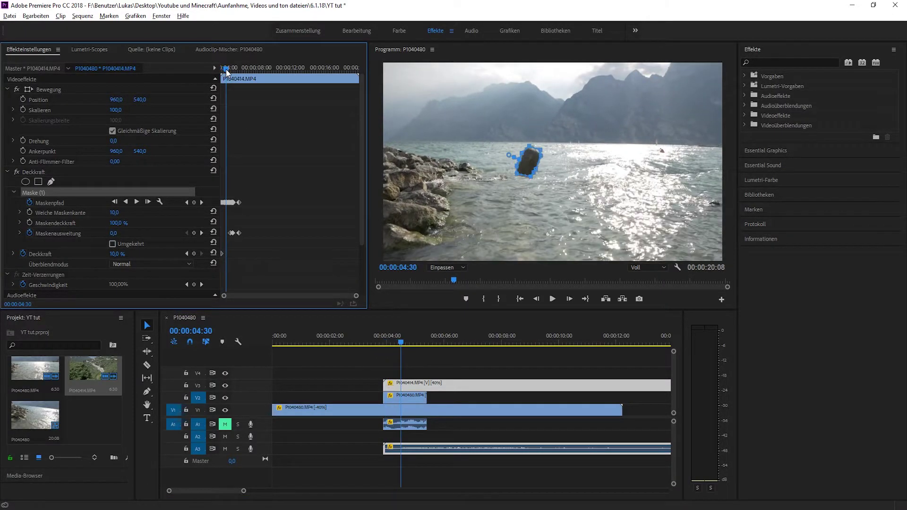
{"action": "left_click", "coordinate": [116, 254]}
{"action": "type", "text": "2"}
{"action": "type", "text": "0"}
{"action": "key", "text": "Return"}
{"action": "left_click_drag", "start_coordinate": [227, 71], "coordinate": [233, 71]}
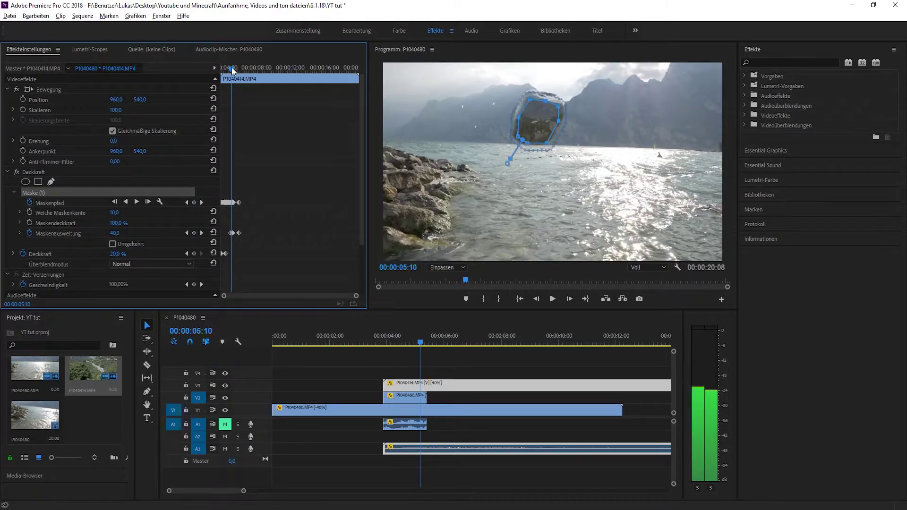
{"action": "left_click", "coordinate": [122, 253]}
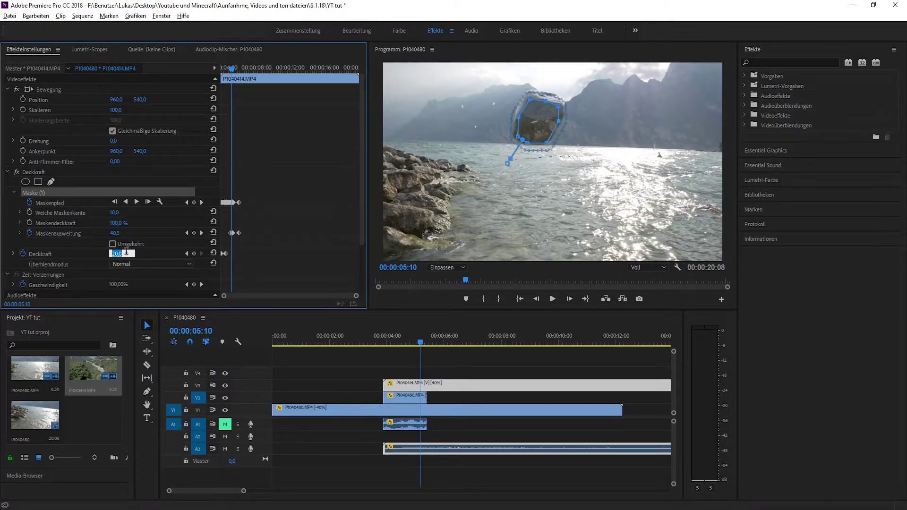
{"action": "type", "text": "3"}
{"action": "key", "text": "Return"}
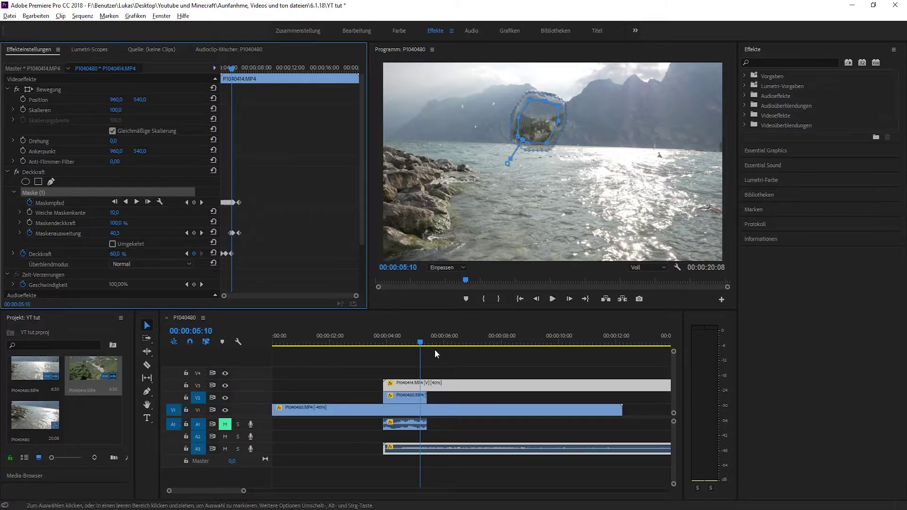
- Preview the fade-in and set a 100% opacity keyframe around 05:26, hiding the mask outline
{"action": "left_click_drag", "start_coordinate": [417, 347], "coordinate": [424, 346]}
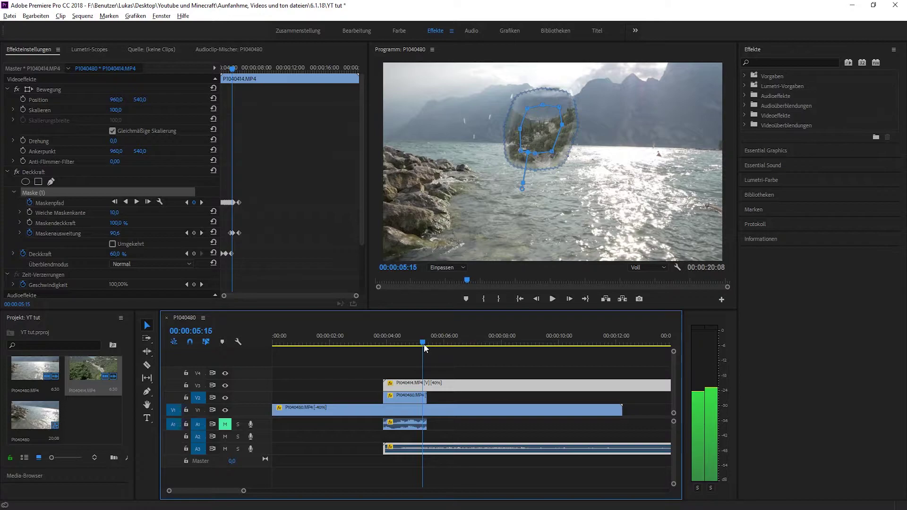
{"action": "left_click", "coordinate": [232, 255]}
{"action": "left_click_drag", "start_coordinate": [116, 253], "coordinate": [342, 262]}
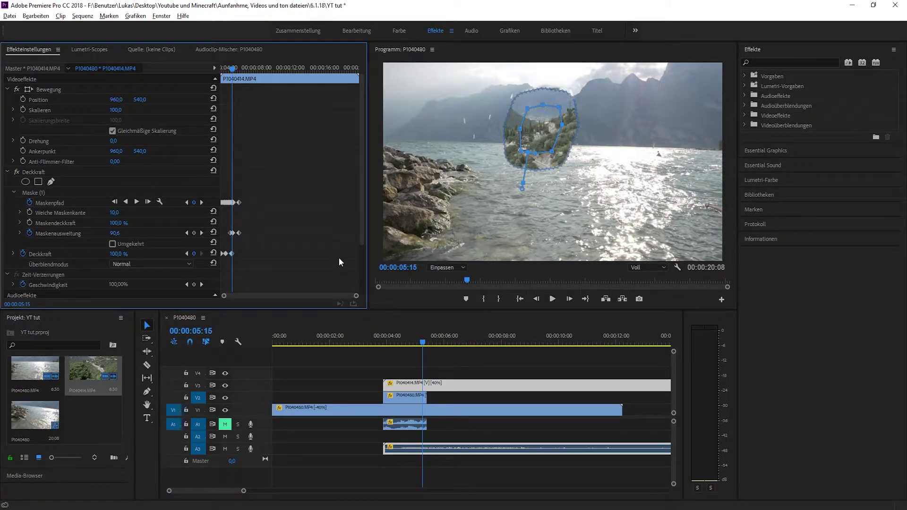
{"action": "left_click", "coordinate": [236, 256]}
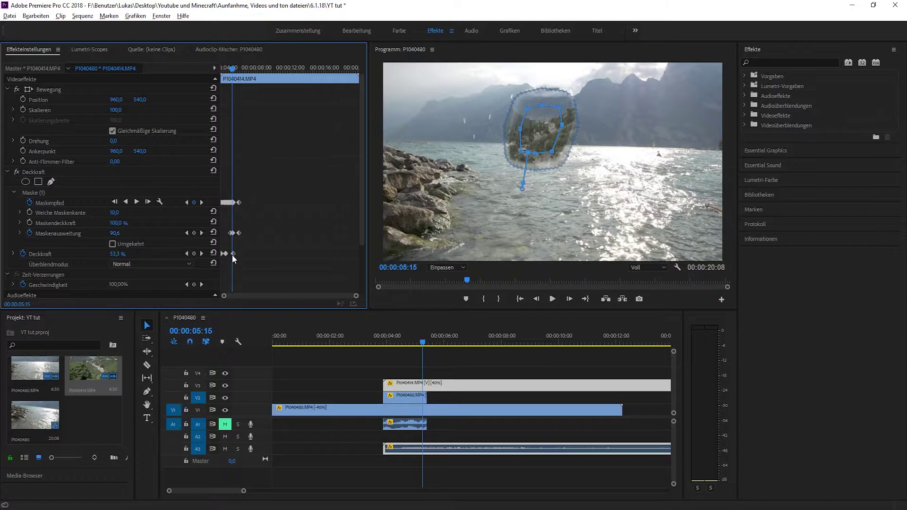
{"action": "left_click_drag", "start_coordinate": [233, 70], "coordinate": [236, 75]}
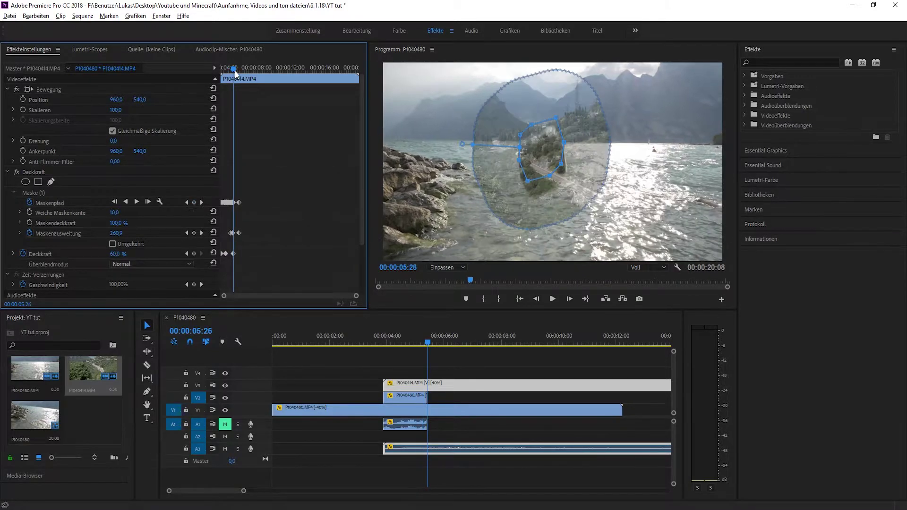
{"action": "left_click", "coordinate": [169, 244]}
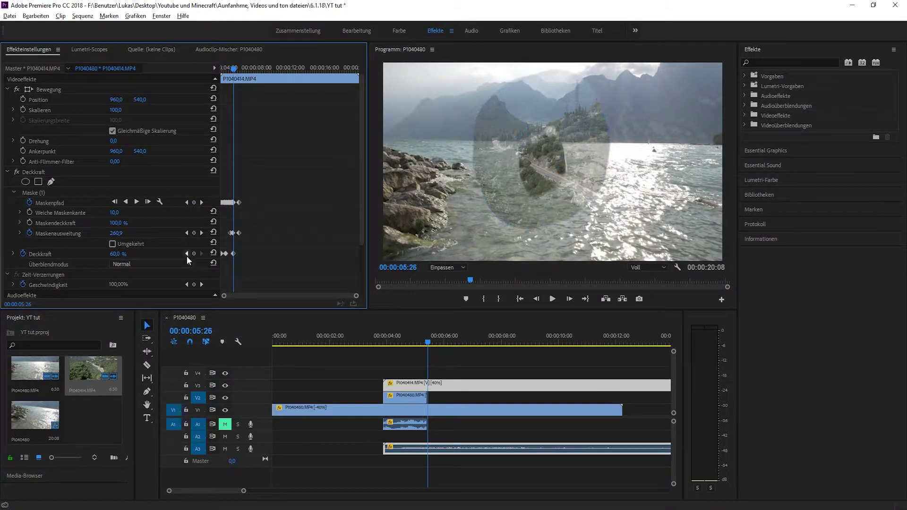
{"action": "left_click", "coordinate": [122, 253]}
{"action": "type", "text": "100"}
{"action": "key", "text": "Return"}
- Set the opacity value at frame 05:23 and scrub forward to review the fade
{"action": "mouse_move", "coordinate": [425, 348]}
{"action": "left_mouse_down"}
{"action": "mouse_move", "coordinate": [383, 341]}
{"action": "mouse_move", "coordinate": [427, 338]}
{"action": "left_mouse_up"}
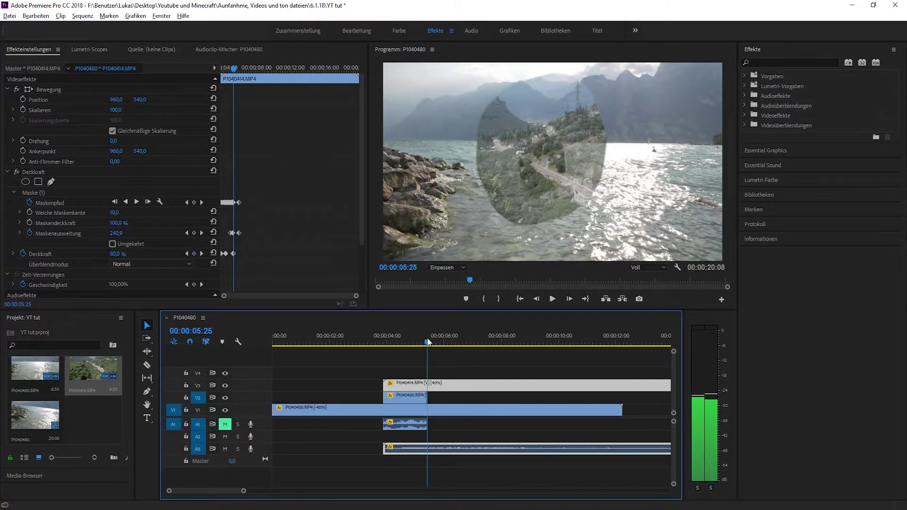
{"action": "left_click_drag", "start_coordinate": [427, 338], "coordinate": [426, 338]}
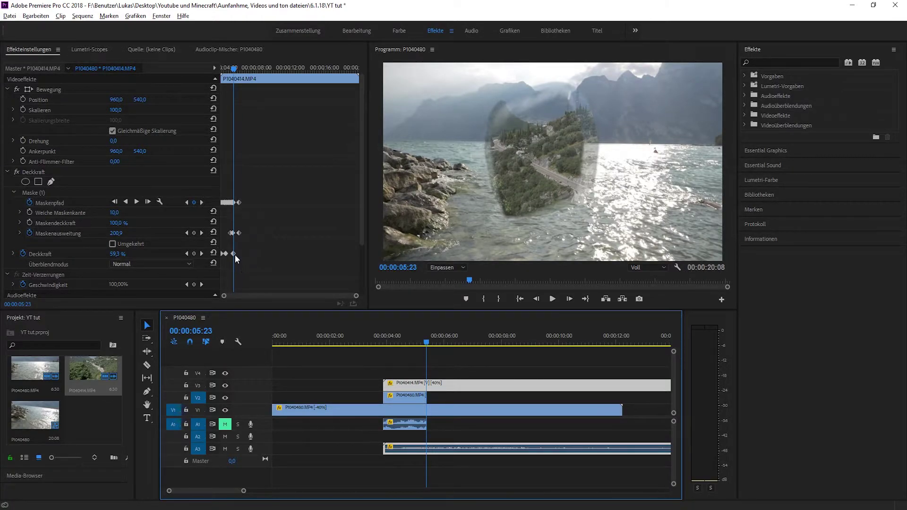
{"action": "left_click", "coordinate": [117, 253]}
{"action": "type", "text": "100"}
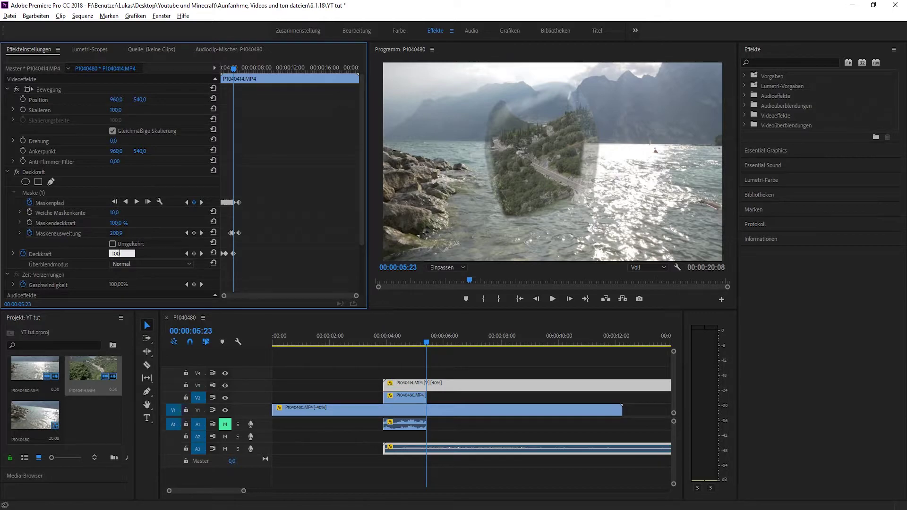
{"action": "key", "text": "Return"}
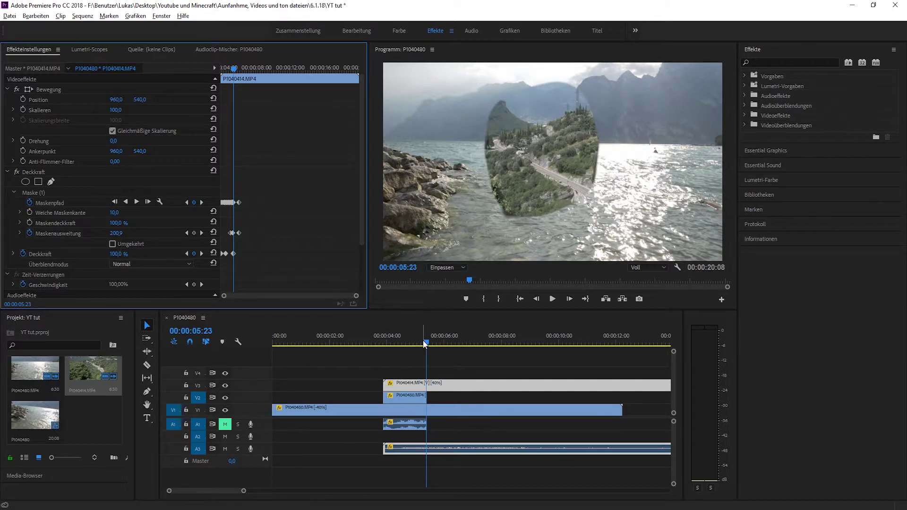
{"action": "left_click_drag", "start_coordinate": [426, 343], "coordinate": [425, 329]}
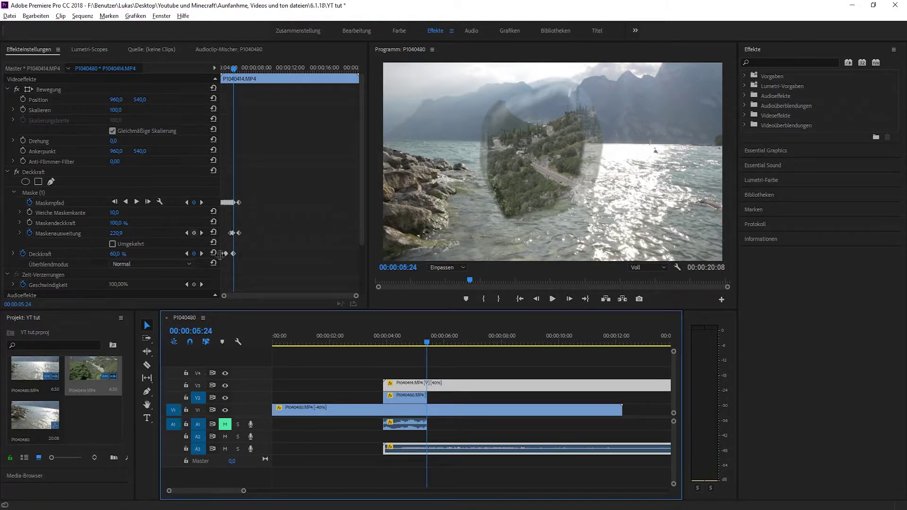
- Delete the misplaced opacity keyframe and re-set opacity to 100% at 05:24
{"action": "left_click_drag", "start_coordinate": [356, 297], "coordinate": [250, 295]}
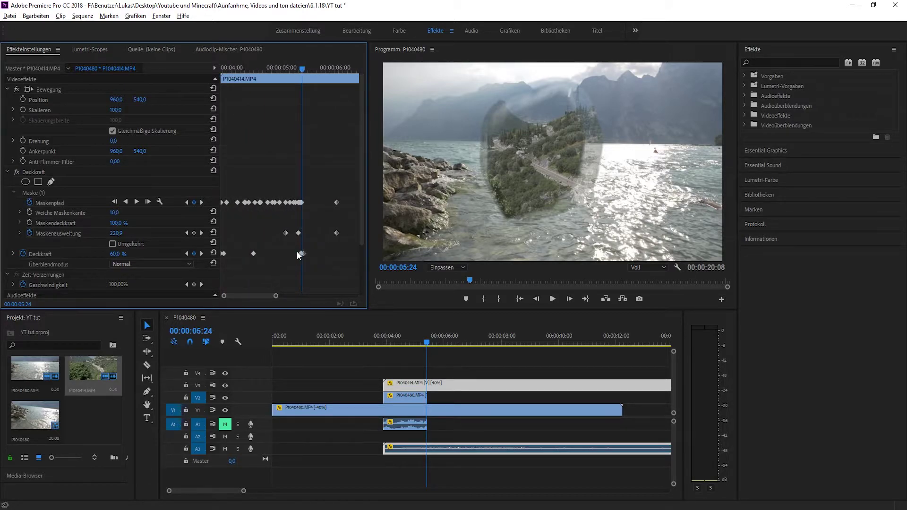
{"action": "left_click_drag", "start_coordinate": [288, 243], "coordinate": [304, 263]}
{"action": "key", "text": "Delete"}
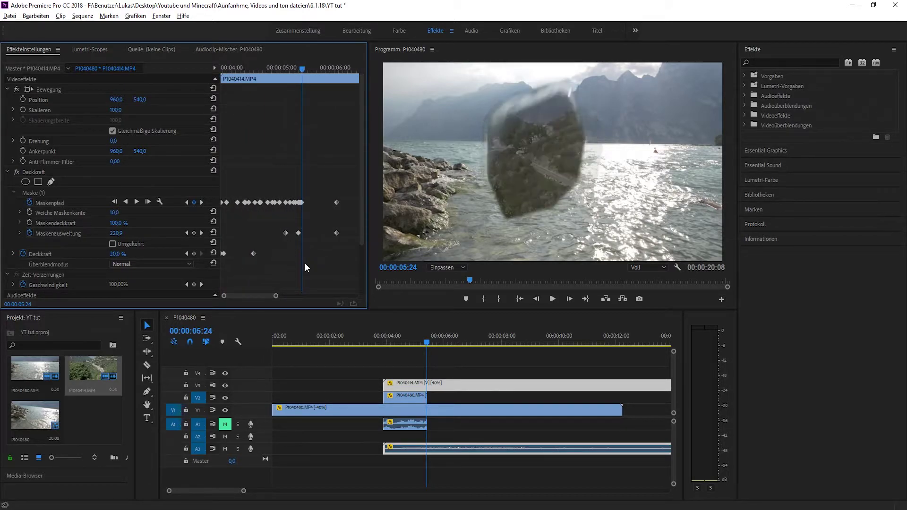
{"action": "left_click_drag", "start_coordinate": [113, 255], "coordinate": [137, 255]}
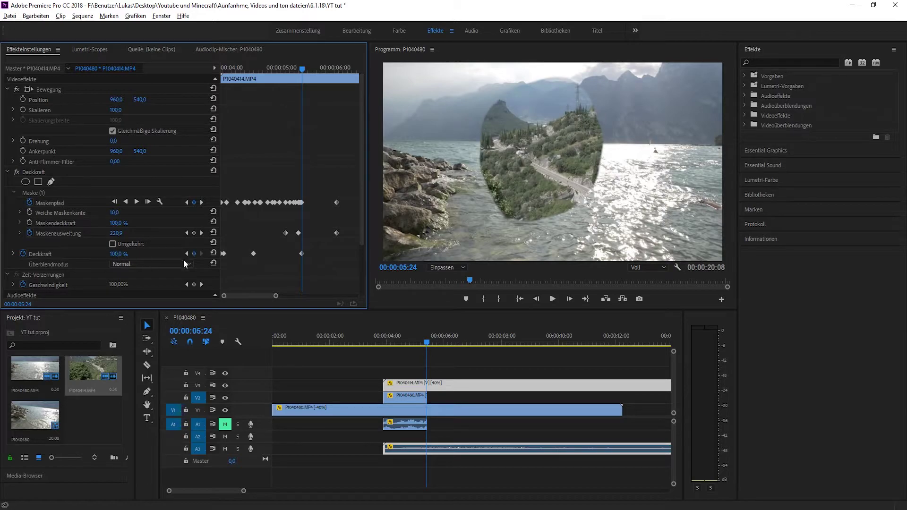
{"action": "mouse_move", "coordinate": [307, 76]}
{"action": "left_mouse_down"}
{"action": "mouse_move", "coordinate": [296, 100]}
{"action": "mouse_move", "coordinate": [334, 92]}
{"action": "mouse_move", "coordinate": [295, 103]}
{"action": "mouse_move", "coordinate": [350, 89]}
{"action": "left_mouse_up"}
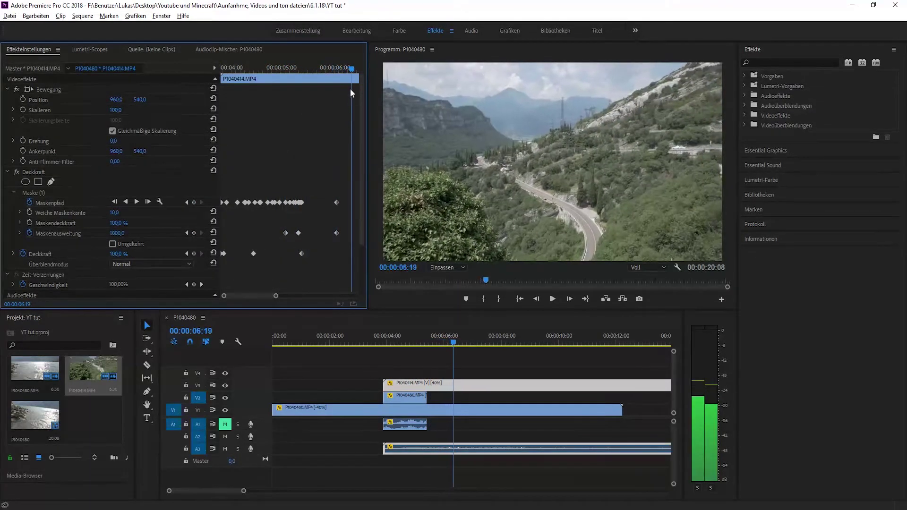
- Play back the lake-to-road mask transition from just before it starts
{"action": "left_click", "coordinate": [451, 344]}
{"action": "left_click", "coordinate": [392, 352]}
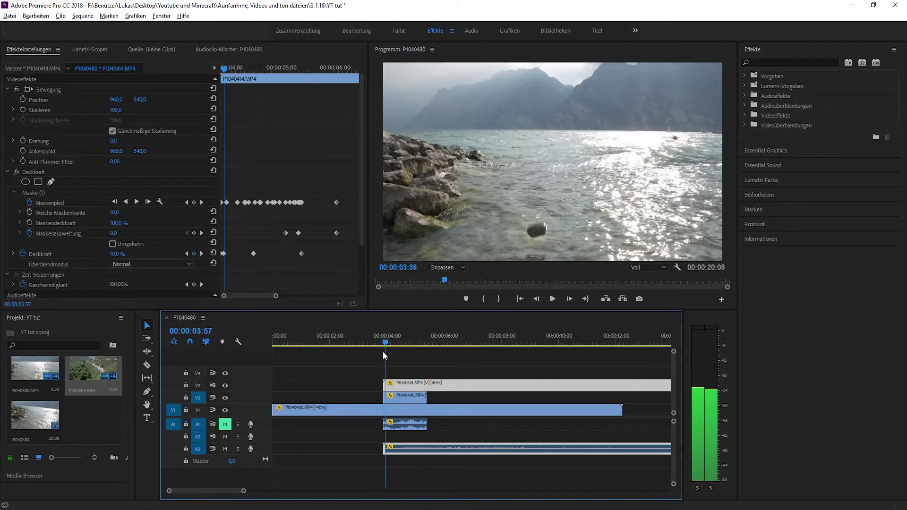
{"action": "left_click", "coordinate": [550, 299]}
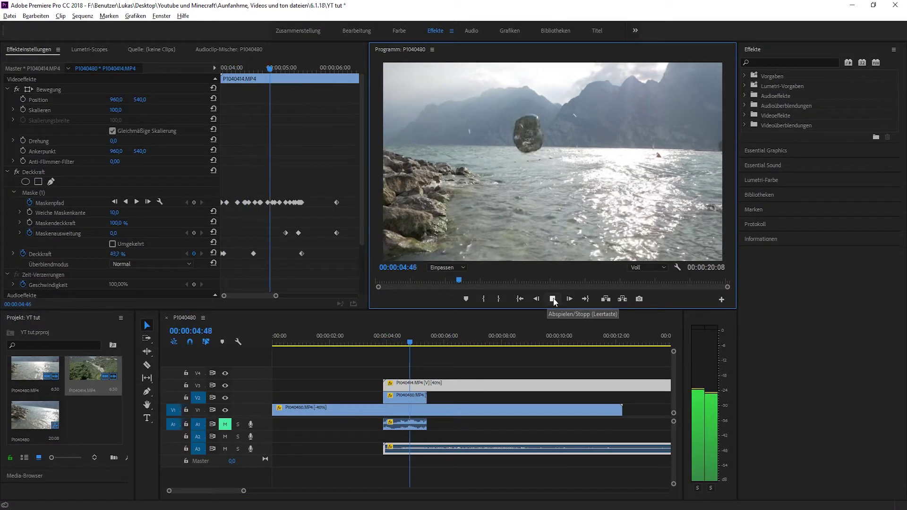
{"action": "left_click", "coordinate": [552, 299]}
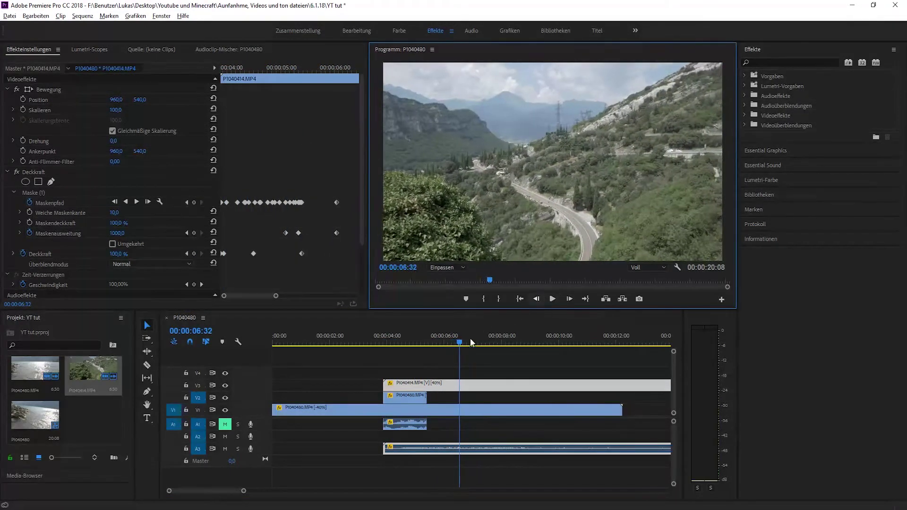
{"action": "left_click_drag", "start_coordinate": [432, 342], "coordinate": [377, 353]}
{"action": "left_click", "coordinate": [552, 299]}
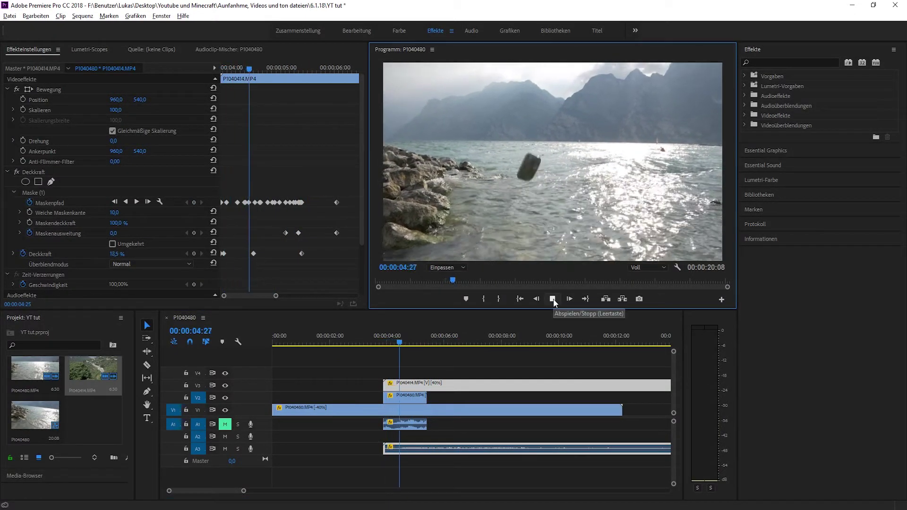
{"action": "left_click", "coordinate": [553, 299]}
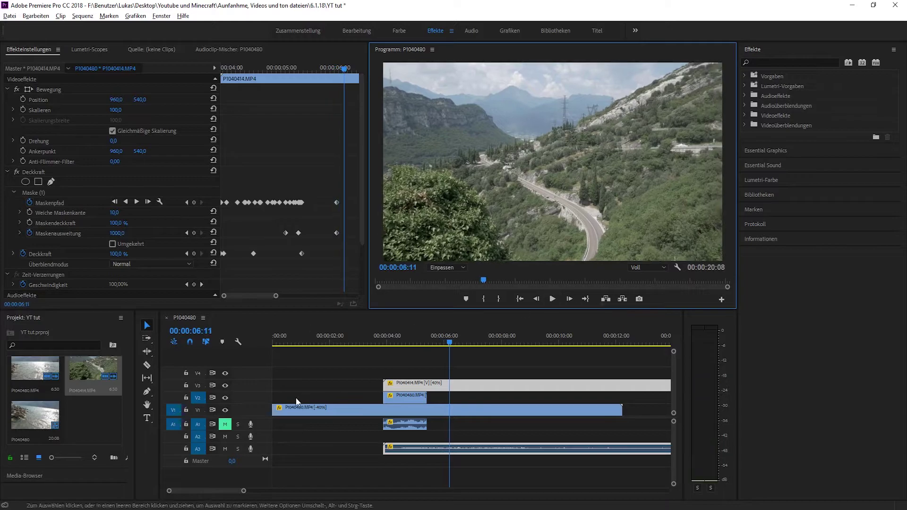
- Mute audio tracks A2 and A3, replay the transition, and zoom out the timeline
{"action": "left_click", "coordinate": [225, 437]}
{"action": "left_click", "coordinate": [225, 448]}
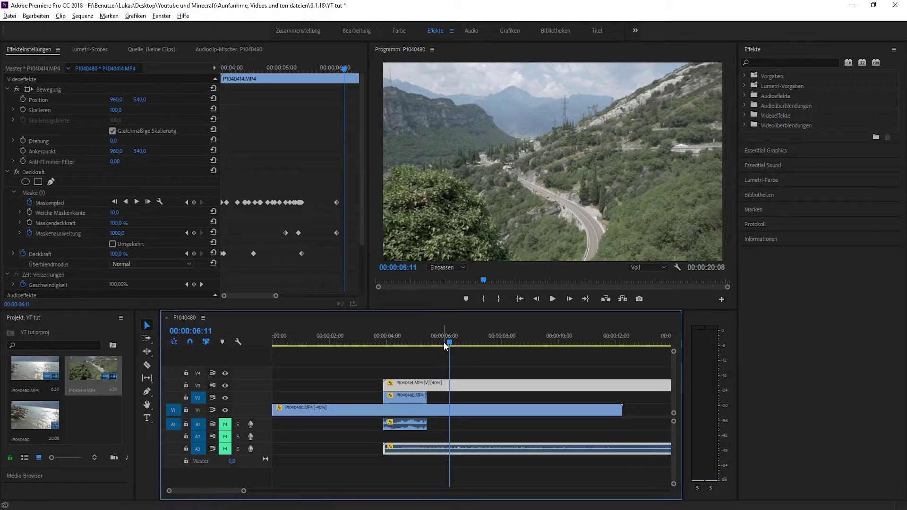
{"action": "left_click_drag", "start_coordinate": [445, 342], "coordinate": [384, 342]}
{"action": "left_click", "coordinate": [551, 289]}
{"action": "left_click", "coordinate": [551, 299]}
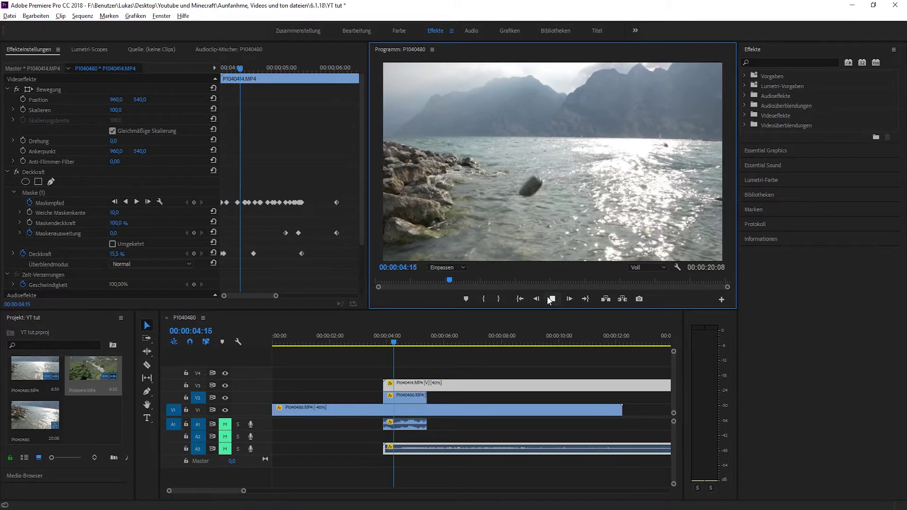
{"action": "left_click", "coordinate": [551, 299]}
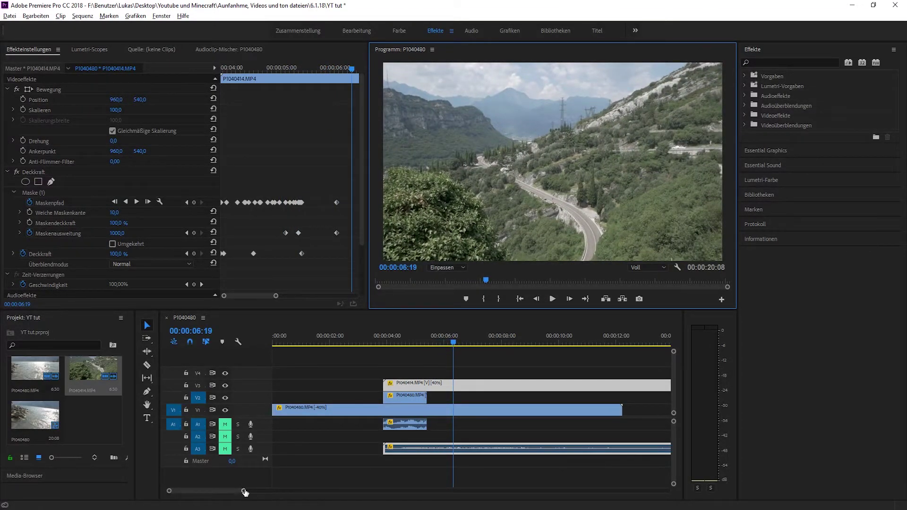
{"action": "left_click_drag", "start_coordinate": [244, 492], "coordinate": [275, 492]}
- With the mask visible at 05:15, raise the Mask Feather from 10 to 20
{"action": "left_click", "coordinate": [344, 342]}
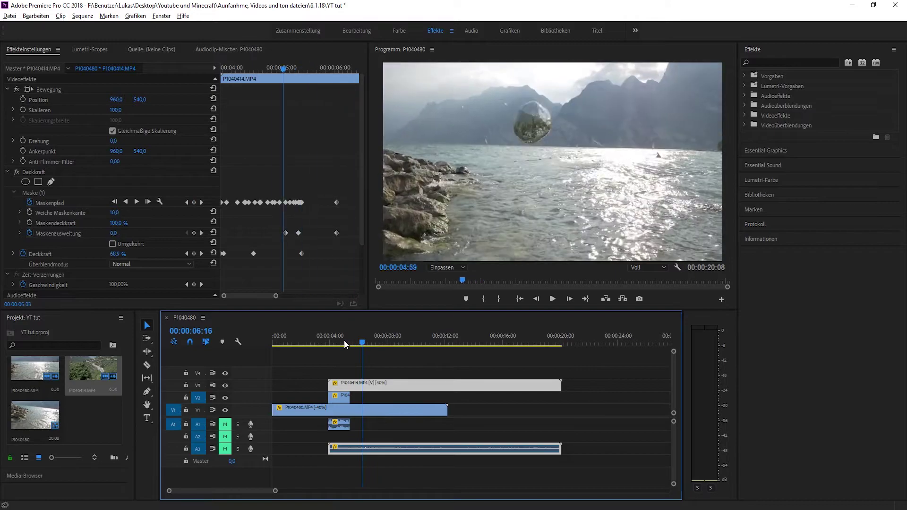
{"action": "left_click_drag", "start_coordinate": [344, 340], "coordinate": [350, 345]}
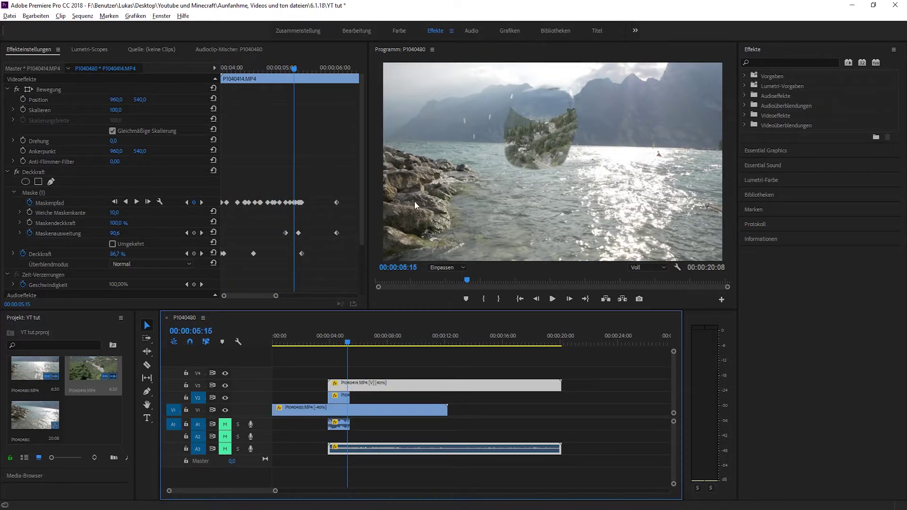
{"action": "left_click", "coordinate": [112, 216]}
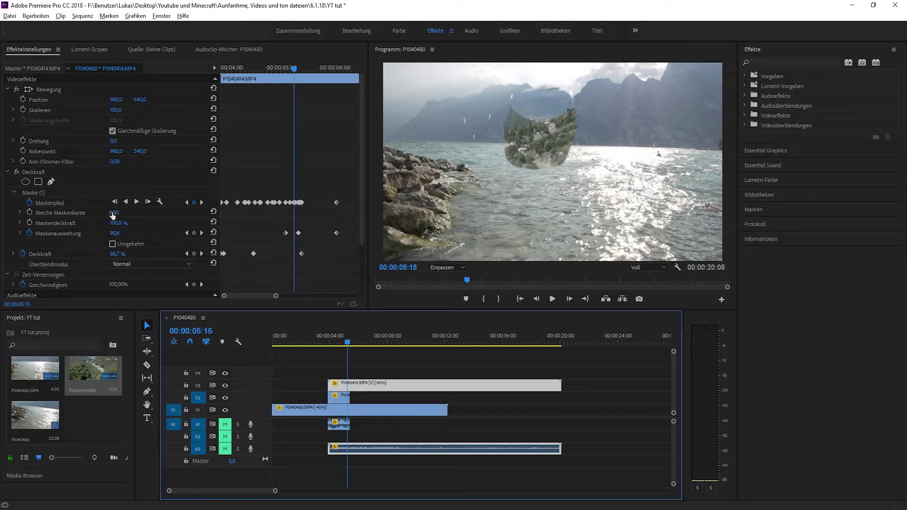
{"action": "left_click", "coordinate": [112, 214]}
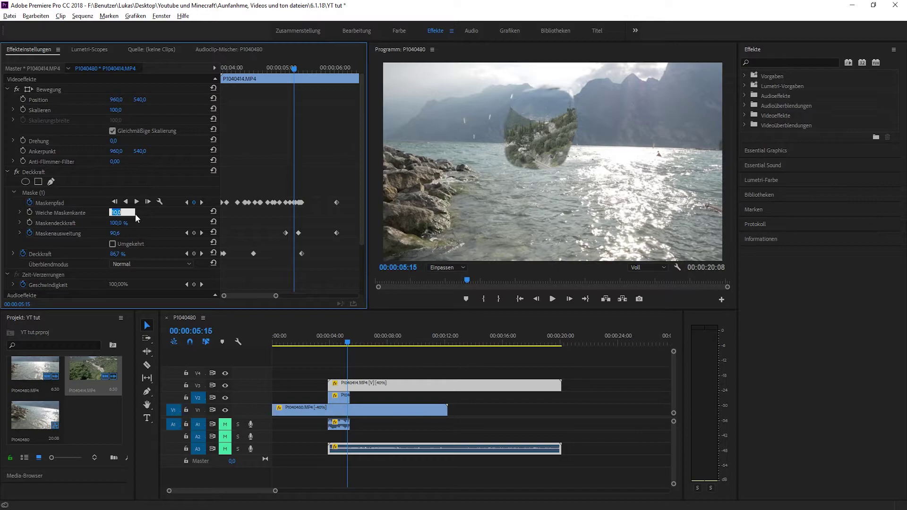
{"action": "type", "text": "20"}
{"action": "key", "text": "Return"}
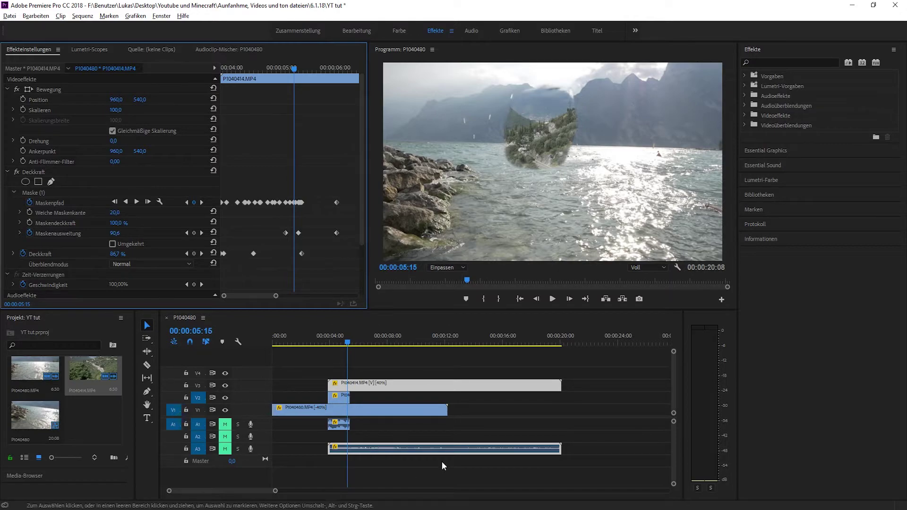
{"action": "left_click", "coordinate": [339, 341]}
- Magnify the Program monitor to 150% and set Mask Feather to 20
{"action": "left_click", "coordinate": [446, 267]}
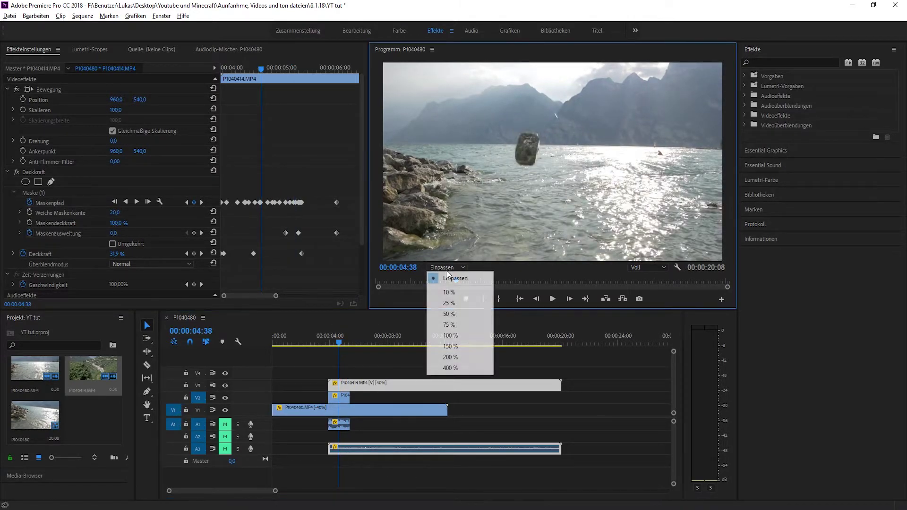
{"action": "left_click", "coordinate": [444, 347]}
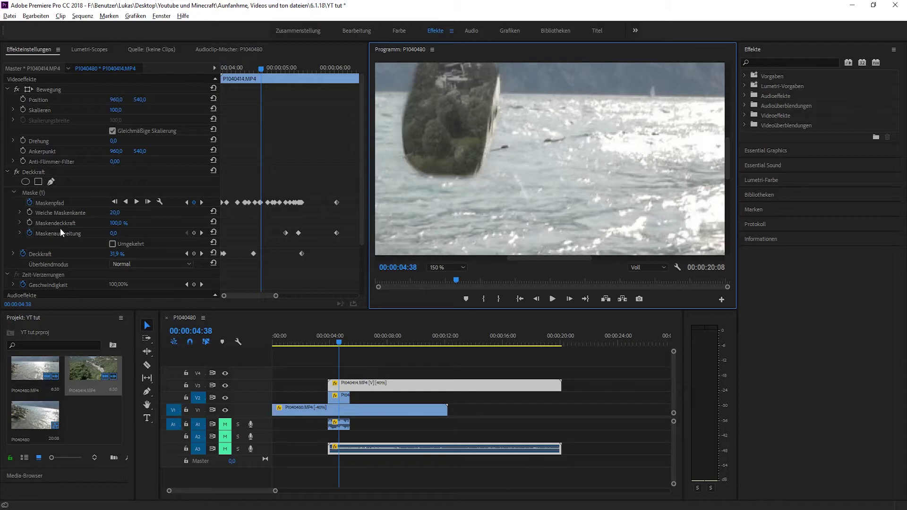
{"action": "mouse_move", "coordinate": [114, 213]}
{"action": "left_mouse_down"}
{"action": "mouse_move", "coordinate": [141, 213]}
{"action": "mouse_move", "coordinate": [95, 212]}
{"action": "left_mouse_up"}
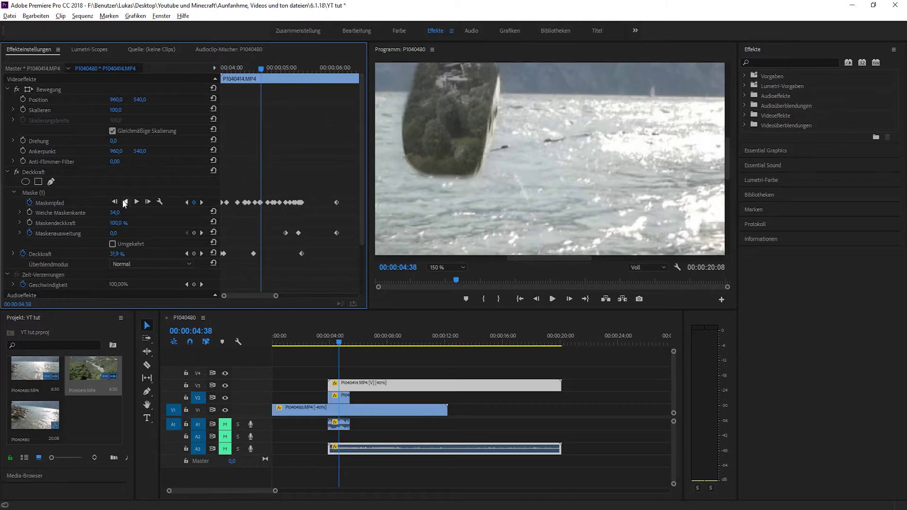
{"action": "left_click", "coordinate": [122, 212]}
{"action": "type", "text": "2"}
{"action": "type", "text": "0"}
{"action": "key", "text": "Return"}
- Collapse Mask (1), fit the Program monitor view, and preview the transition around 4:51
{"action": "left_click", "coordinate": [15, 193]}
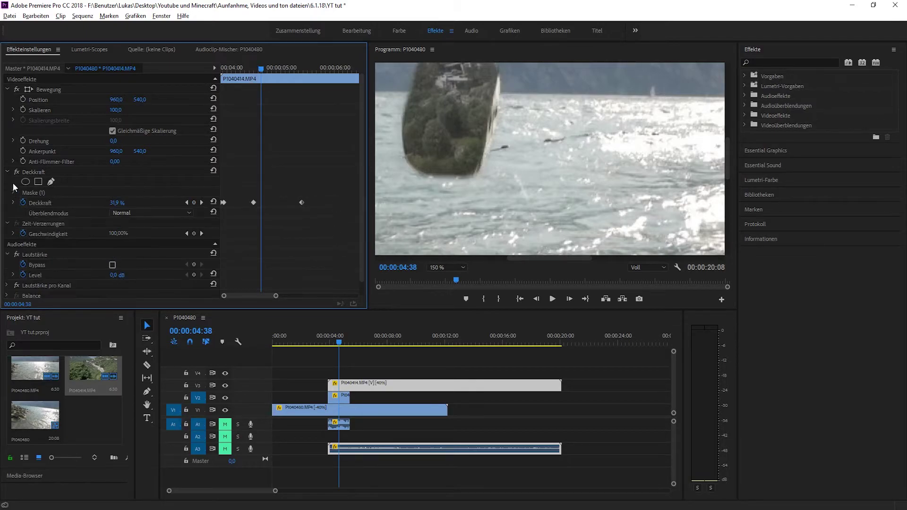
{"action": "left_click", "coordinate": [446, 268]}
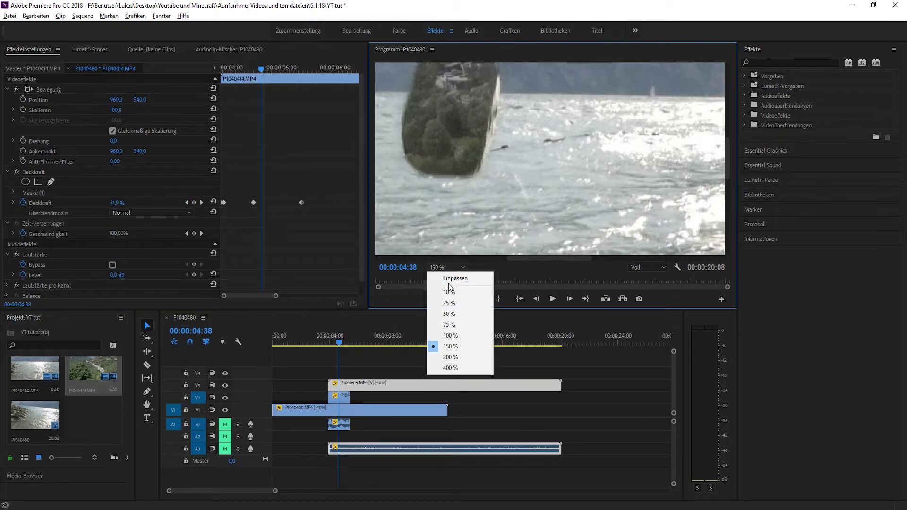
{"action": "left_click", "coordinate": [451, 278]}
{"action": "left_click_drag", "start_coordinate": [342, 345], "coordinate": [343, 336]}
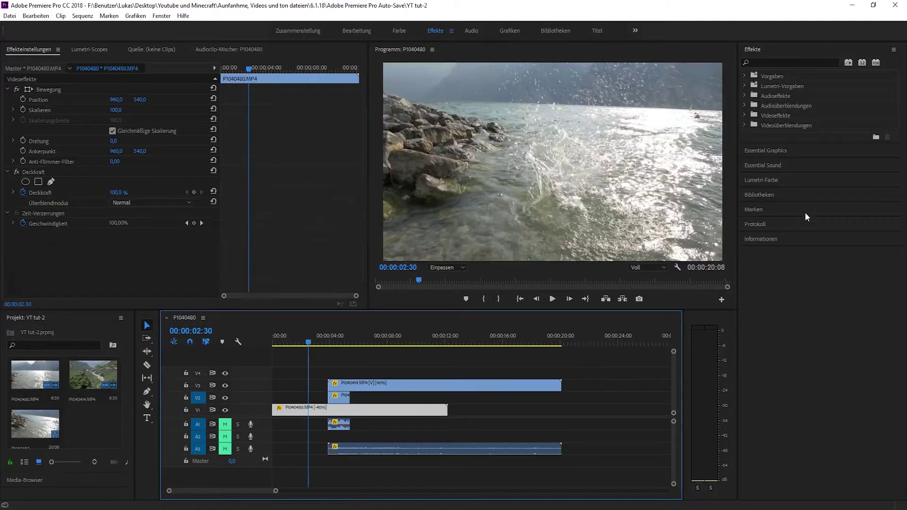
- Lower the lake clip's exposure, highlights, shadows and whites, and adjust contrast in Lumetri
{"action": "left_click_drag", "start_coordinate": [839, 235], "coordinate": [837, 236]}
{"action": "mouse_move", "coordinate": [843, 249]}
{"action": "left_mouse_down"}
{"action": "mouse_move", "coordinate": [853, 249]}
{"action": "mouse_move", "coordinate": [834, 261]}
{"action": "mouse_move", "coordinate": [837, 274]}
{"action": "left_mouse_up"}
{"action": "left_click_drag", "start_coordinate": [843, 286], "coordinate": [836, 287]}
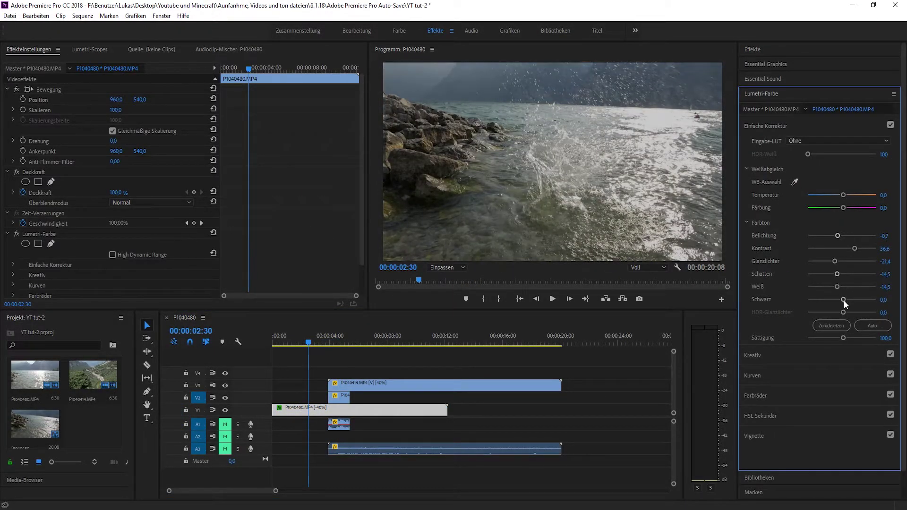
- Load the ParisLUT creative look and reduce its intensity
{"action": "left_click", "coordinate": [831, 355]}
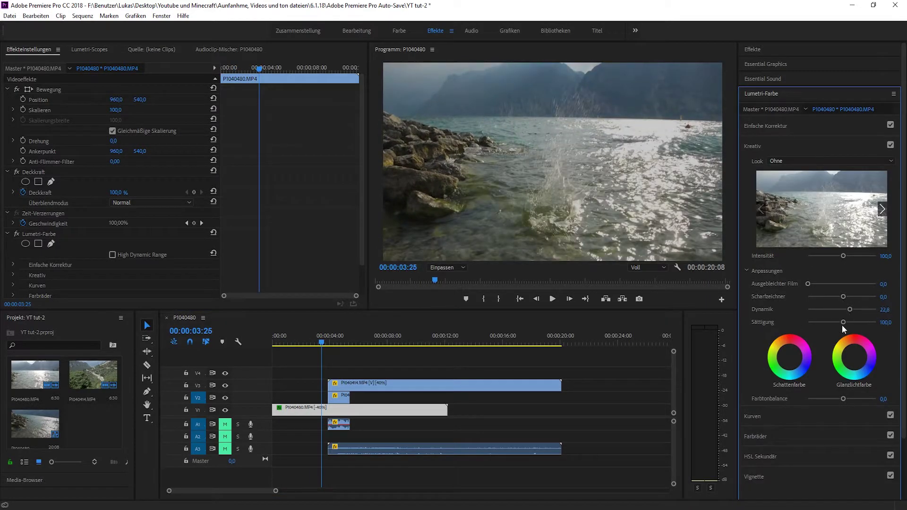
{"action": "left_click", "coordinate": [793, 160]}
{"action": "left_click", "coordinate": [619, 36]}
{"action": "double_click", "coordinate": [127, 93]}
{"action": "double_click", "coordinate": [156, 222]}
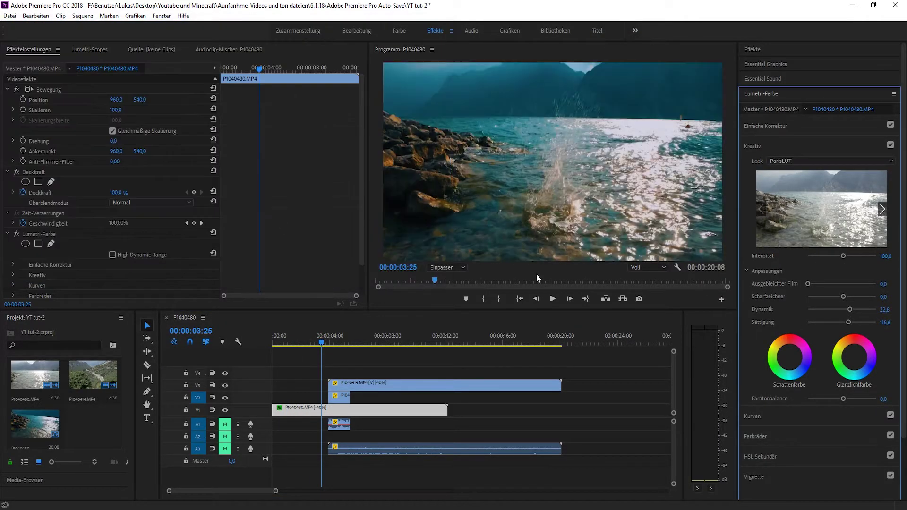
{"action": "left_click_drag", "start_coordinate": [842, 256], "coordinate": [816, 258]}
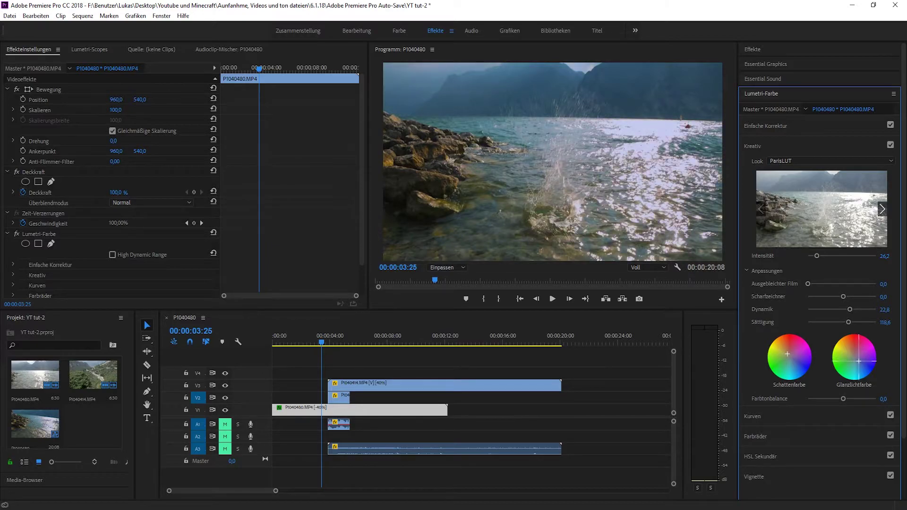
- Bend the red RGB curve and check the masked transition at 00:00:05:17
{"action": "left_click", "coordinate": [818, 214]}
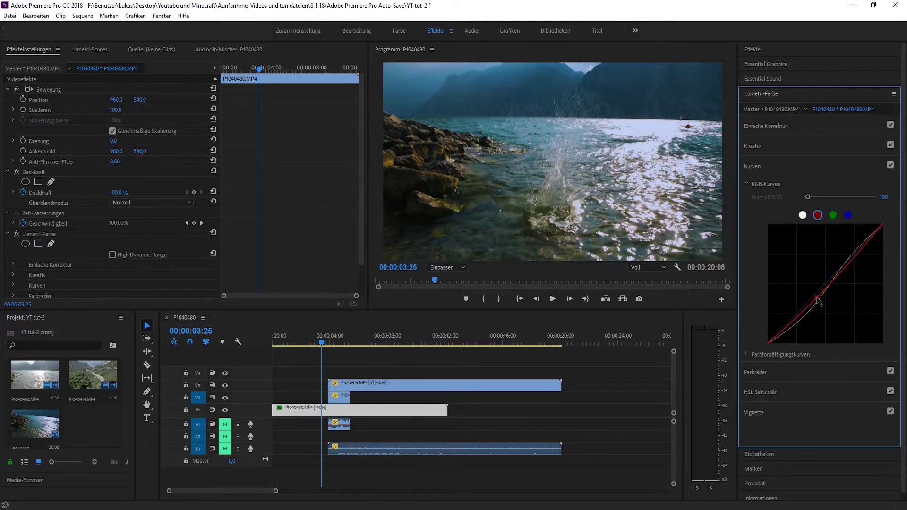
{"action": "left_click_drag", "start_coordinate": [848, 267], "coordinate": [851, 263]}
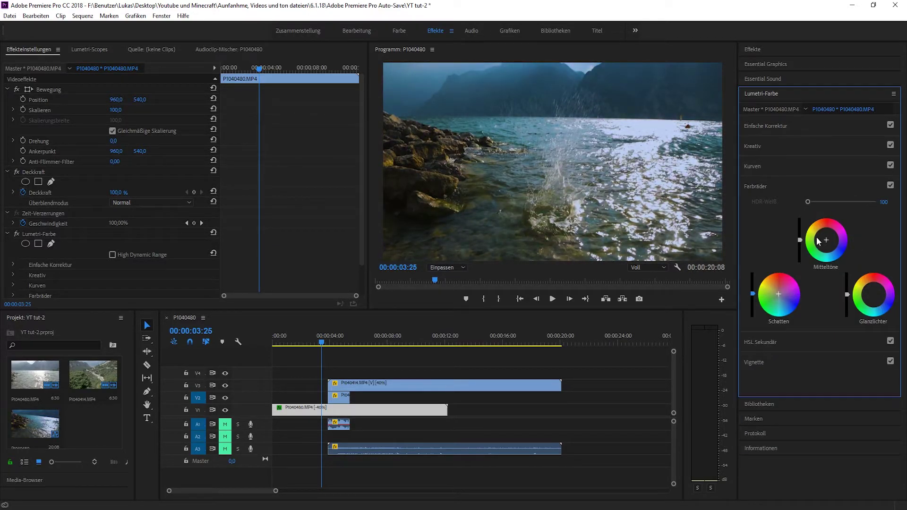
{"action": "left_click", "coordinate": [347, 339]}
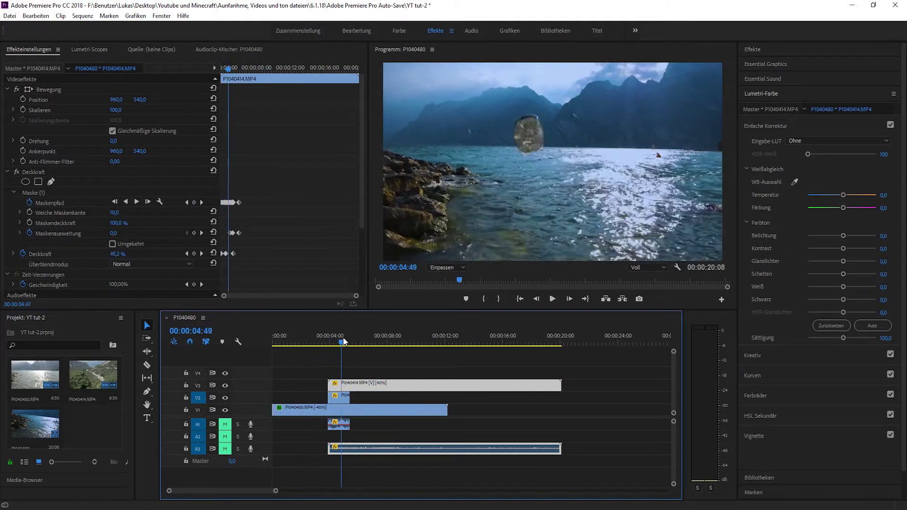
- Grade P1040414 with darker exposure and the ParisLUT look, then lift the highlights wheel slightly
{"action": "left_click", "coordinate": [341, 339]}
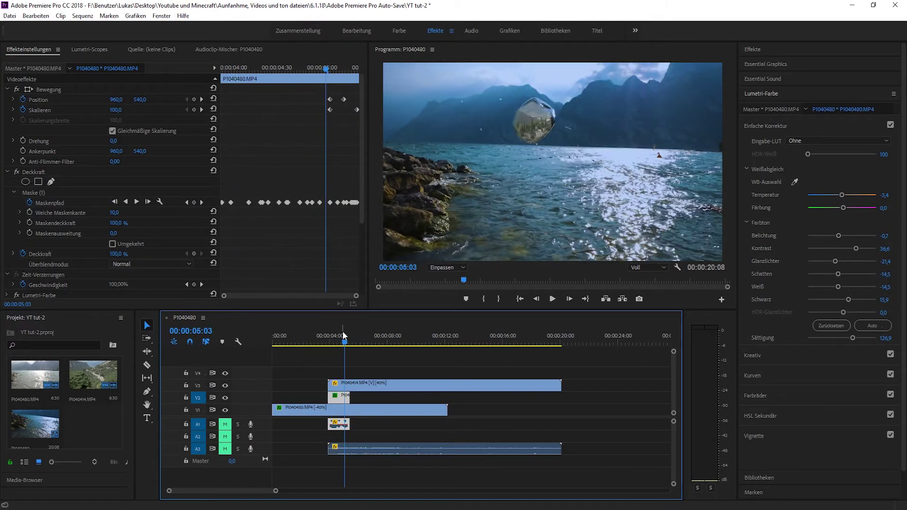
{"action": "left_click", "coordinate": [348, 338]}
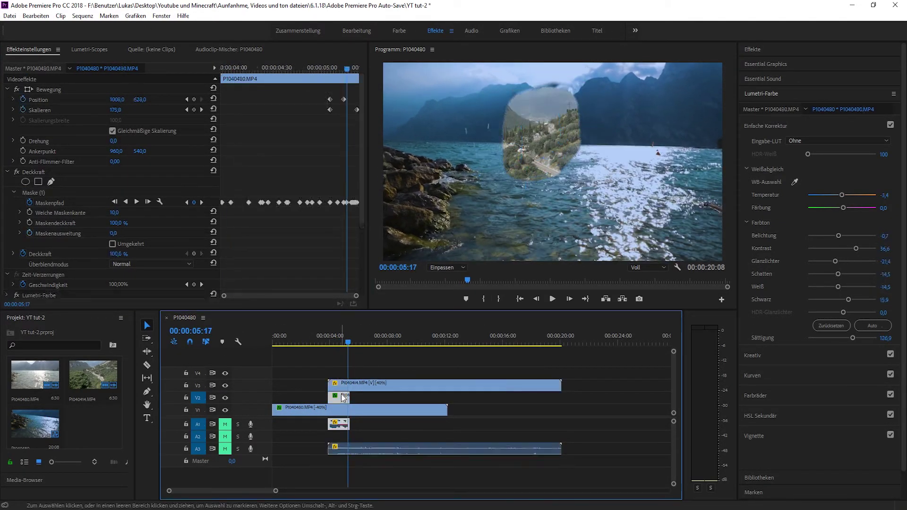
{"action": "left_click_drag", "start_coordinate": [843, 235], "coordinate": [837, 236]}
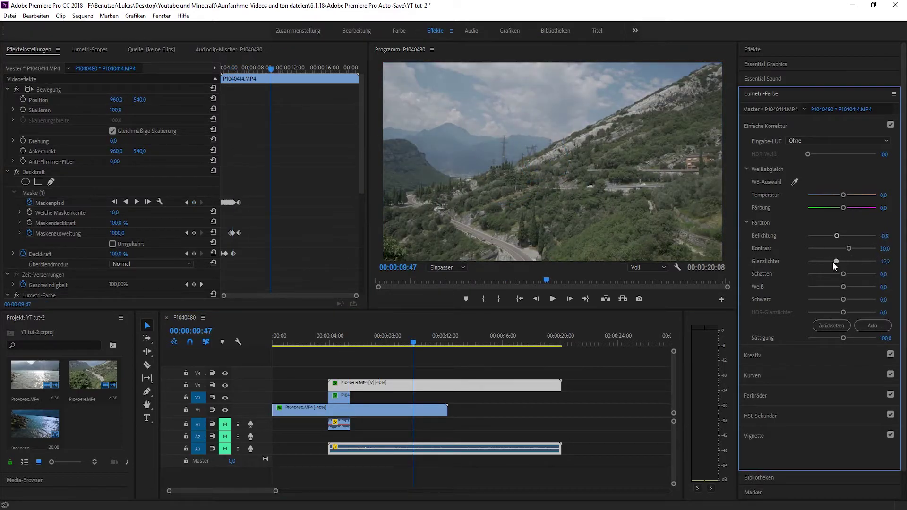
{"action": "left_click", "coordinate": [850, 356]}
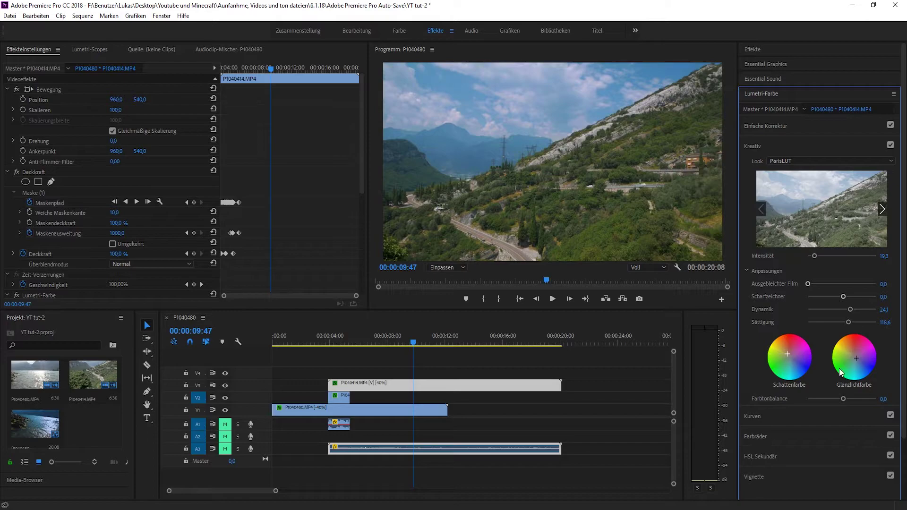
{"action": "left_click", "coordinate": [755, 372]}
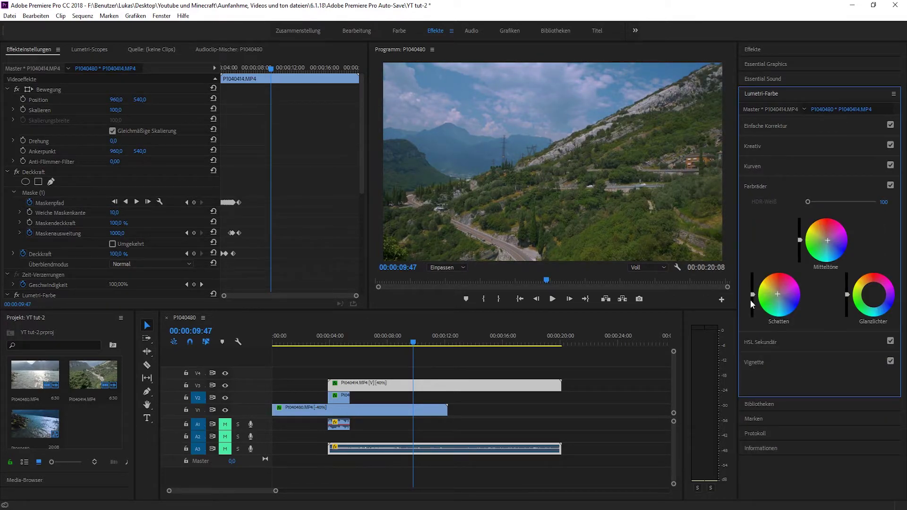
{"action": "left_click_drag", "start_coordinate": [846, 294], "coordinate": [847, 291]}
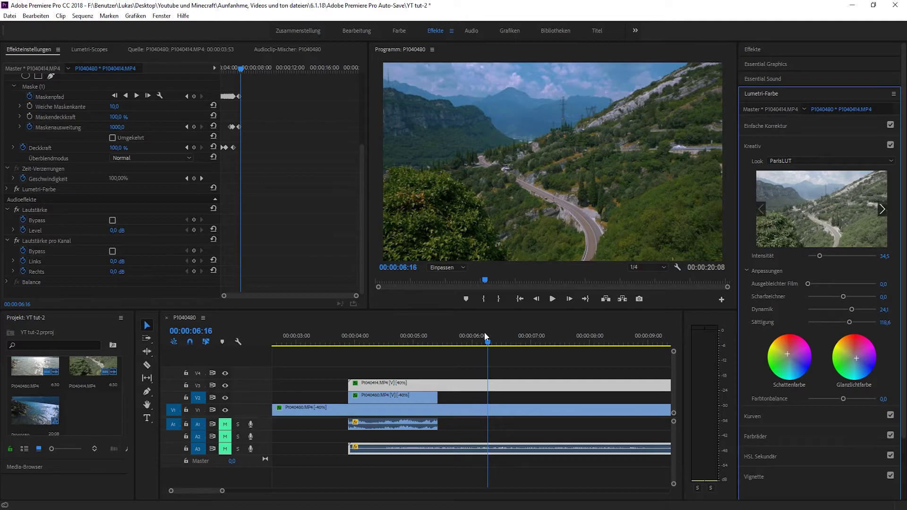
- Scrub back to the lake shot and search the Effects panel for 'tran'
{"action": "left_click_drag", "start_coordinate": [485, 335], "coordinate": [412, 335]}
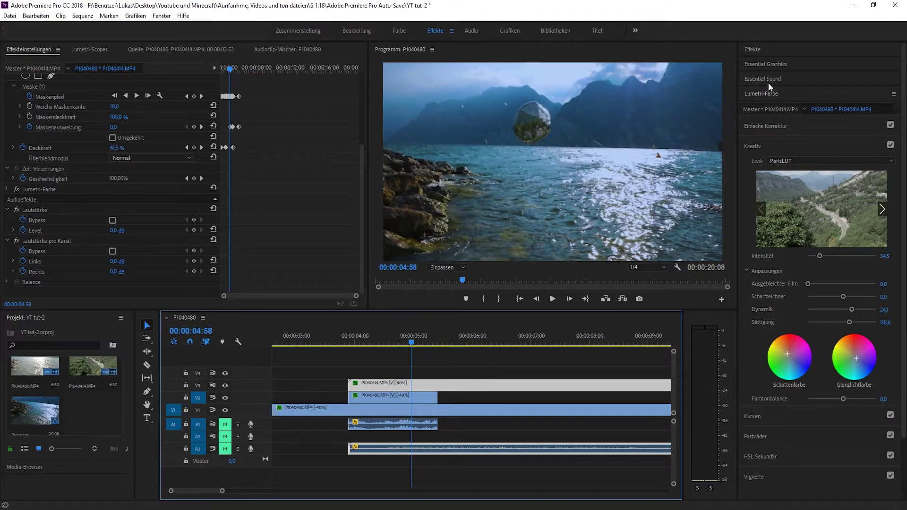
{"action": "left_click", "coordinate": [771, 47]}
{"action": "left_click", "coordinate": [770, 58]}
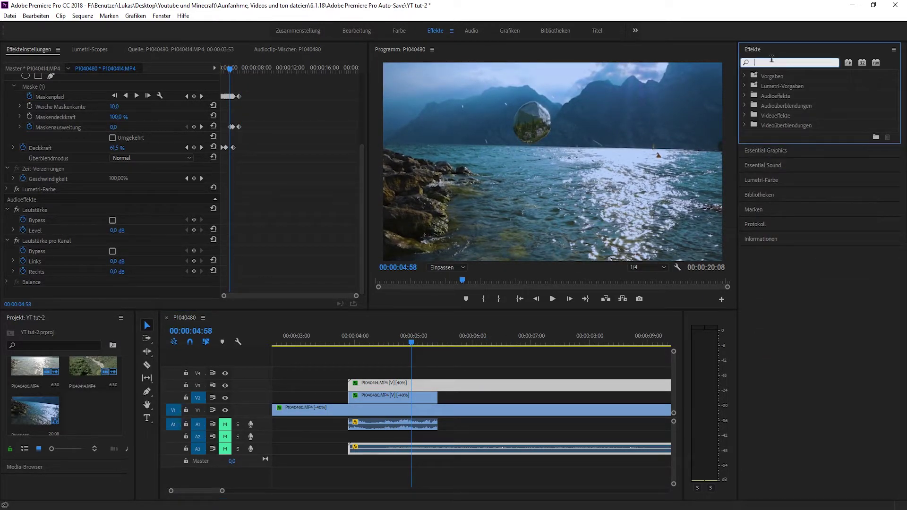
{"action": "type", "text": "tr"}
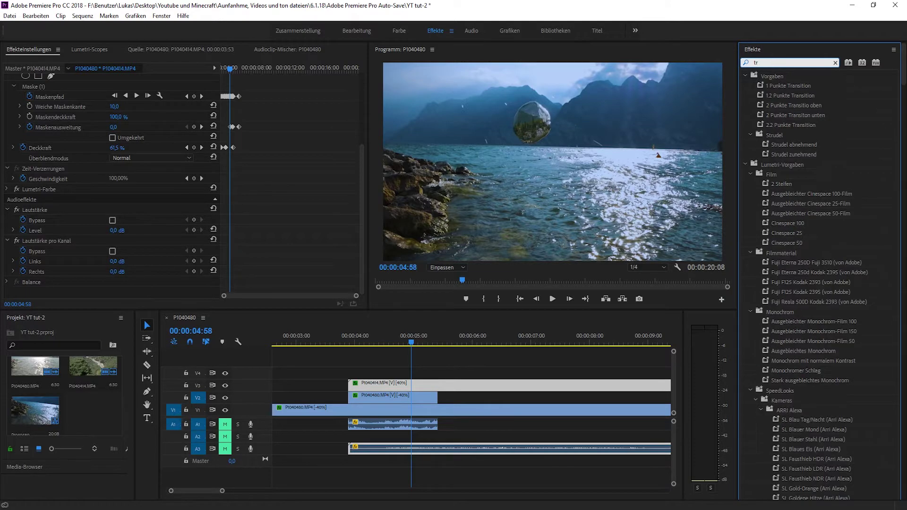
{"action": "type", "text": "an"}
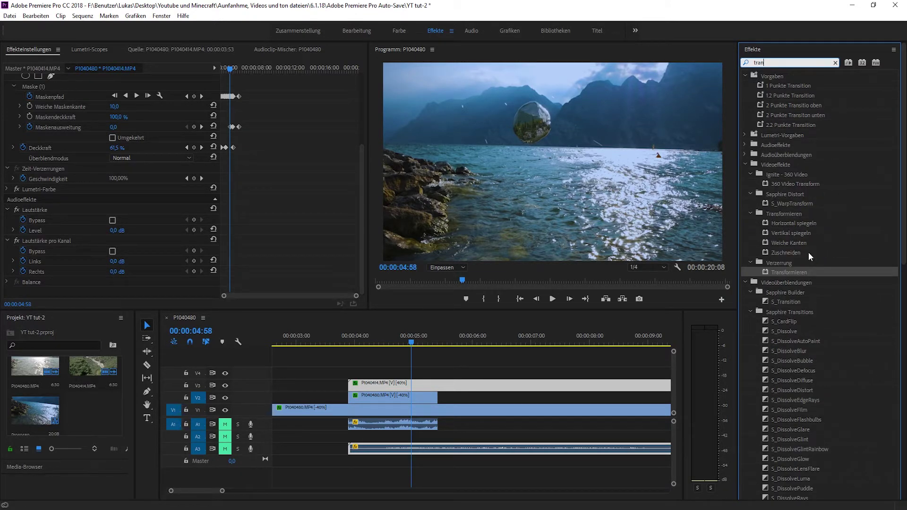
- Apply Transformieren to the road clip and set a Skalieren keyframe of 100 at 00:00:06:03
{"action": "left_click_drag", "start_coordinate": [795, 272], "coordinate": [363, 386]}
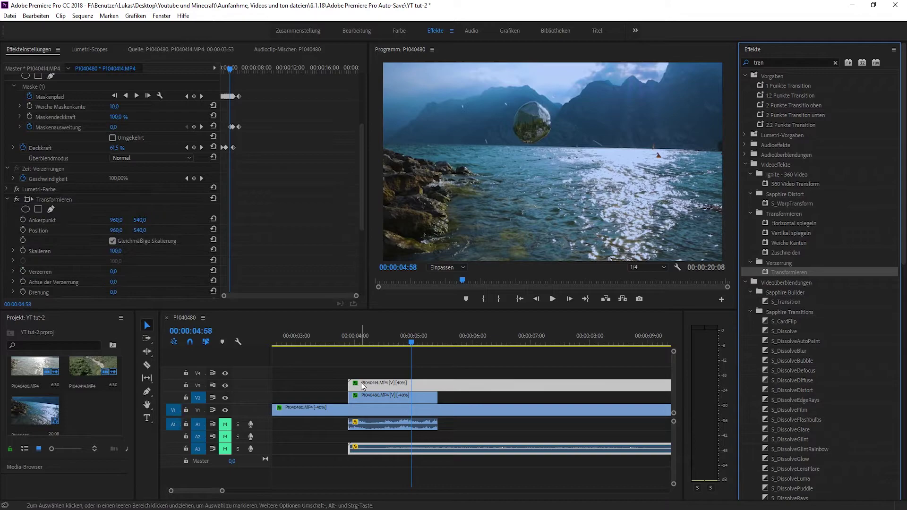
{"action": "scroll", "coordinate": [363, 210], "scroll_direction": "down", "scroll_amount": 2}
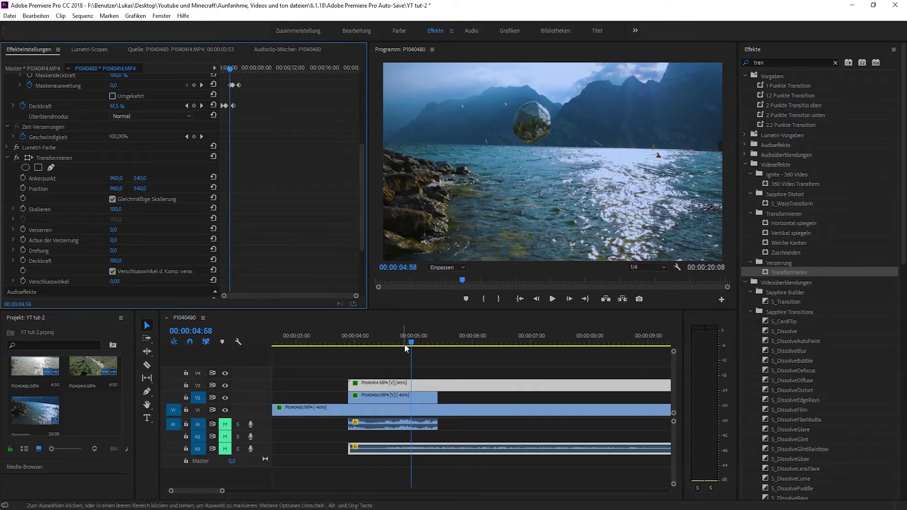
{"action": "left_click_drag", "start_coordinate": [410, 340], "coordinate": [467, 340]}
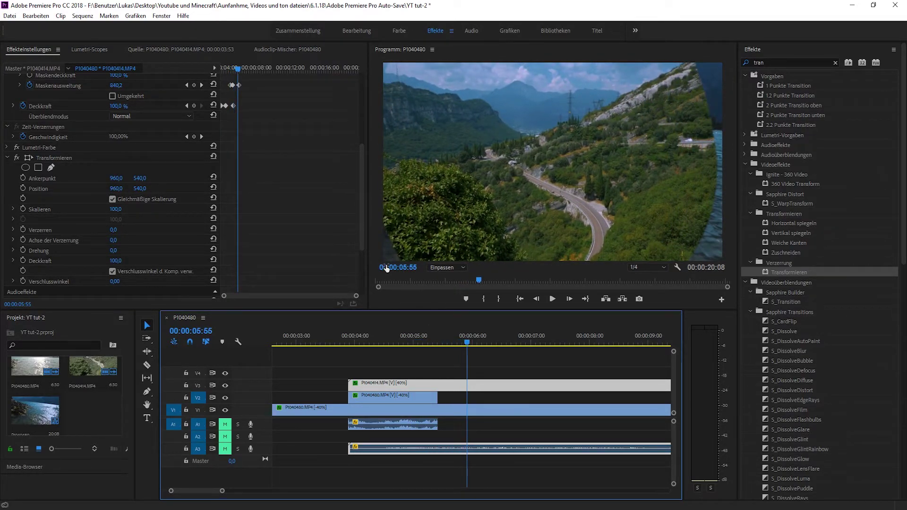
{"action": "left_click_drag", "start_coordinate": [469, 339], "coordinate": [474, 339]}
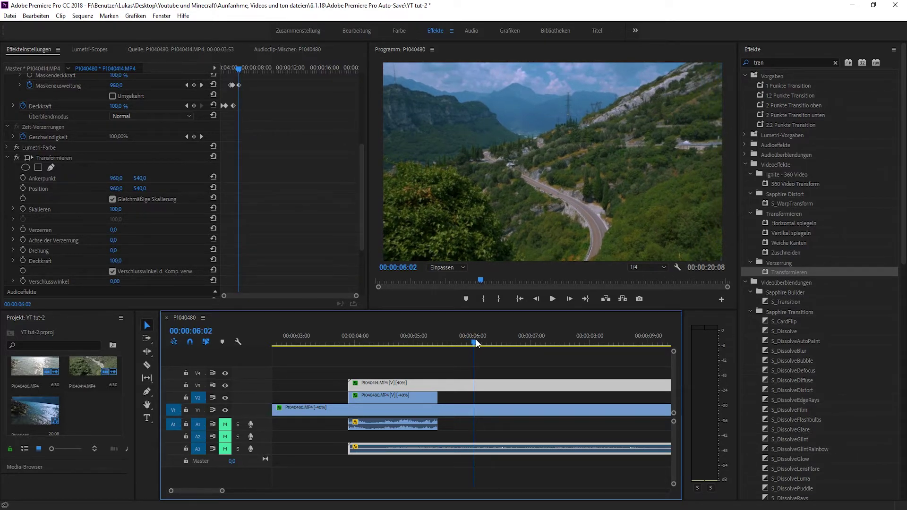
{"action": "left_click", "coordinate": [568, 298]}
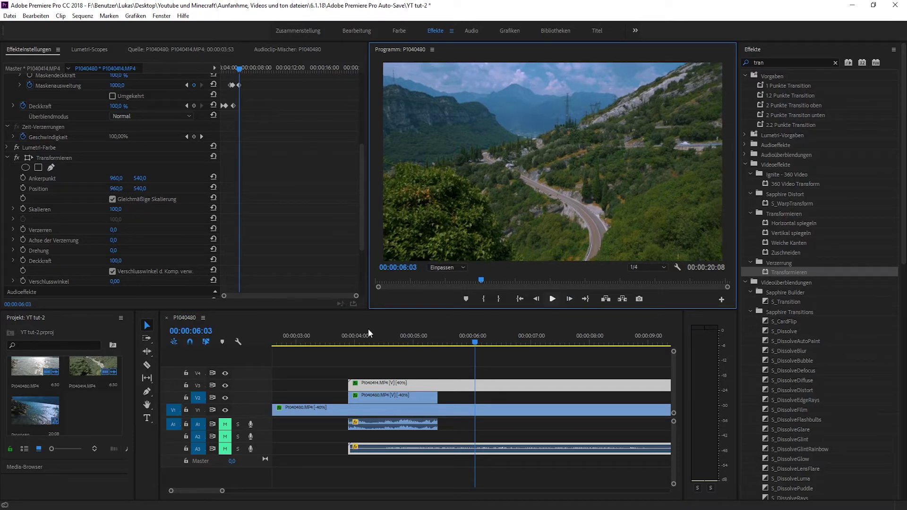
{"action": "left_click", "coordinate": [22, 210]}
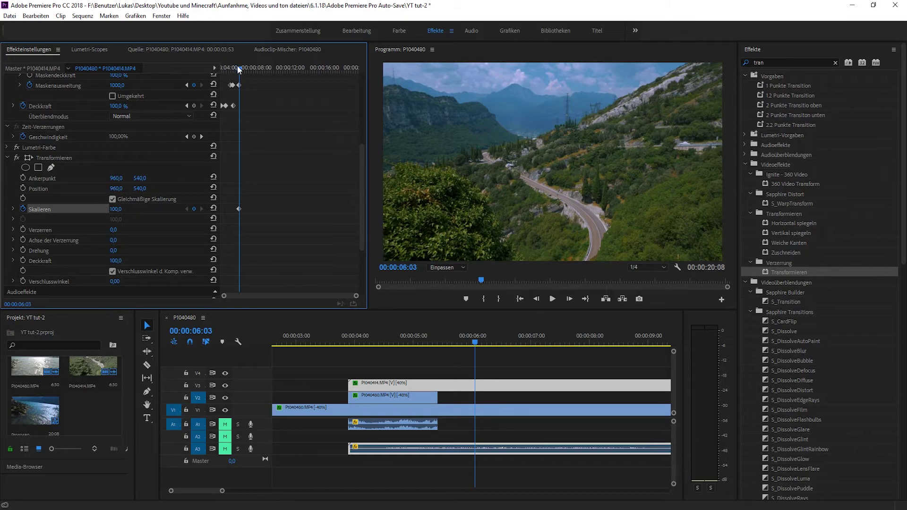
- Add a Skalieren keyframe at 00:00:05:13 and set its value to about 208
{"action": "left_click_drag", "start_coordinate": [238, 67], "coordinate": [232, 70]}
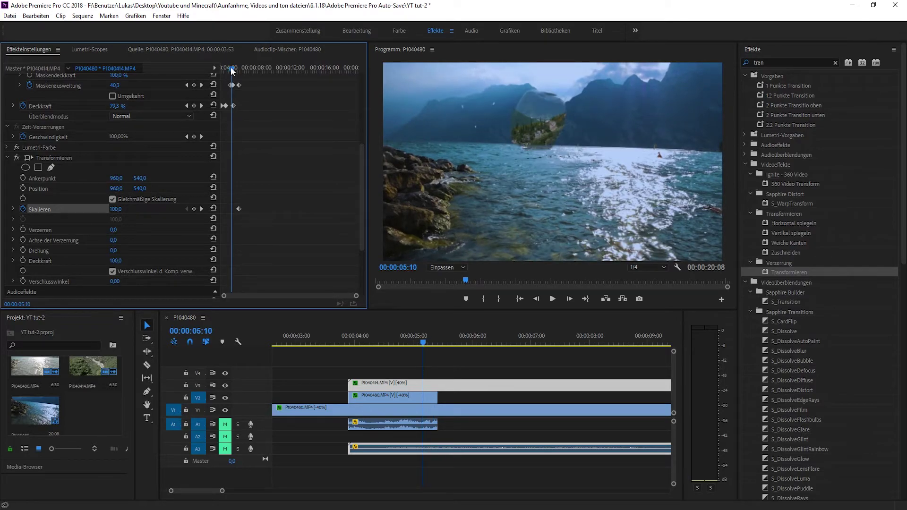
{"action": "left_click_drag", "start_coordinate": [232, 70], "coordinate": [232, 70]}
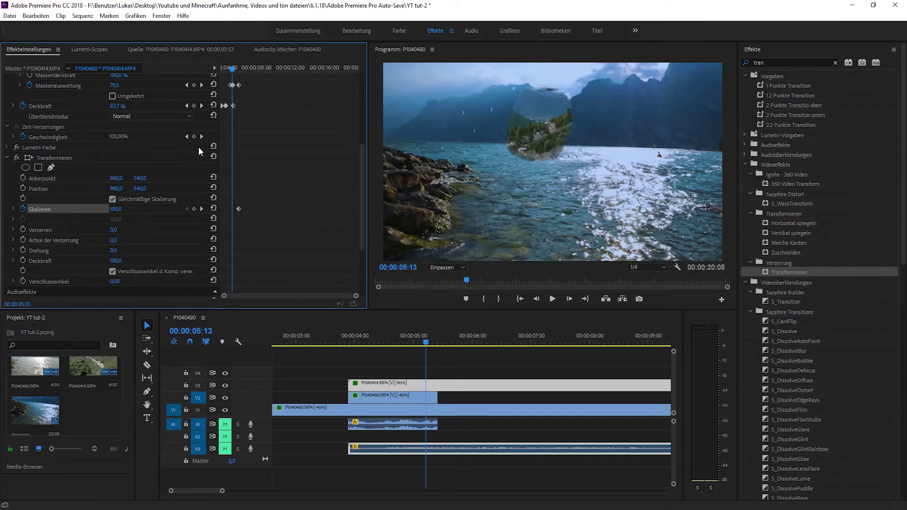
{"action": "left_click", "coordinate": [194, 208]}
{"action": "left_click", "coordinate": [115, 209]}
{"action": "type", "text": "137"}
{"action": "key", "text": "Return"}
{"action": "left_click", "coordinate": [115, 209]}
{"action": "type", "text": "218"}
{"action": "key", "text": "Return"}
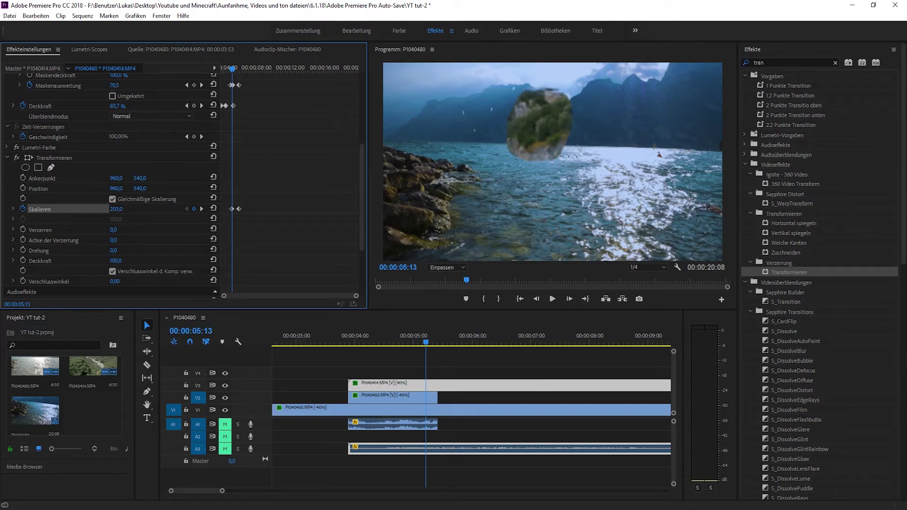
{"action": "left_click_drag", "start_coordinate": [115, 209], "coordinate": [111, 208]}
{"action": "left_click_drag", "start_coordinate": [362, 177], "coordinate": [350, 253]}
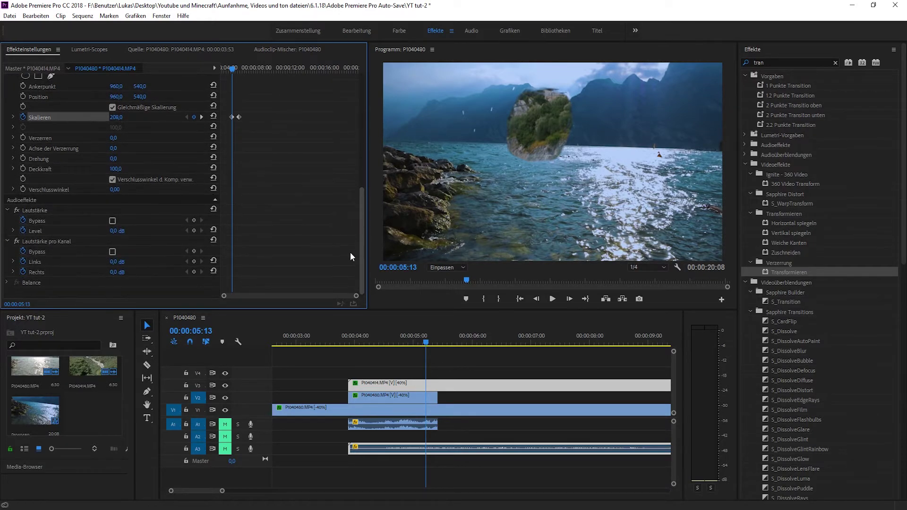
- Turn off the sequence shutter angle for Transformieren and raise its own shutter angle, previewing the blur
{"action": "left_click", "coordinate": [112, 180]}
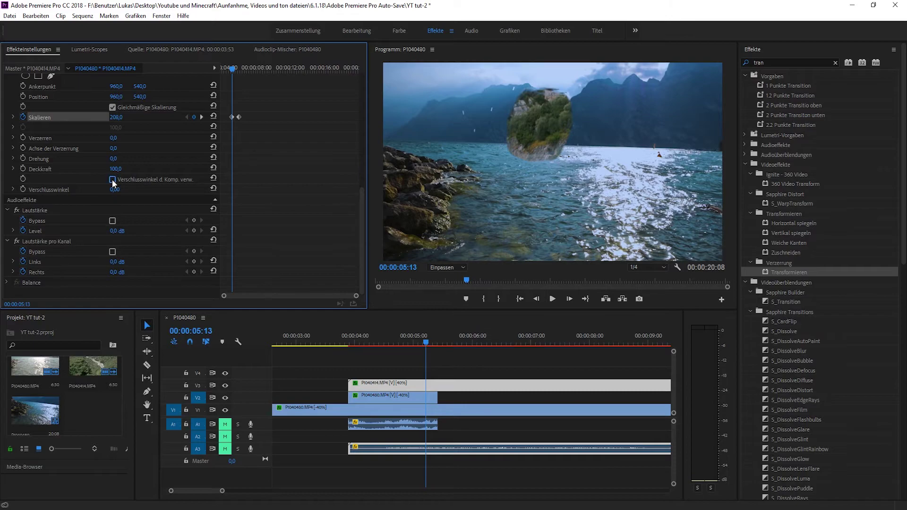
{"action": "mouse_move", "coordinate": [115, 190]}
{"action": "left_mouse_down"}
{"action": "mouse_move", "coordinate": [153, 190]}
{"action": "mouse_move", "coordinate": [140, 190]}
{"action": "left_mouse_up"}
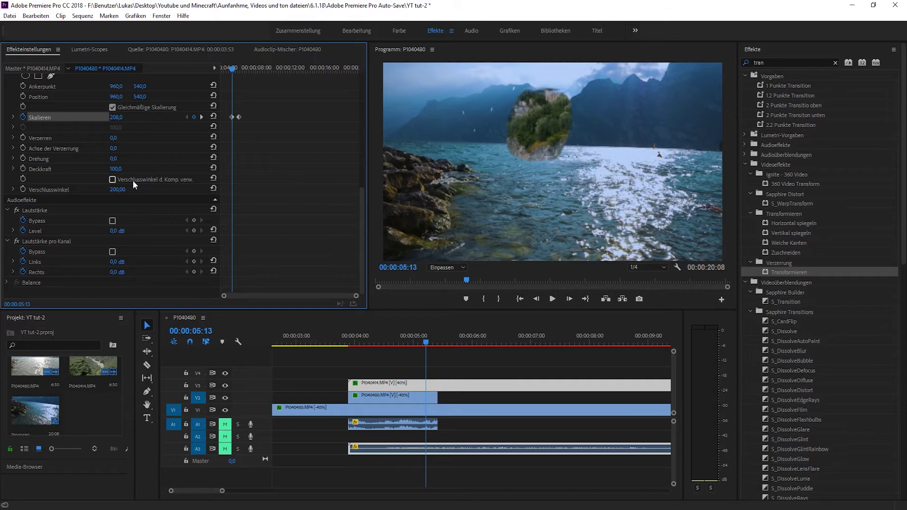
{"action": "left_click_drag", "start_coordinate": [424, 341], "coordinate": [433, 341]}
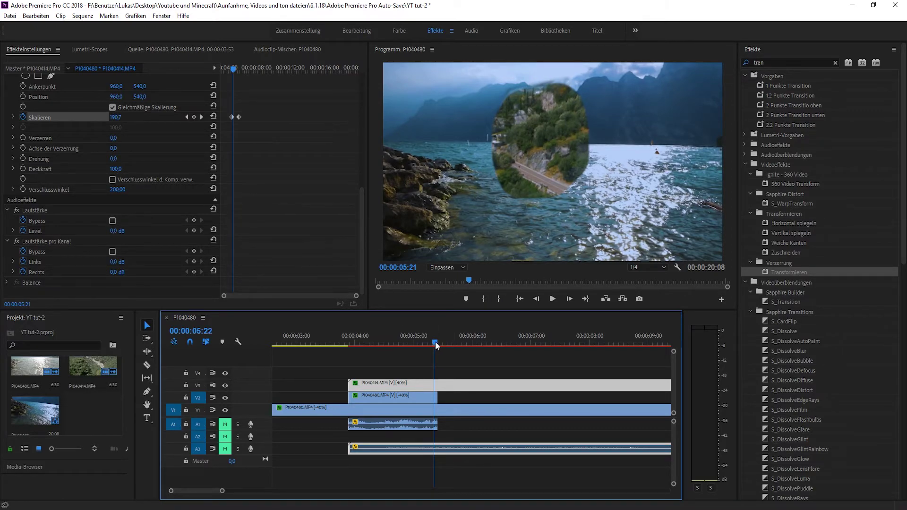
{"action": "left_click_drag", "start_coordinate": [434, 341], "coordinate": [441, 342]}
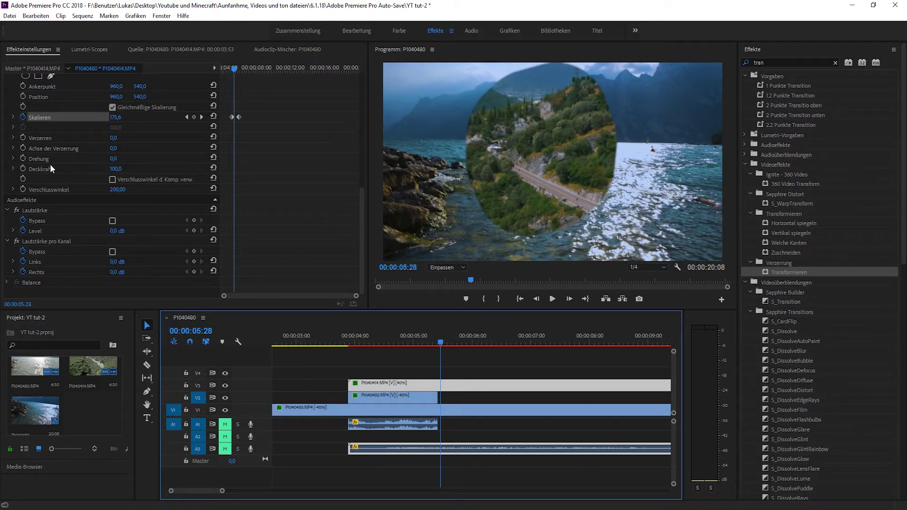
{"action": "left_click", "coordinate": [112, 179]}
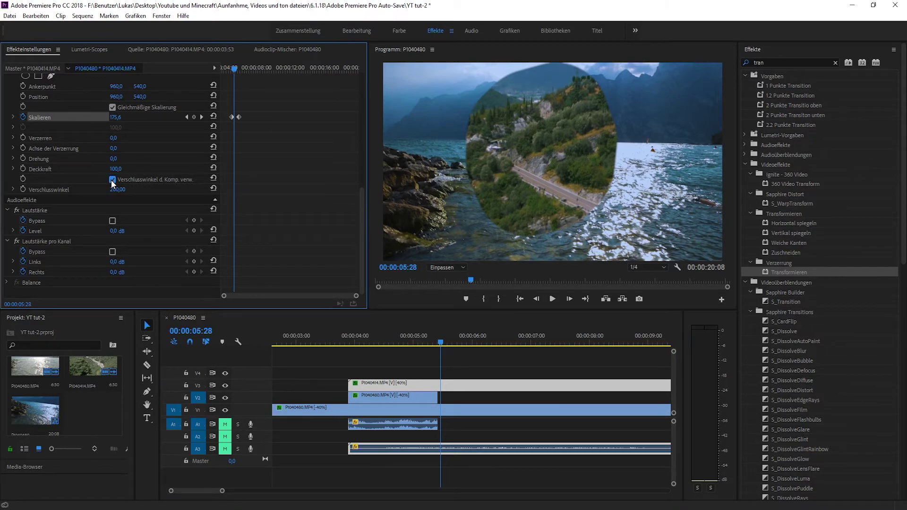
{"action": "left_click", "coordinate": [112, 179]}
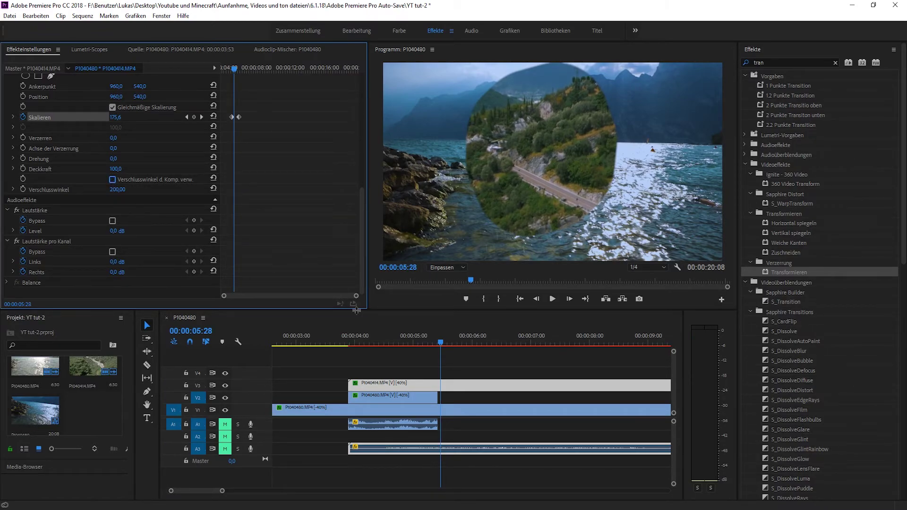
- At 00:00:05:41, increase the shutter angle to 249 and keep it over the sequence's angle
{"action": "left_click", "coordinate": [453, 343]}
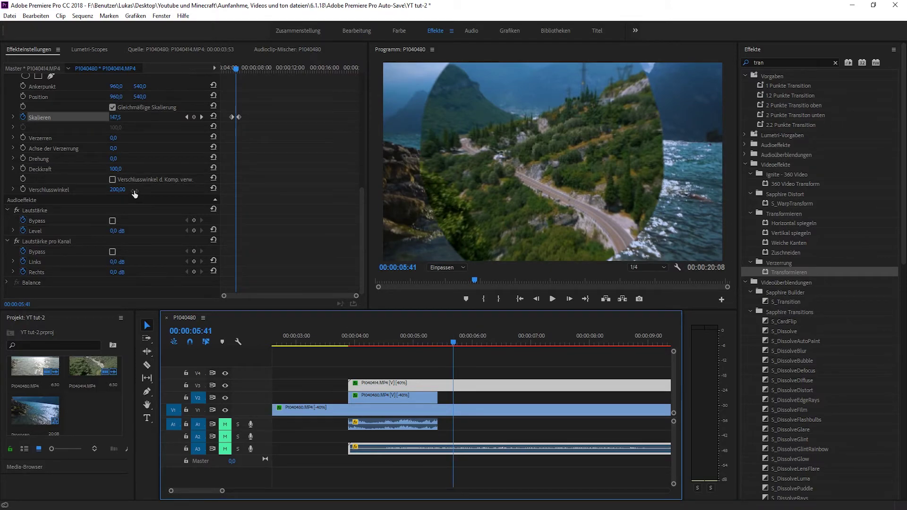
{"action": "left_click", "coordinate": [113, 193]}
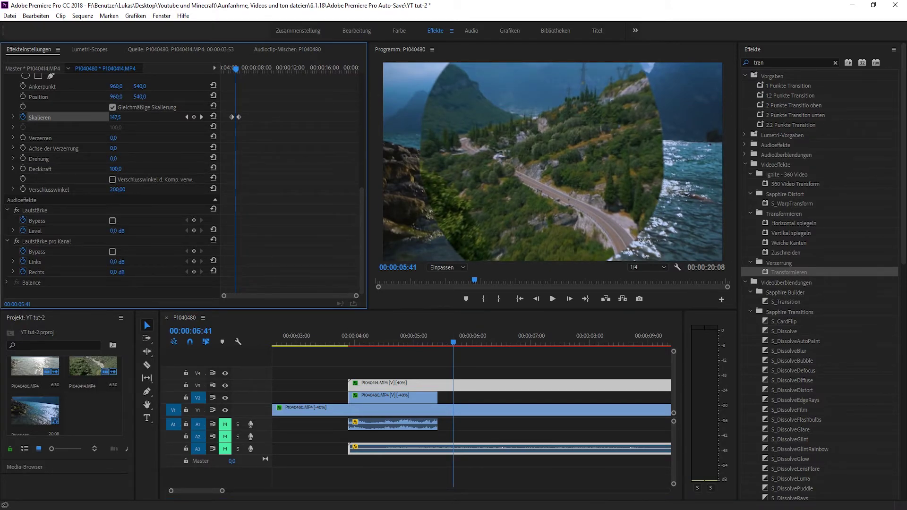
{"action": "left_click_drag", "start_coordinate": [117, 189], "coordinate": [136, 190]}
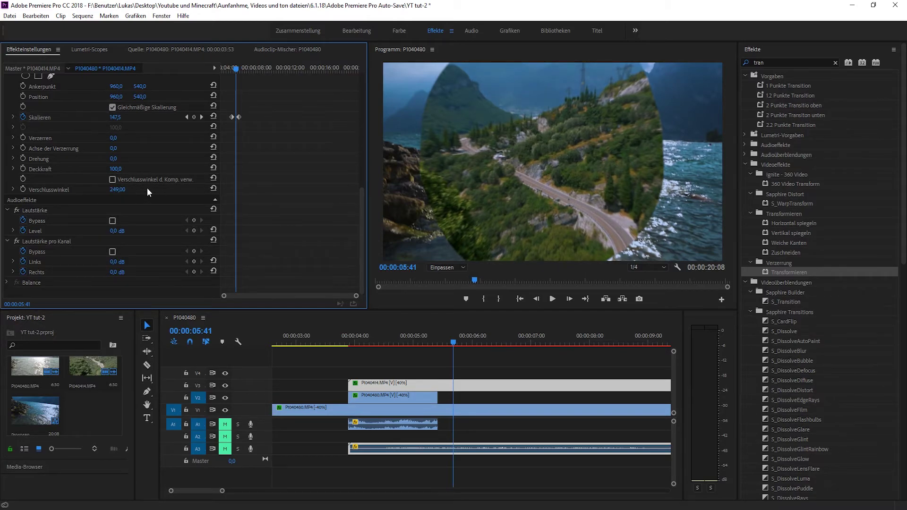
{"action": "left_click", "coordinate": [113, 179]}
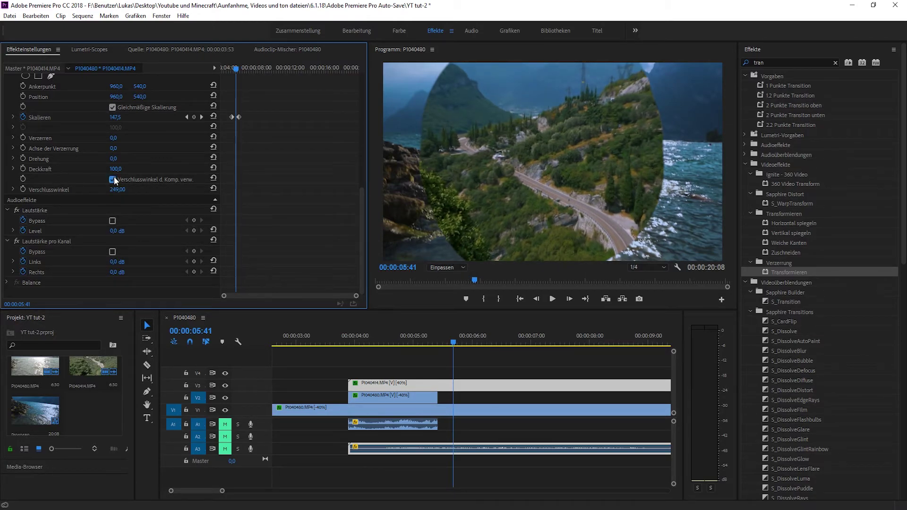
{"action": "left_click", "coordinate": [114, 179]}
{"action": "left_click", "coordinate": [114, 178]}
{"action": "left_click", "coordinate": [114, 178]}
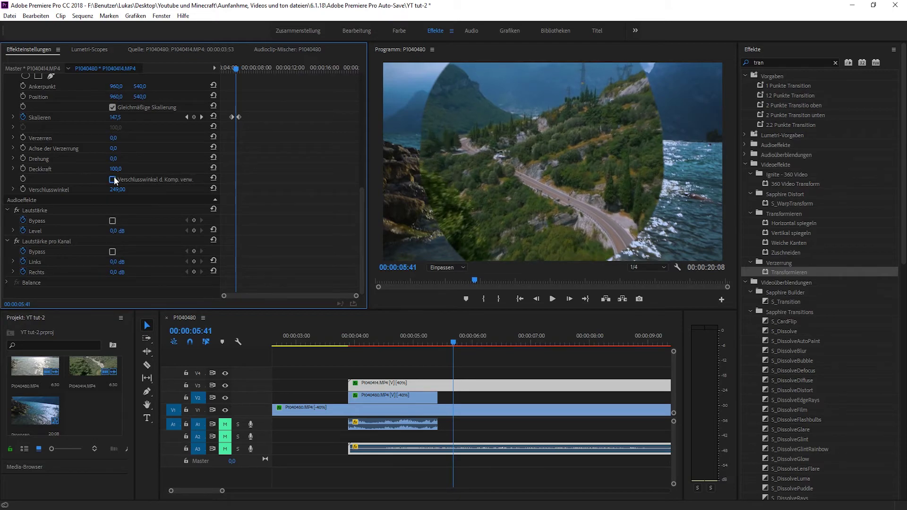
{"action": "left_click", "coordinate": [114, 177]}
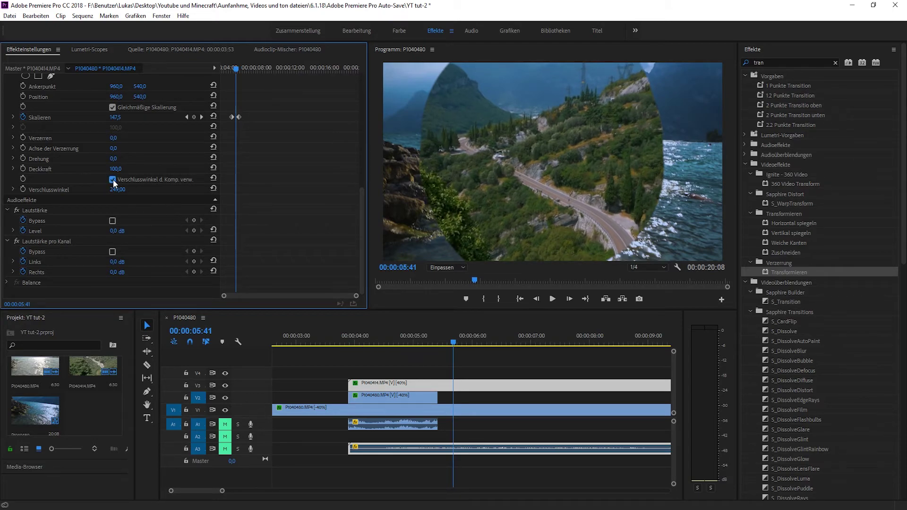
{"action": "left_click", "coordinate": [112, 180]}
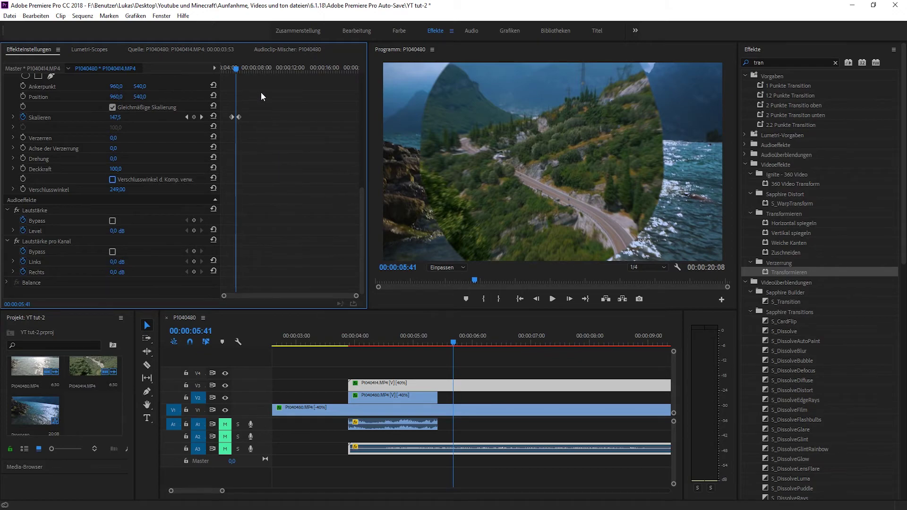
- Set both Skalieren keyframes to Bézier interpolation and spread out the keyframe view
{"action": "mouse_move", "coordinate": [237, 71]}
{"action": "left_mouse_down"}
{"action": "mouse_move", "coordinate": [251, 61]}
{"action": "mouse_move", "coordinate": [239, 62]}
{"action": "left_mouse_up"}
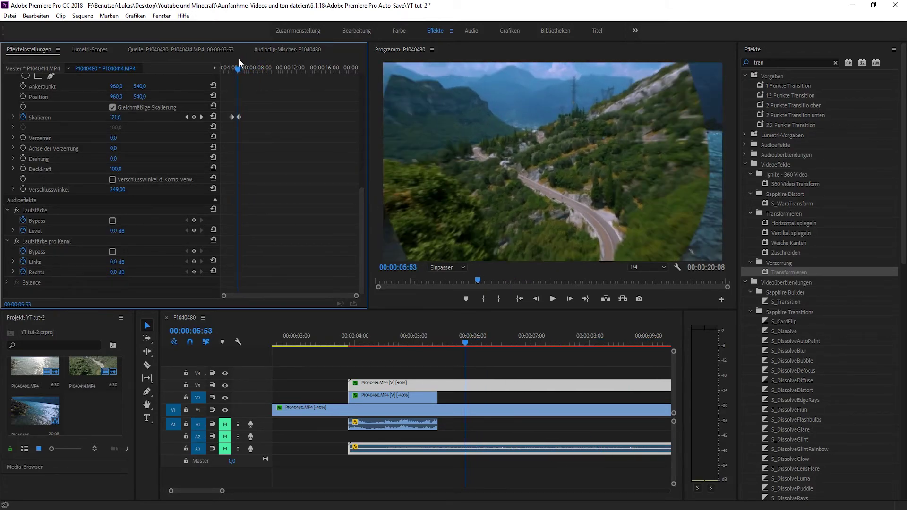
{"action": "right_click", "coordinate": [239, 115]}
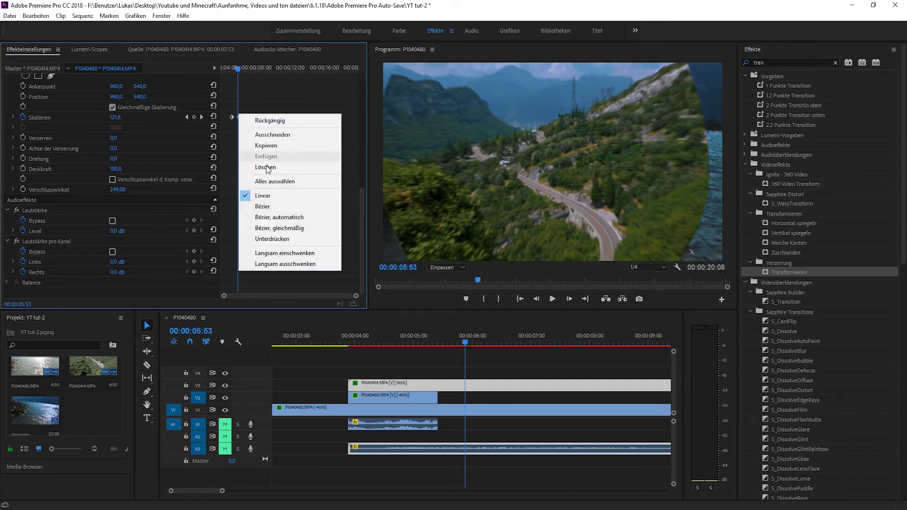
{"action": "left_click", "coordinate": [263, 210]}
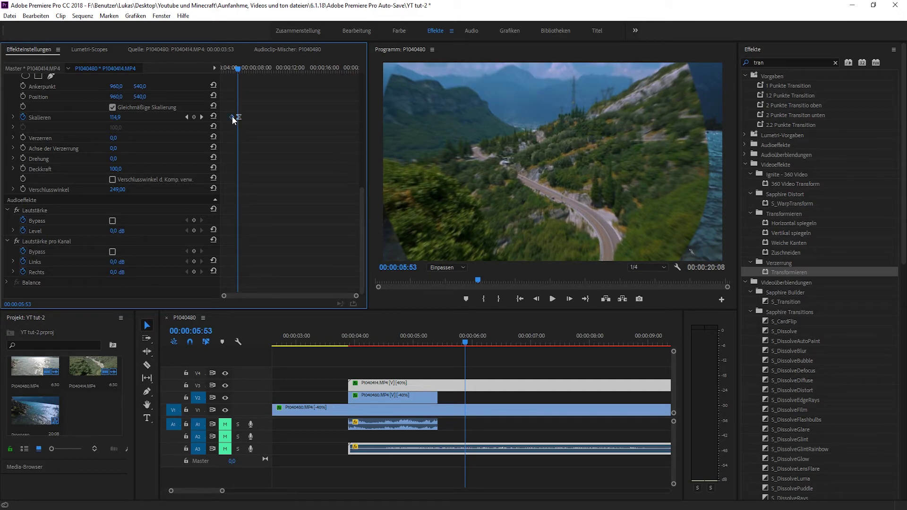
{"action": "right_click", "coordinate": [231, 117]}
{"action": "left_click", "coordinate": [258, 208]}
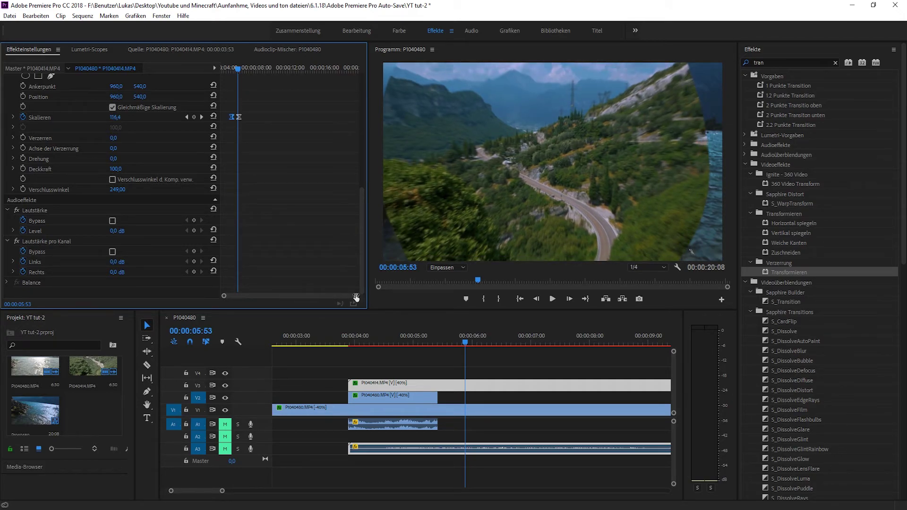
{"action": "mouse_move", "coordinate": [356, 296]}
{"action": "left_mouse_down"}
{"action": "mouse_move", "coordinate": [262, 295]}
{"action": "mouse_move", "coordinate": [234, 269]}
{"action": "left_mouse_up"}
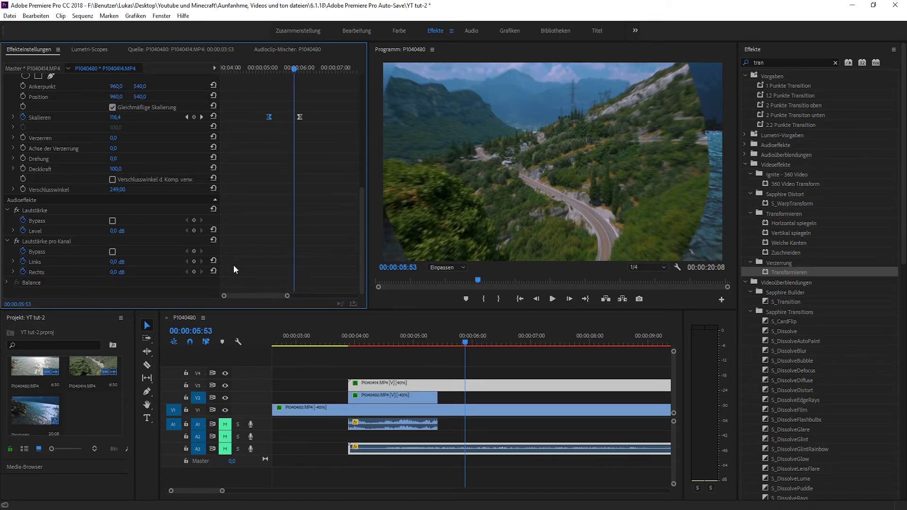
- Drag a Skalieren Bézier handle in the speed graph, giving 202,8 at 00:00:05:22
{"action": "left_click", "coordinate": [13, 116]}
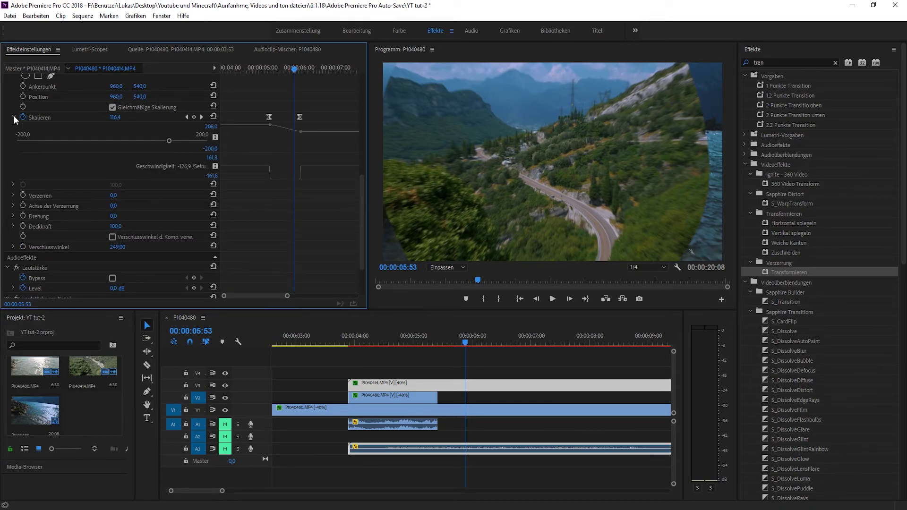
{"action": "left_click", "coordinate": [270, 117]}
{"action": "left_click_drag", "start_coordinate": [295, 132], "coordinate": [291, 133]}
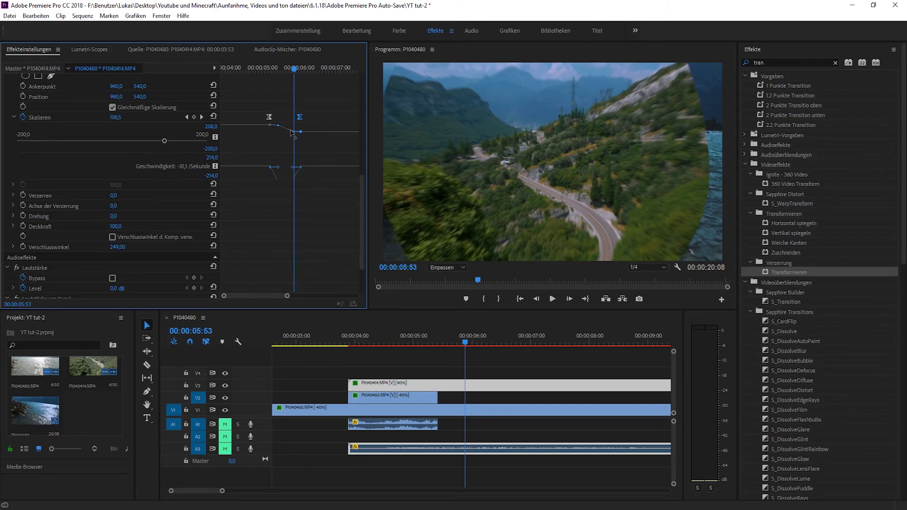
{"action": "left_click_drag", "start_coordinate": [294, 72], "coordinate": [275, 76]}
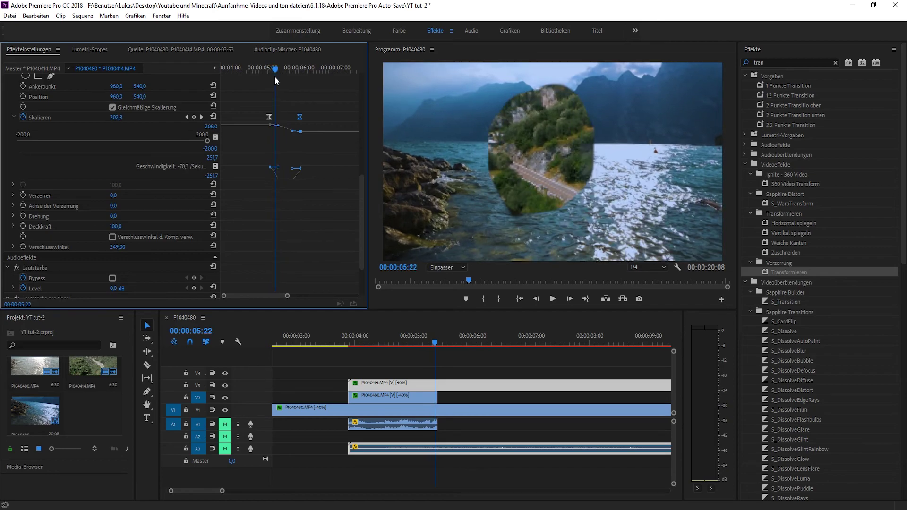
- Play the eased zoom again from 00:00:05:25, then zoom the timeline out to the whole sequence
{"action": "left_click", "coordinate": [553, 299]}
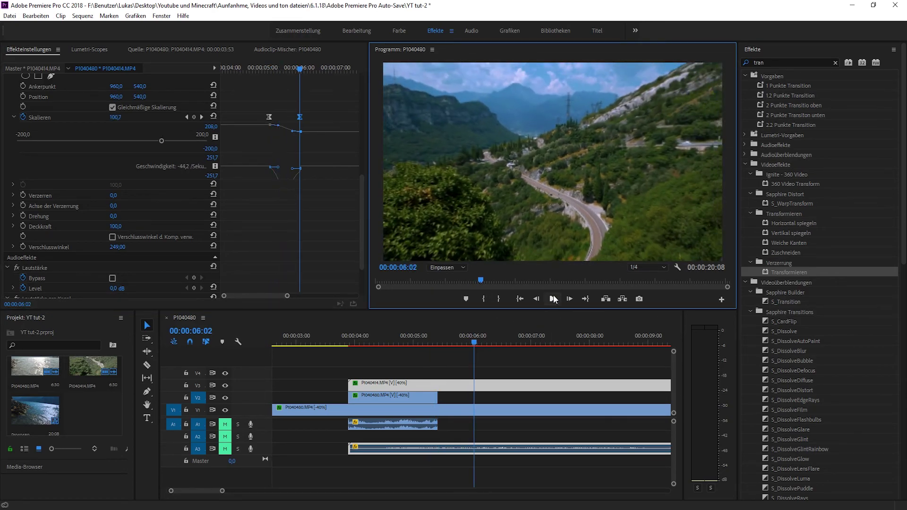
{"action": "left_click_drag", "start_coordinate": [295, 64], "coordinate": [277, 65]}
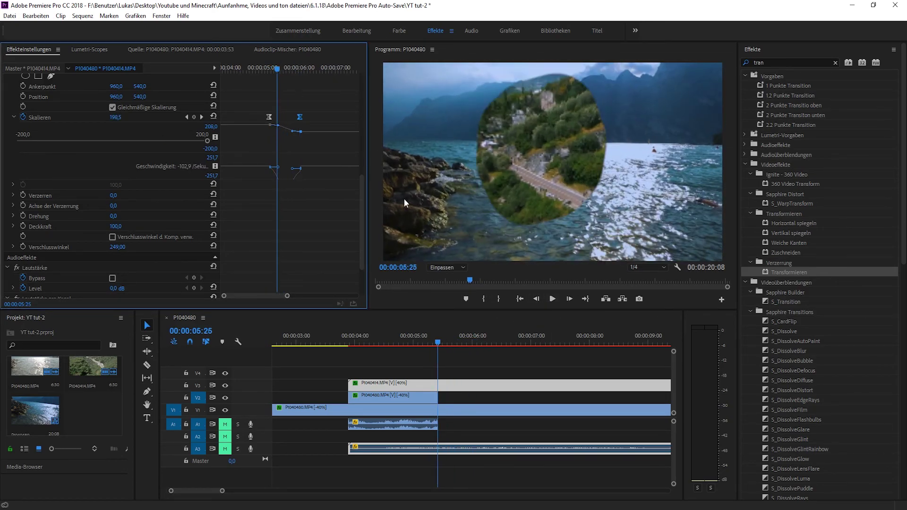
{"action": "left_click", "coordinate": [551, 305]}
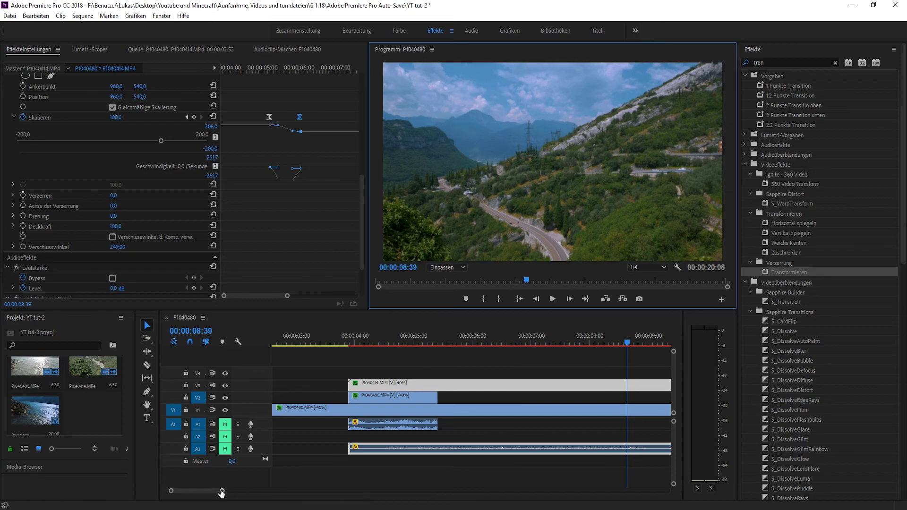
{"action": "left_click_drag", "start_coordinate": [222, 491], "coordinate": [255, 484]}
{"action": "mouse_move", "coordinate": [419, 334]}
{"action": "left_mouse_down"}
{"action": "mouse_move", "coordinate": [293, 344]}
{"action": "mouse_move", "coordinate": [460, 328]}
{"action": "mouse_move", "coordinate": [325, 325]}
{"action": "mouse_move", "coordinate": [390, 324]}
{"action": "left_mouse_up"}
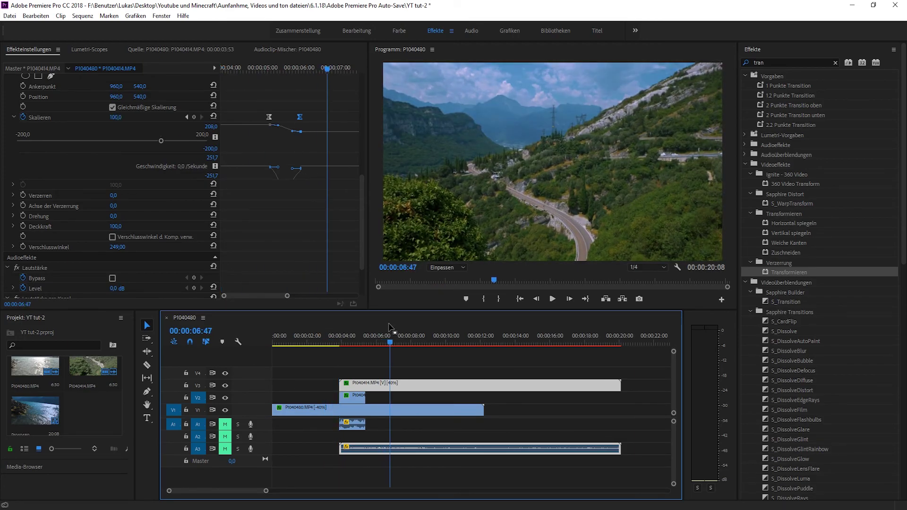